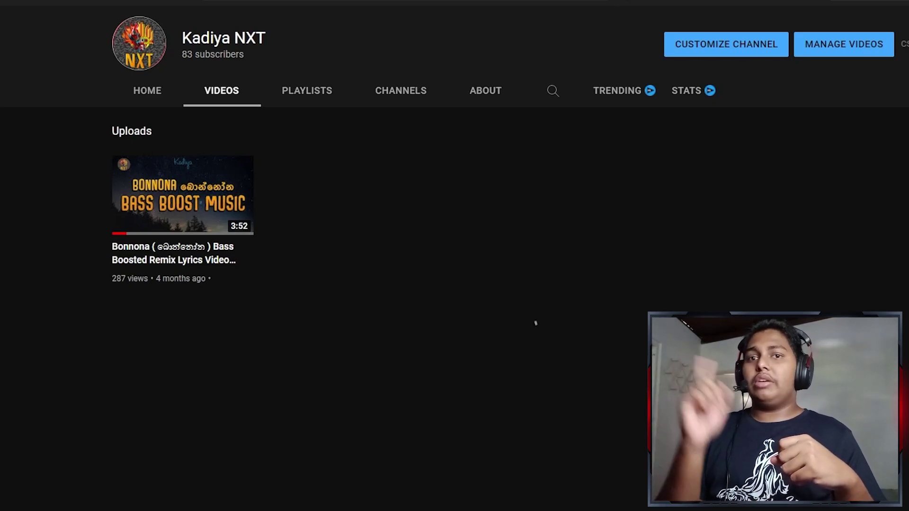
# Go to Manage Videos on the channel's uploads page to open the YouTube Studio dashboard
pyautogui.click(830, 44)
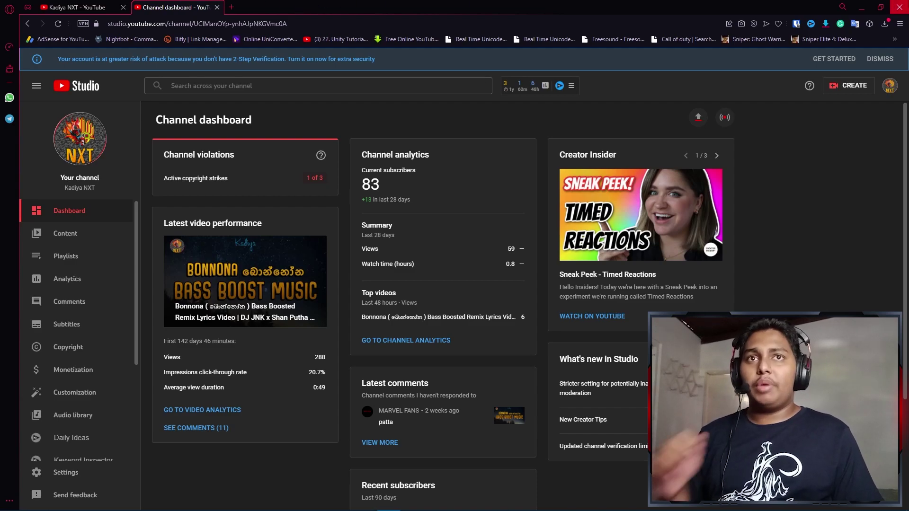
# Quit the Opera browser, confirming the prompt, and minimize OBS to reveal the desktop
pyautogui.click(900, 7)
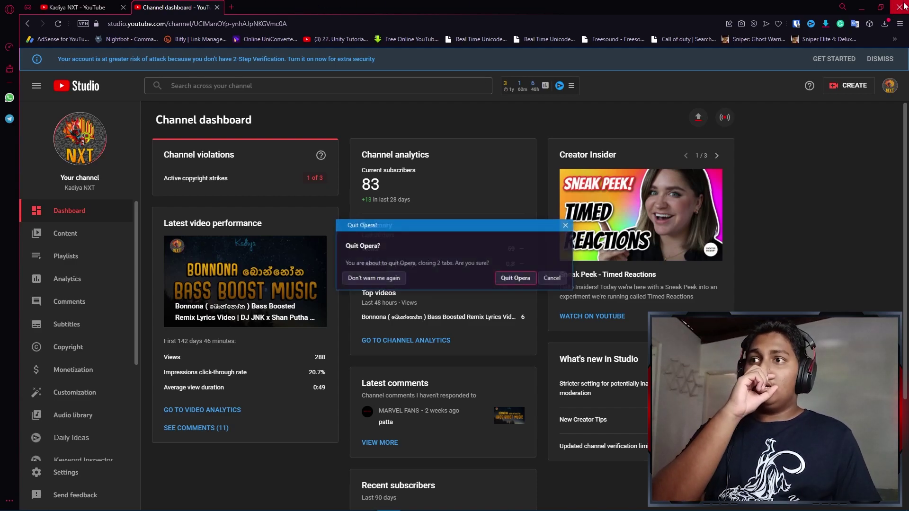
pyautogui.click(516, 280)
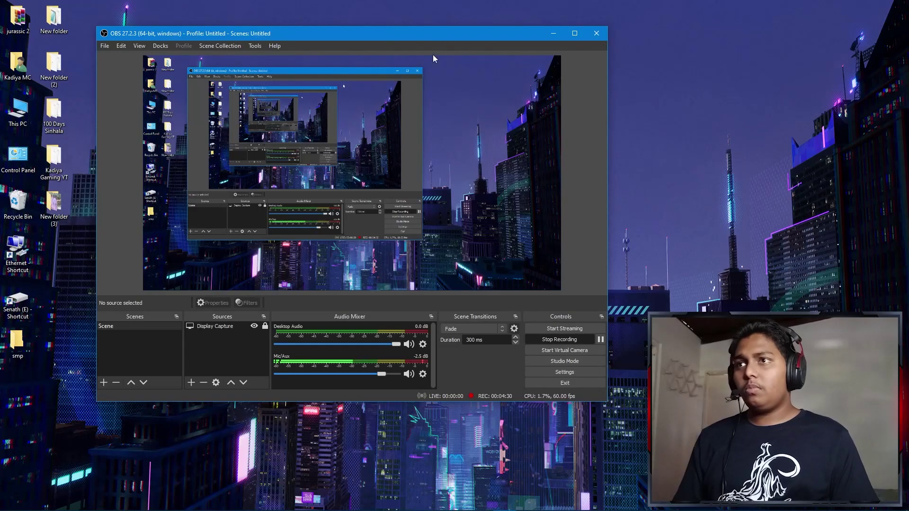
pyautogui.click(552, 37)
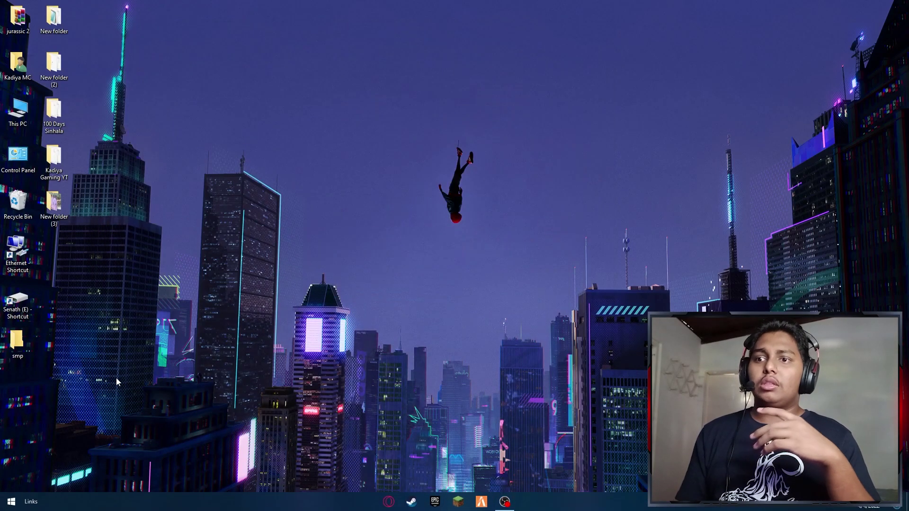
# Bring OBS back and resize its window so the mixer and controls all fit
pyautogui.hotkey('alt', 'Tab')
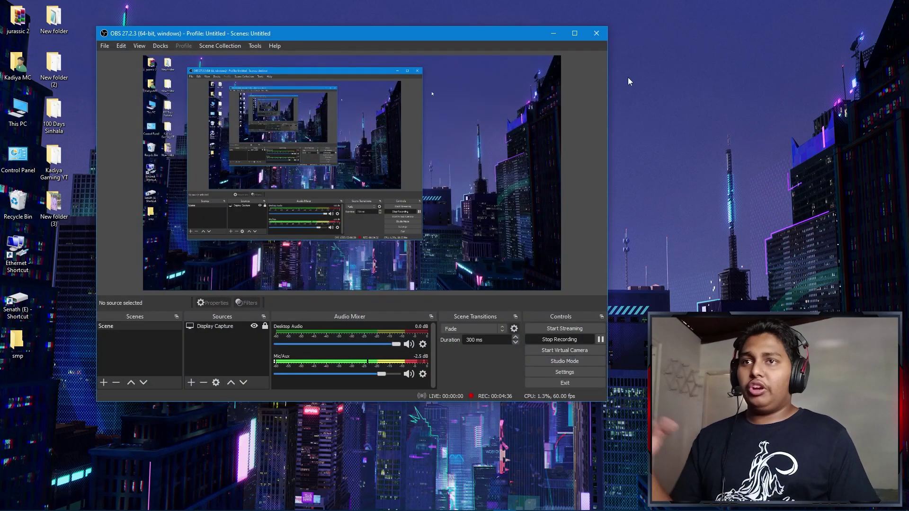
pyautogui.moveTo(610, 97); pyautogui.dragTo(827, 98)
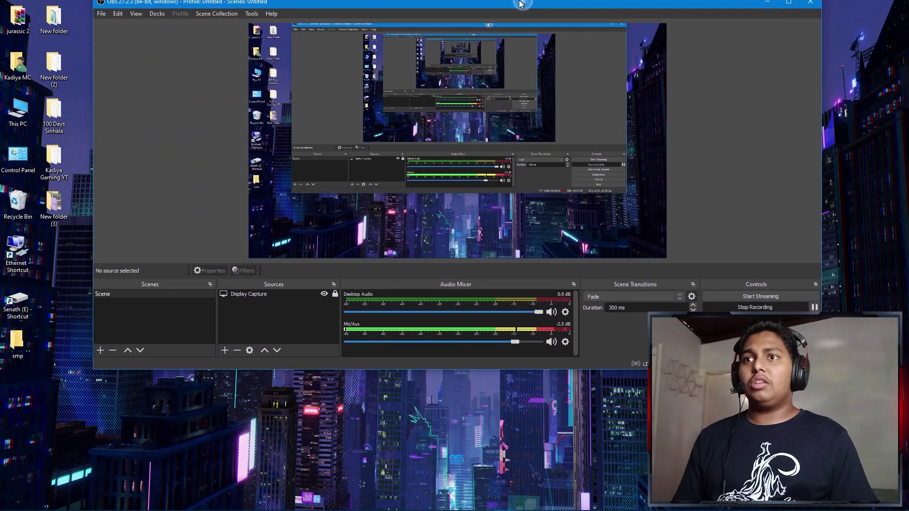
pyautogui.moveTo(521, 27); pyautogui.dragTo(519, 1)
pyautogui.doubleClick(509, 4)
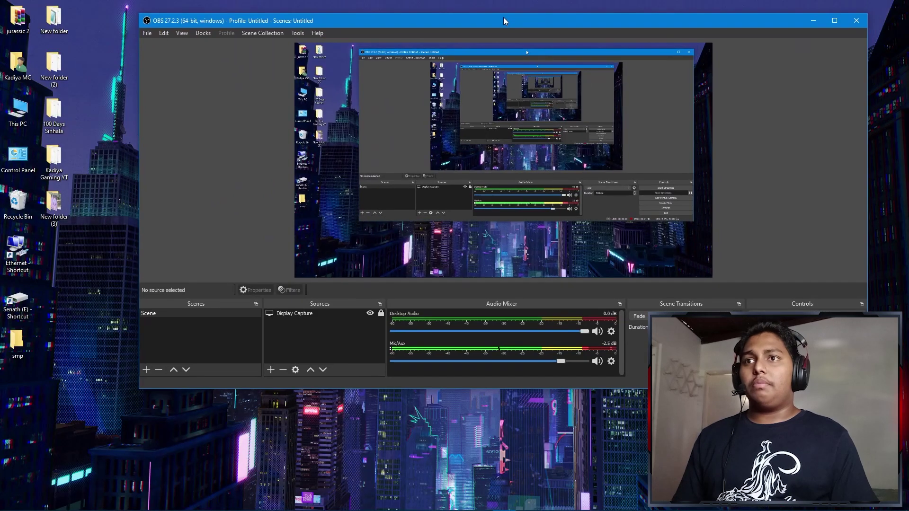
pyautogui.moveTo(847, 176); pyautogui.dragTo(555, 183)
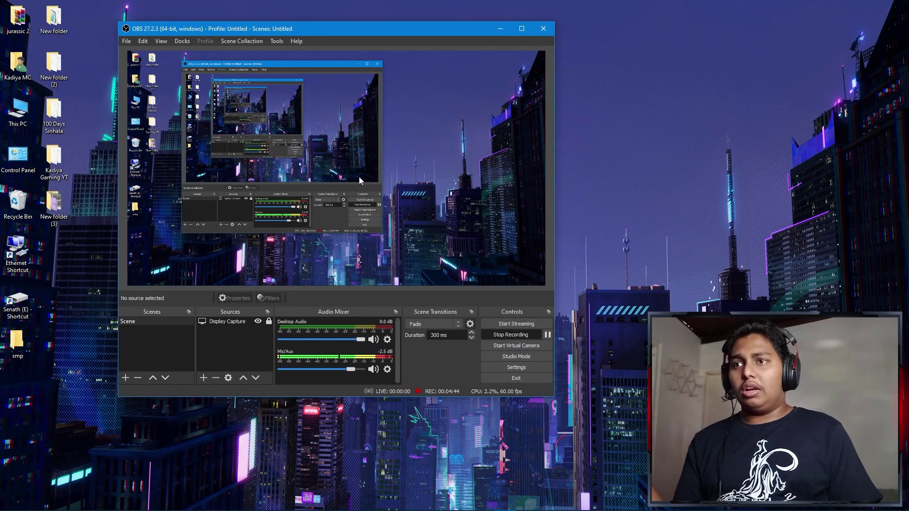
# Drag the OBS Studio window by its title bar toward the centre of the screen
pyautogui.moveTo(377, 34); pyautogui.dragTo(521, 44)
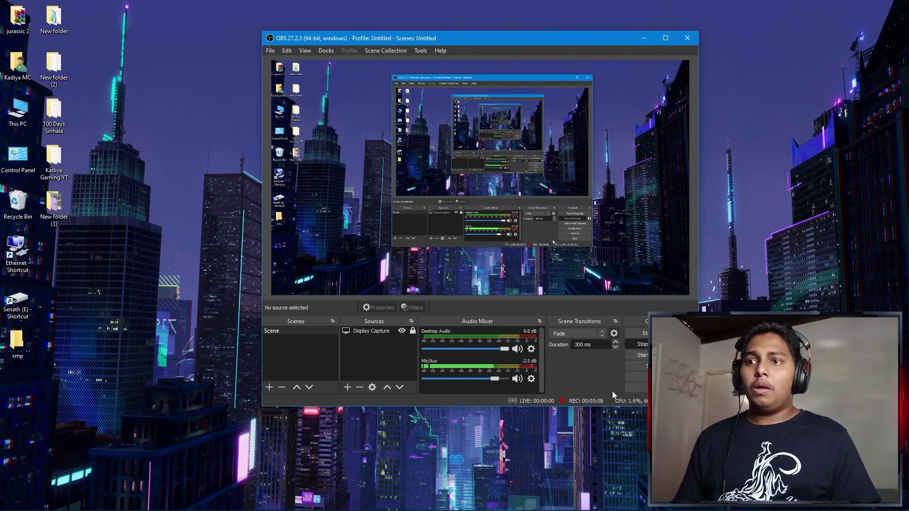
# Open the Filters window for Mic/Aux and list the available audio filter types
pyautogui.click(532, 380)
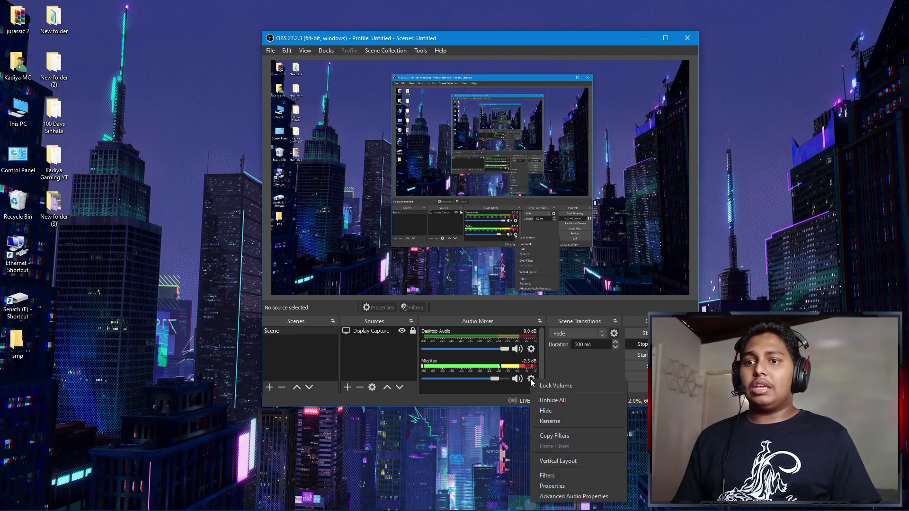
pyautogui.click(571, 475)
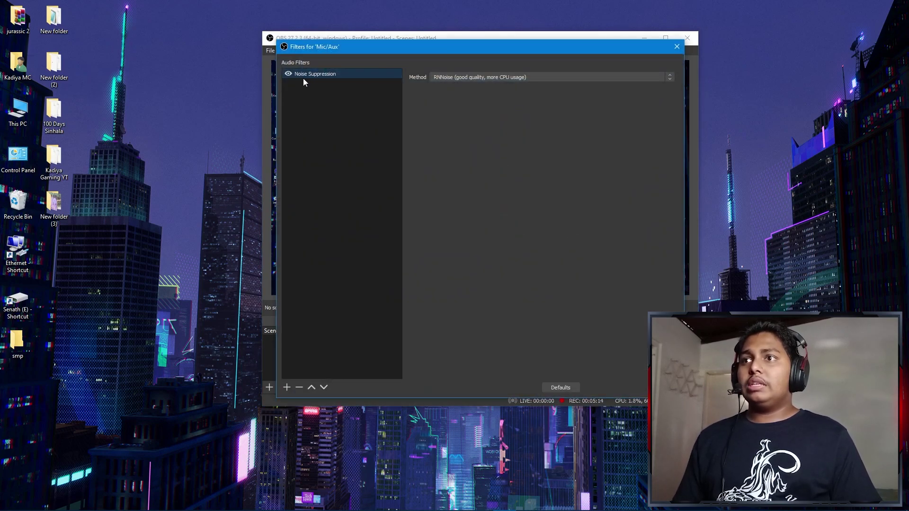
pyautogui.click(287, 388)
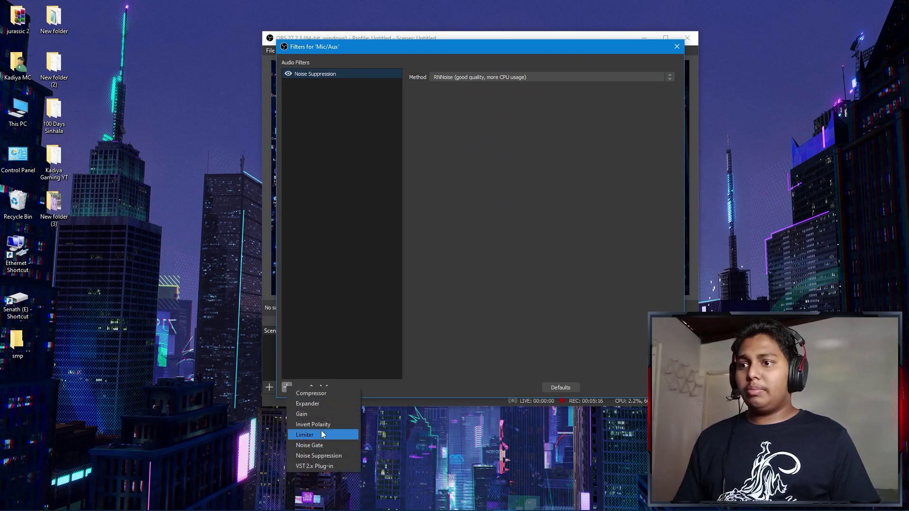
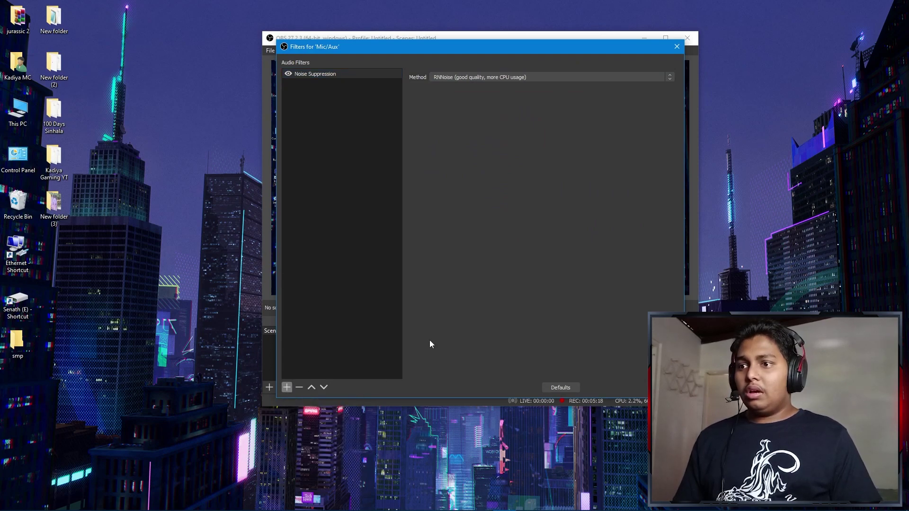
# Browse the Mic/Aux audio filter list twice without adding a filter, then close the filters window
pyautogui.click(287, 388)
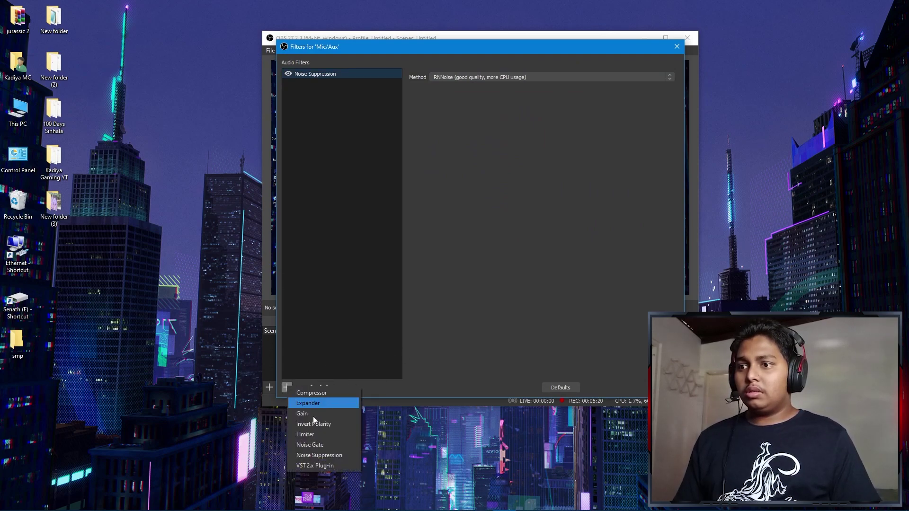
pyautogui.click(362, 379)
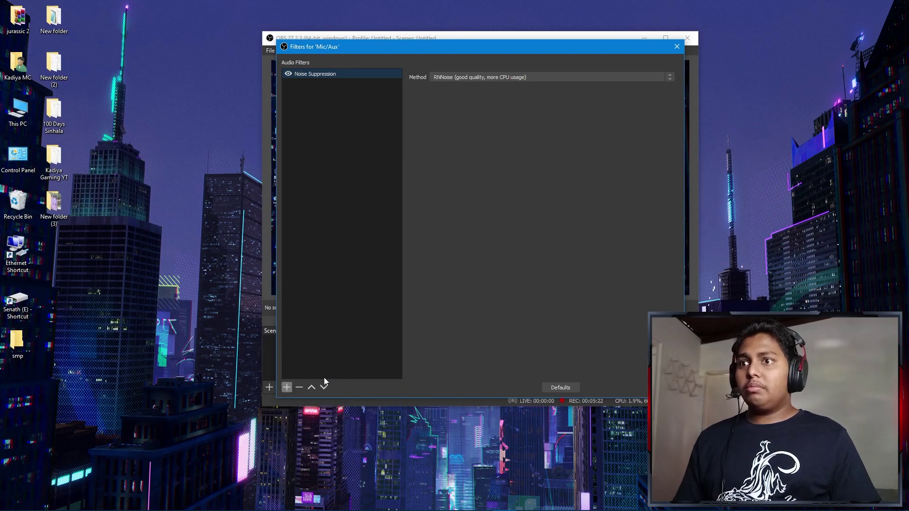
pyautogui.click(287, 387)
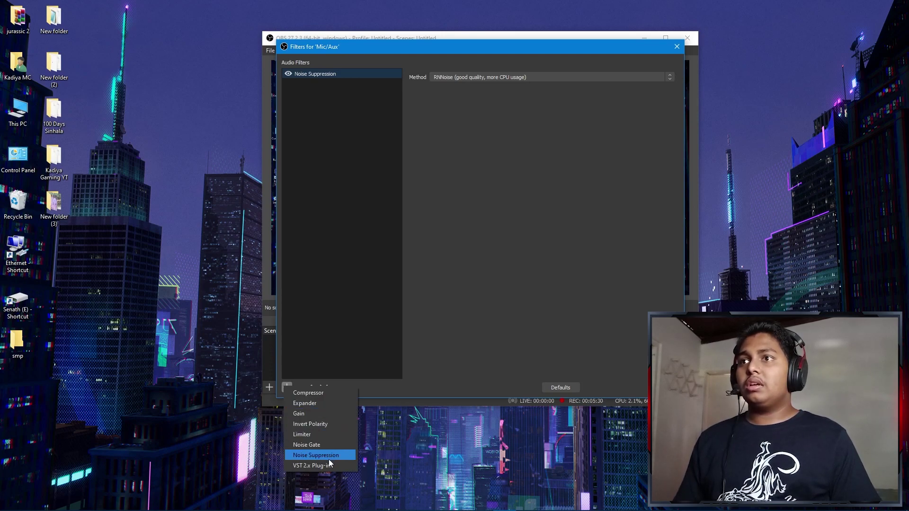
pyautogui.click(419, 325)
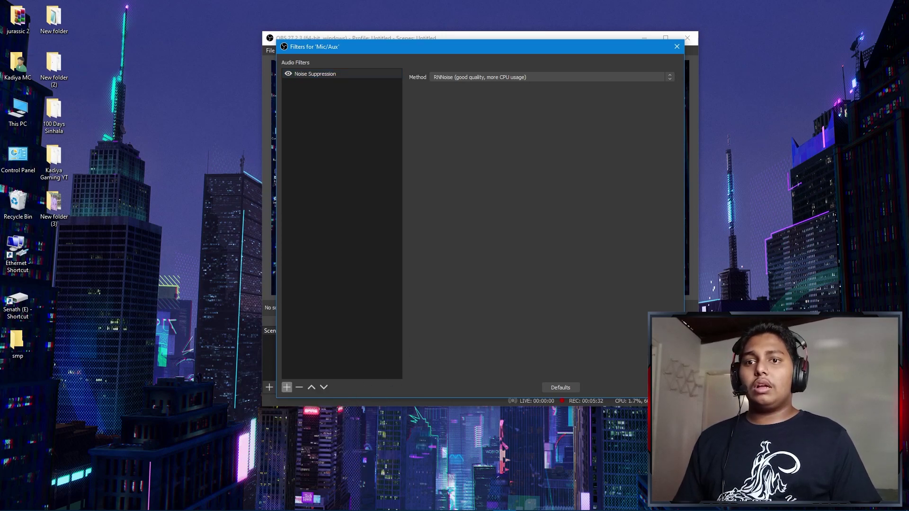
pyautogui.press('Escape')
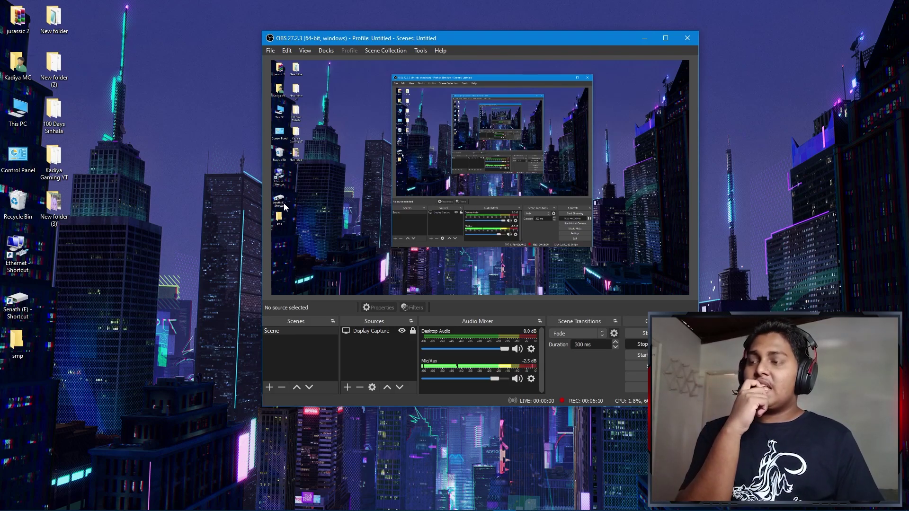
# Go from This PC to Senath (E:) and its Kadiya Sinhala folder, and maximize the window
pyautogui.doubleClick(14, 112)
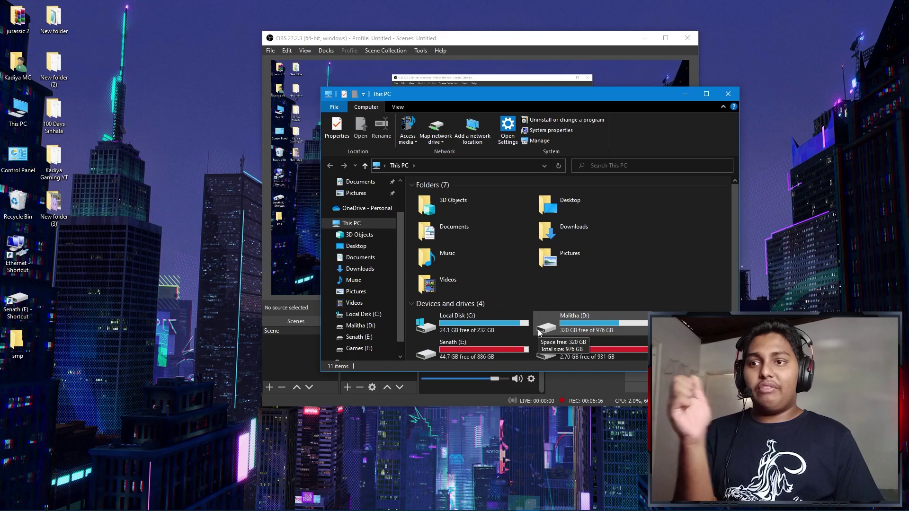
pyautogui.scroll(-1, 545, 348)
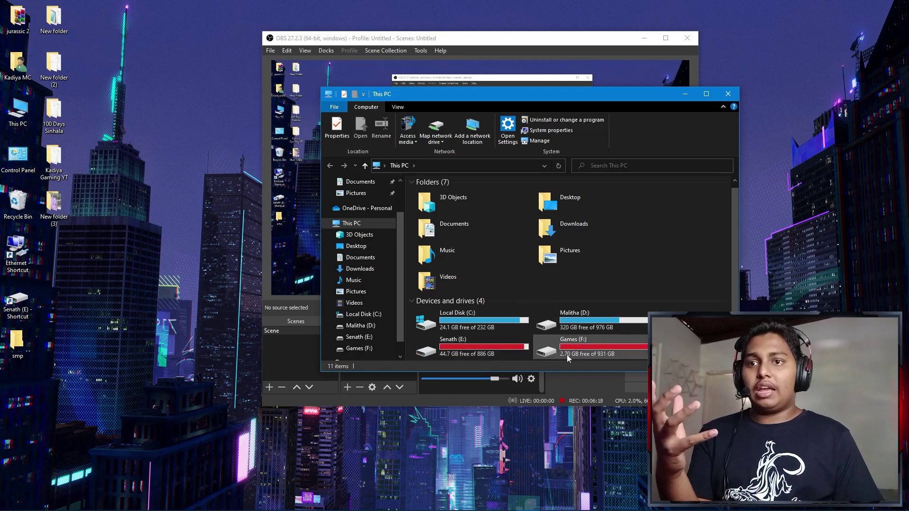
pyautogui.doubleClick(507, 348)
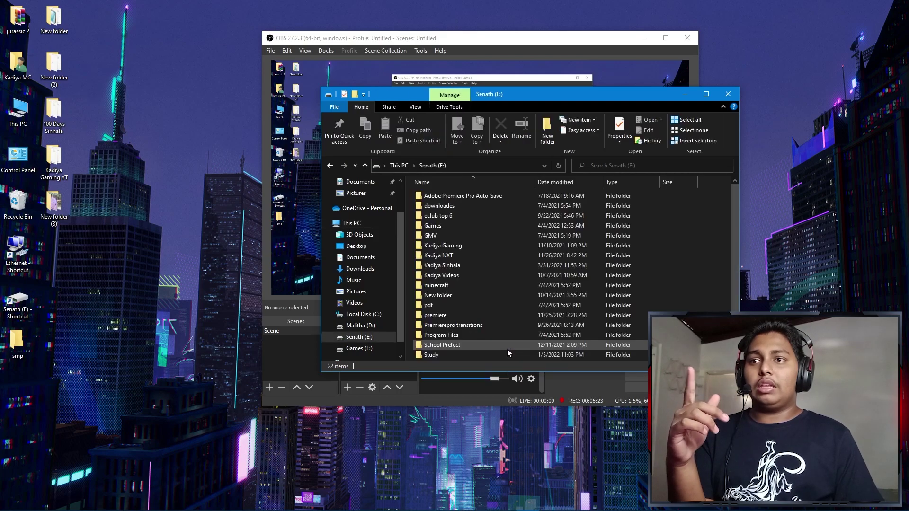
pyautogui.doubleClick(442, 266)
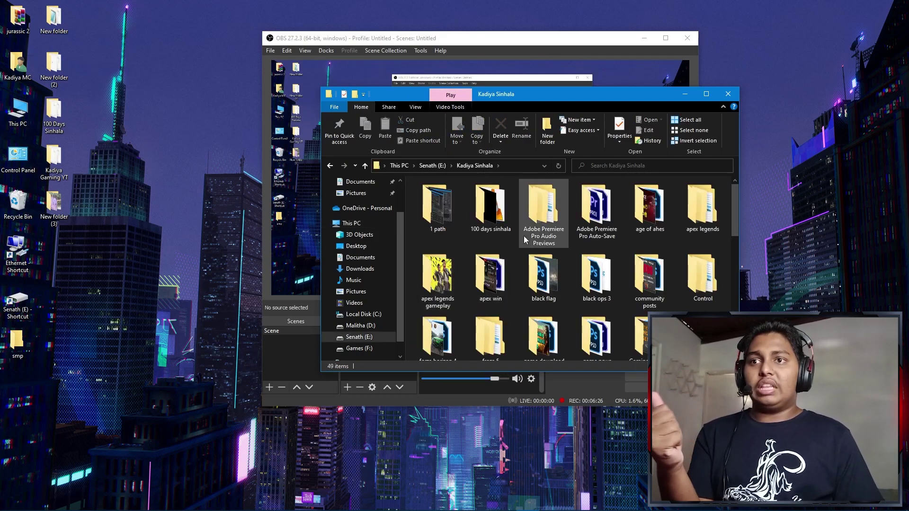
pyautogui.scroll(-3, 450, 269)
pyautogui.click(706, 94)
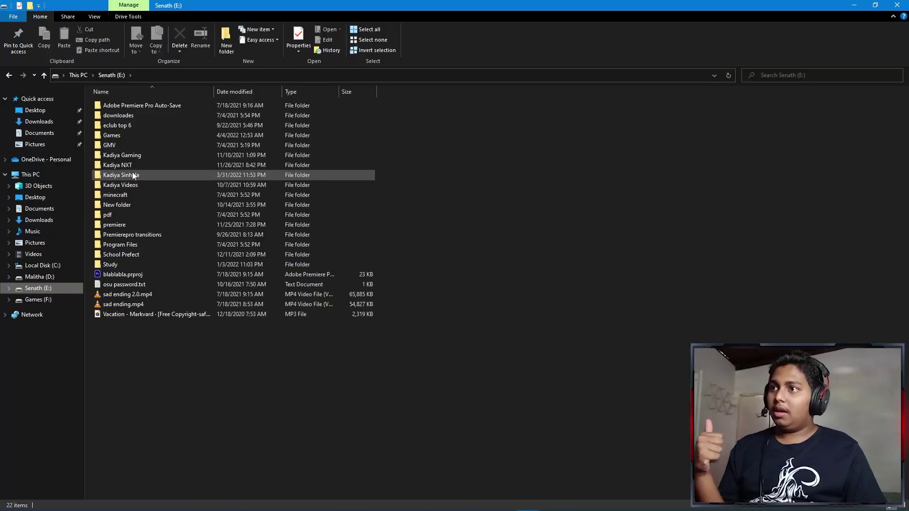
pyautogui.doubleClick(131, 176)
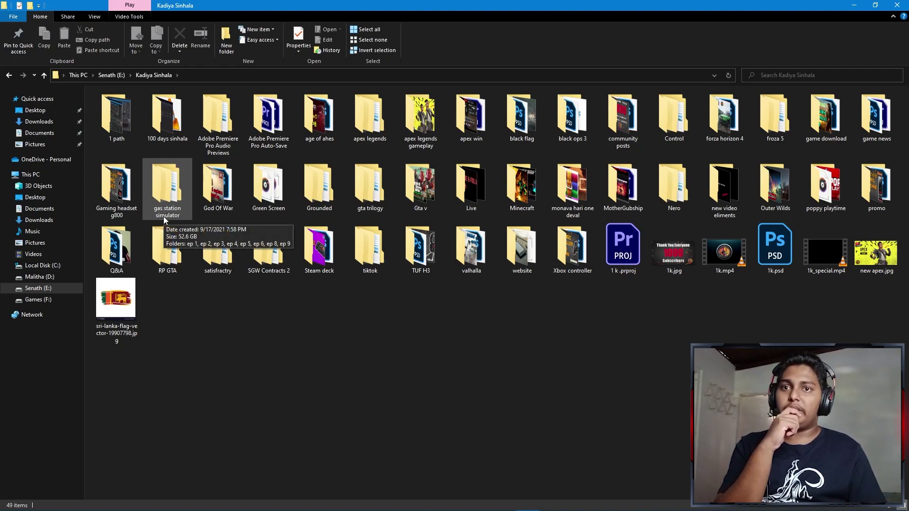
# Open the promo folder and launch promo.prproj in Premiere Pro
pyautogui.doubleClick(865, 193)
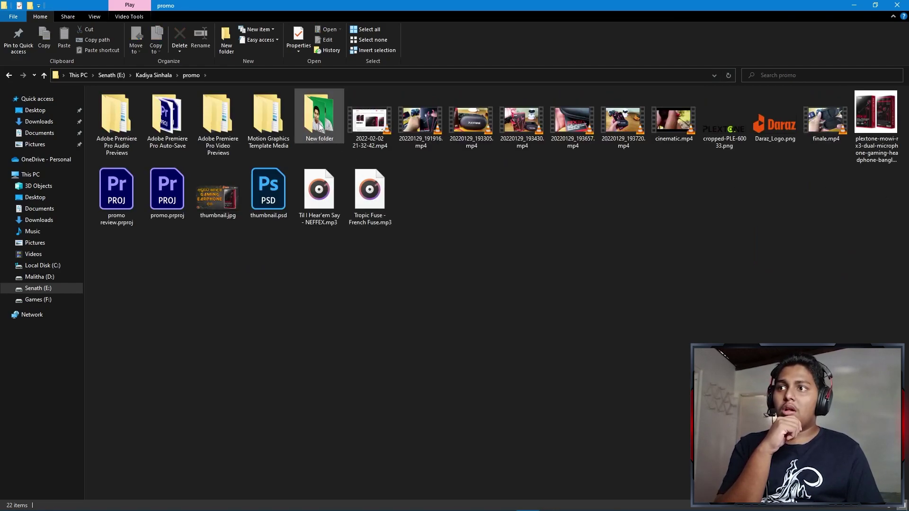
pyautogui.moveTo(319, 127)
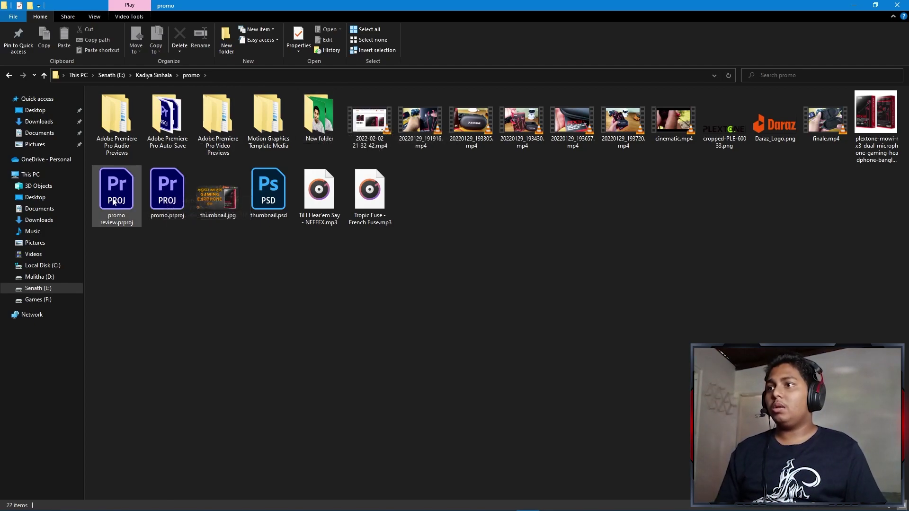
pyautogui.doubleClick(149, 198)
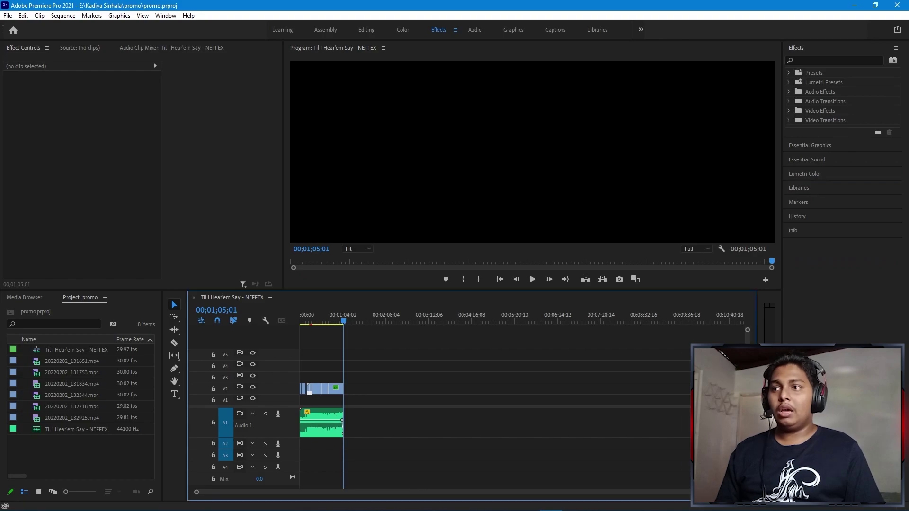
# Bring in the promo review project from Explorer and dismiss the missing-fonts warning
pyautogui.hotkey('alt', 'Tab')
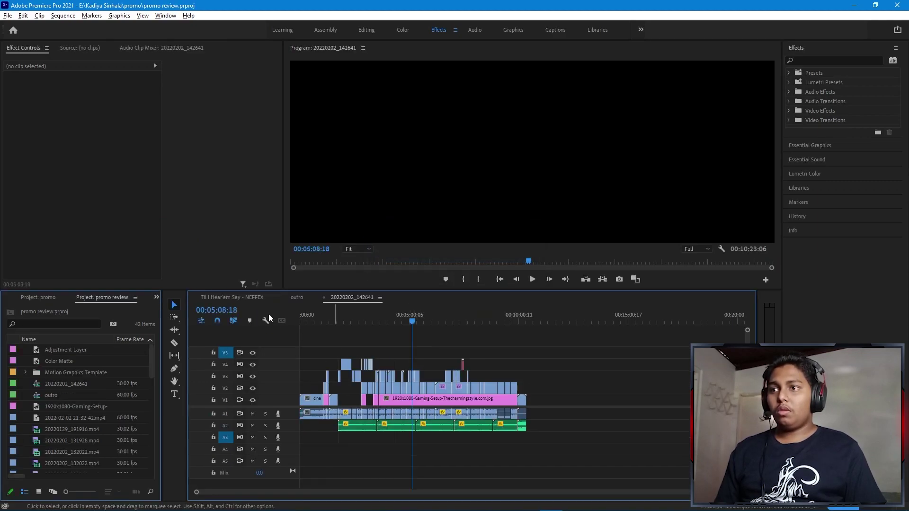
pyautogui.click(295, 301)
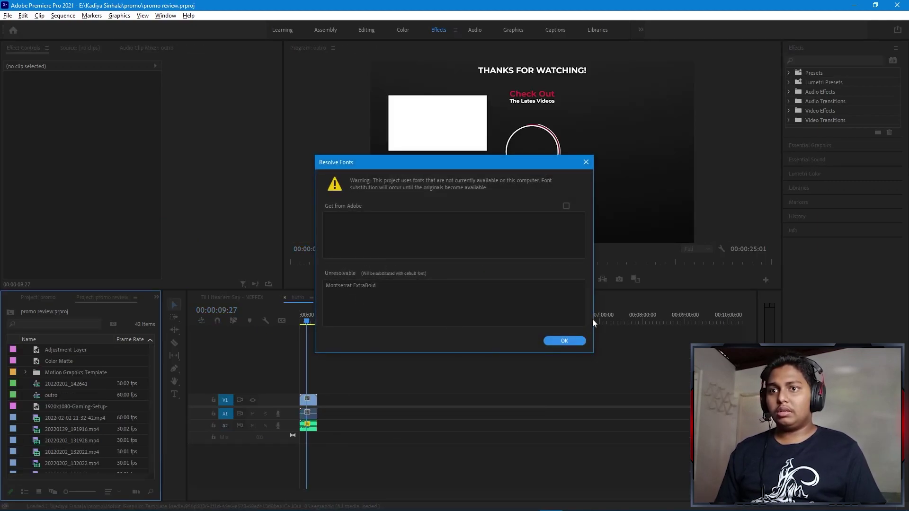
pyautogui.click(571, 343)
# Check the 20220202_142641 and outro sequences, return to Til I Hear'em Say - NEFFEX, and reopen promo.prproj
pyautogui.click(349, 296)
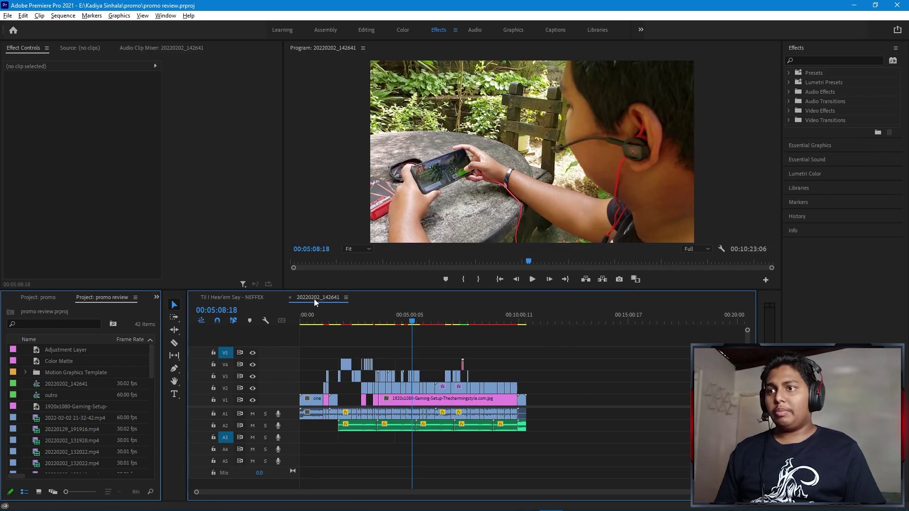
pyautogui.click(368, 295)
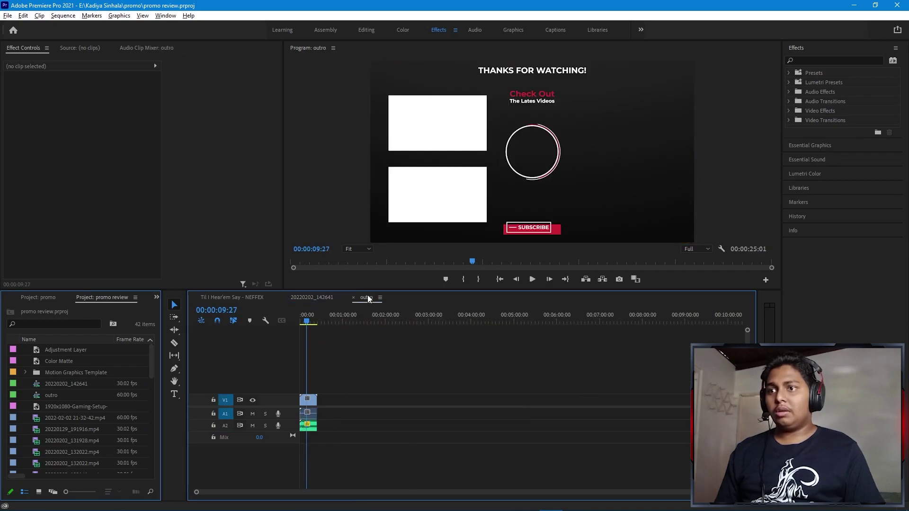
pyautogui.click(322, 299)
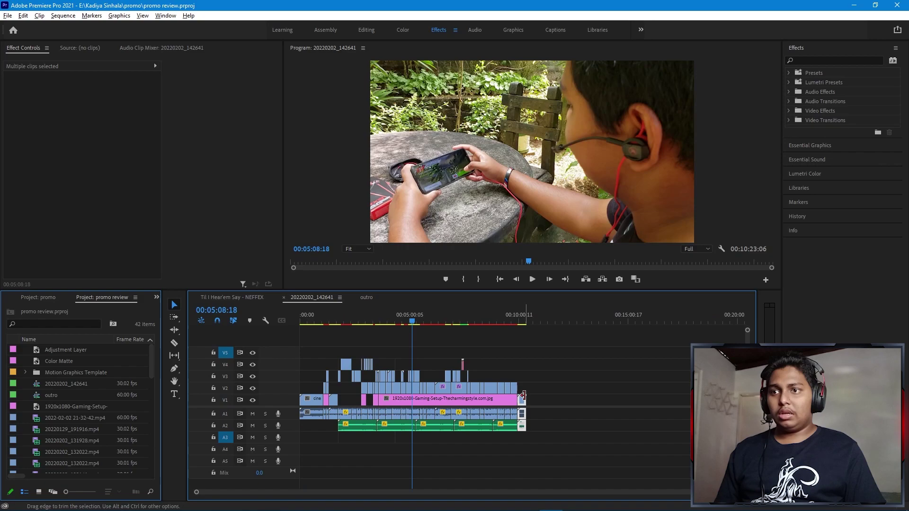
pyautogui.click(231, 298)
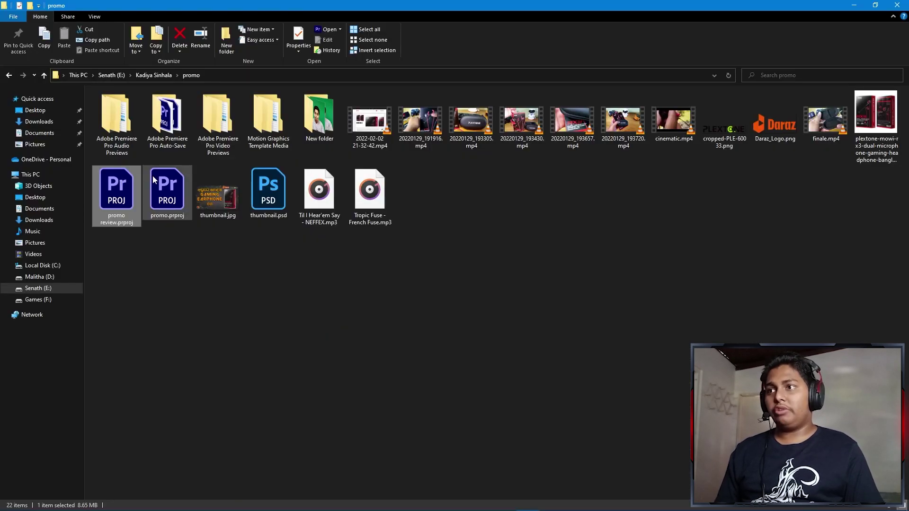
pyautogui.doubleClick(174, 221)
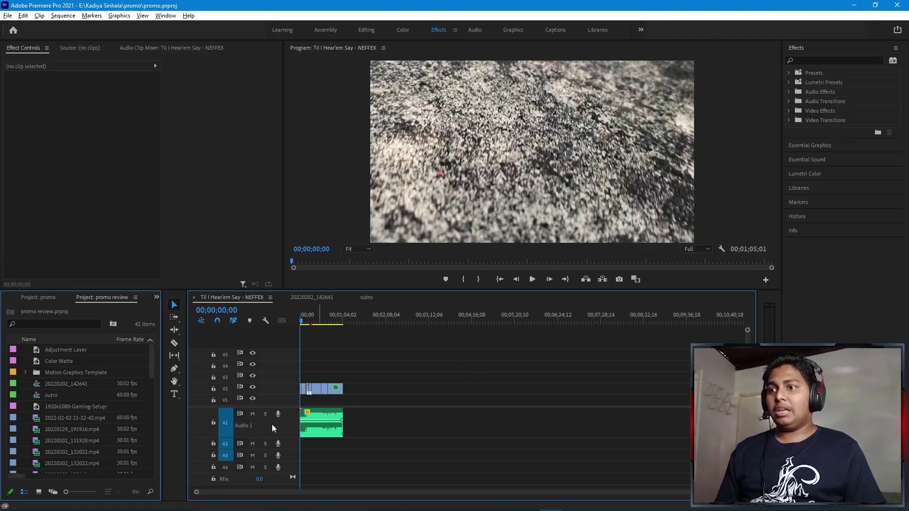
# Mute the Audio 1 music track, zoom the timeline, and briefly play the sequence
pyautogui.click(254, 415)
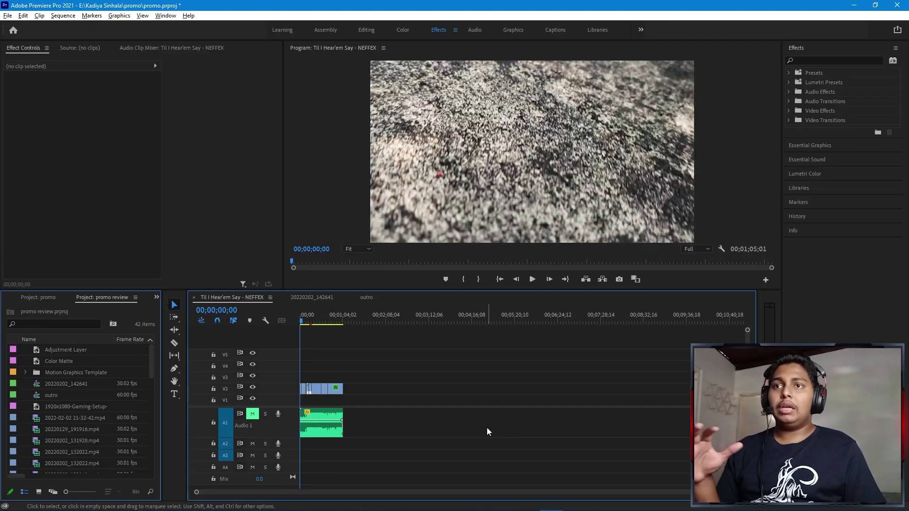
pyautogui.scroll(4, 615, 488)
pyautogui.scroll(4, 582, 487)
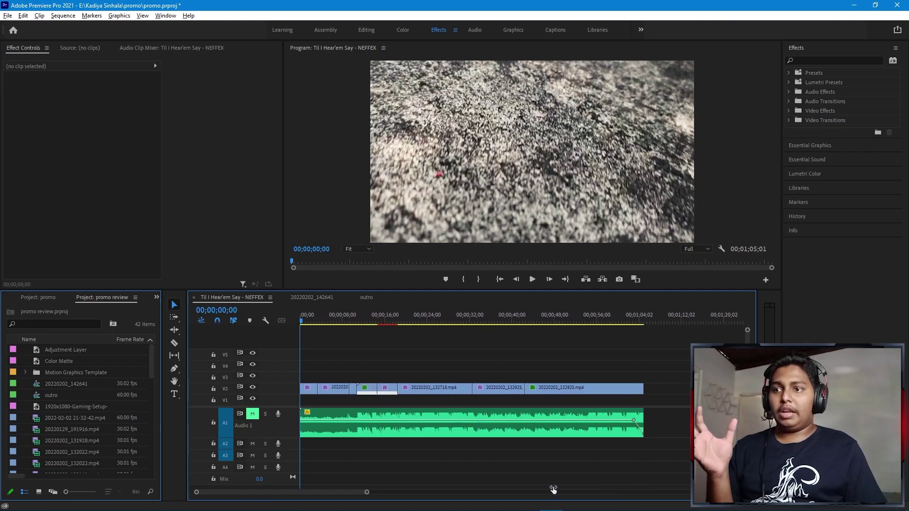
pyautogui.scroll(2, 552, 489)
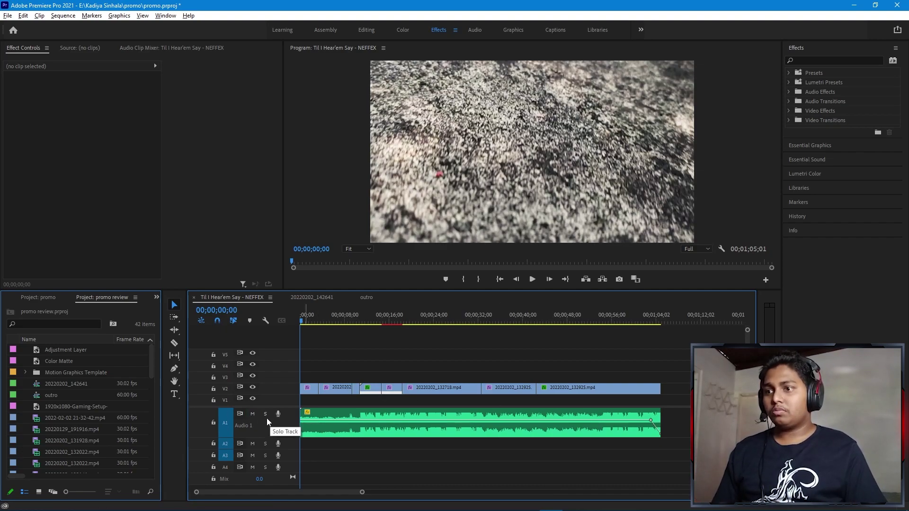
pyautogui.press('space')
pyautogui.click(335, 425)
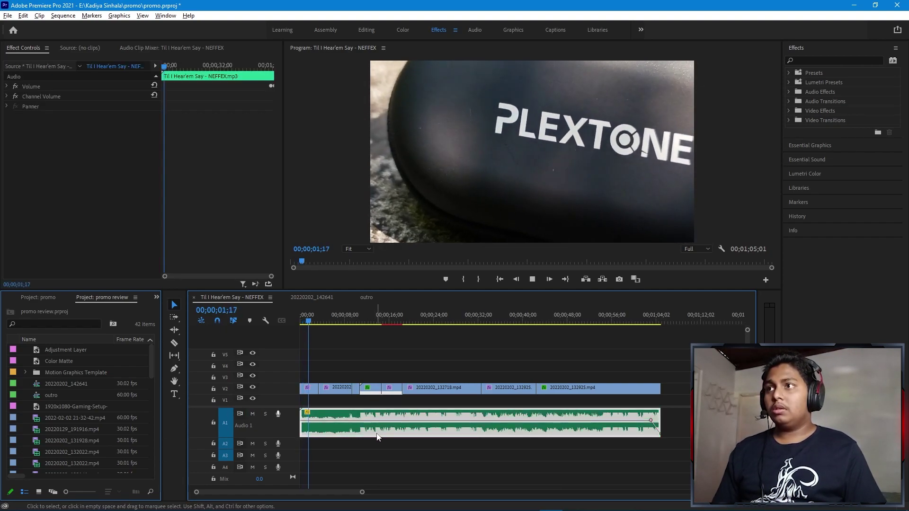
pyautogui.press('space')
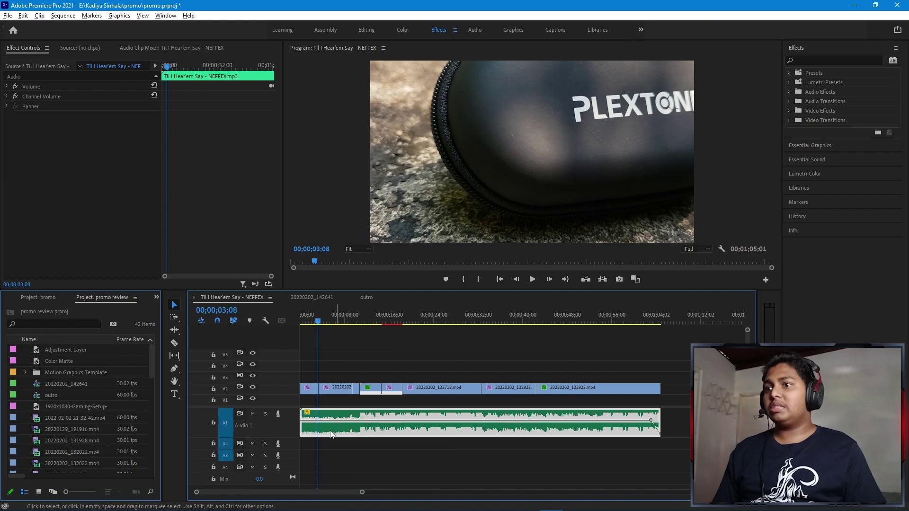
# Replay with Audio 1 muted, toggle the music on and off, and return the playhead to 01;21
pyautogui.click(252, 415)
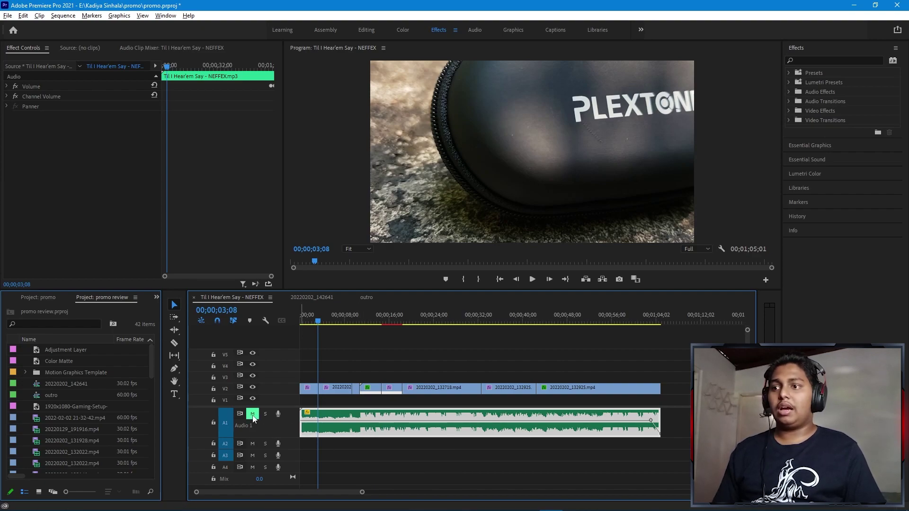
pyautogui.press('space')
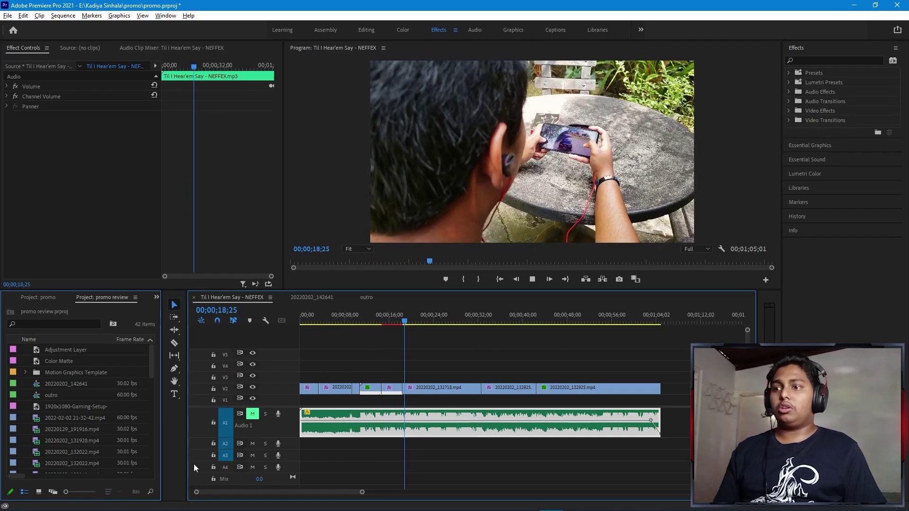
pyautogui.click(257, 414)
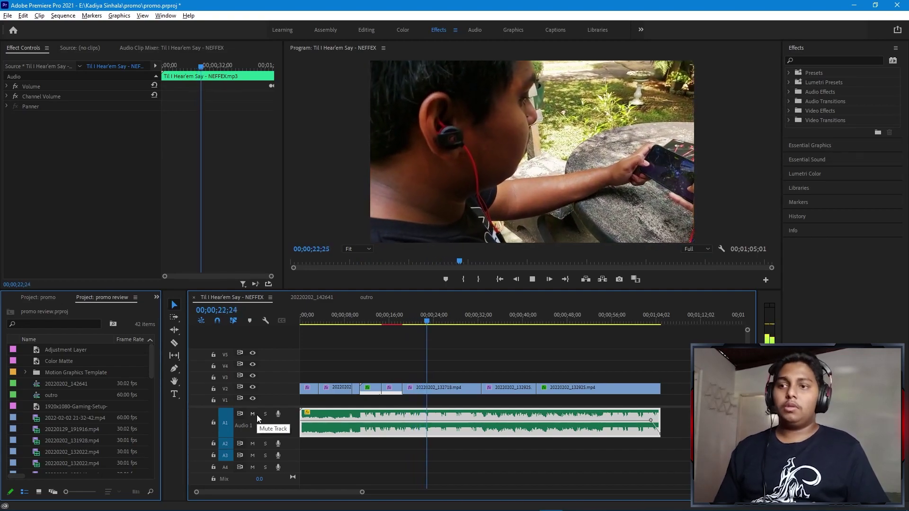
pyautogui.click(257, 415)
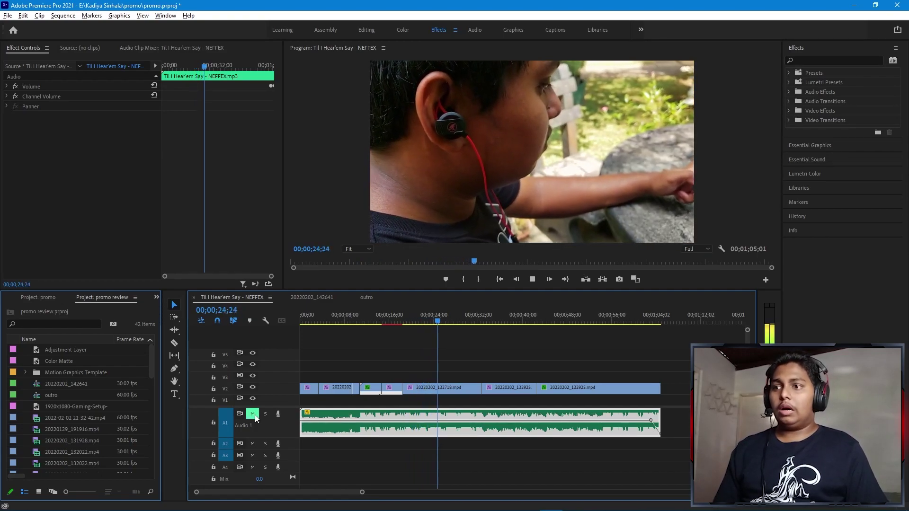
pyautogui.moveTo(345, 315); pyautogui.dragTo(309, 315)
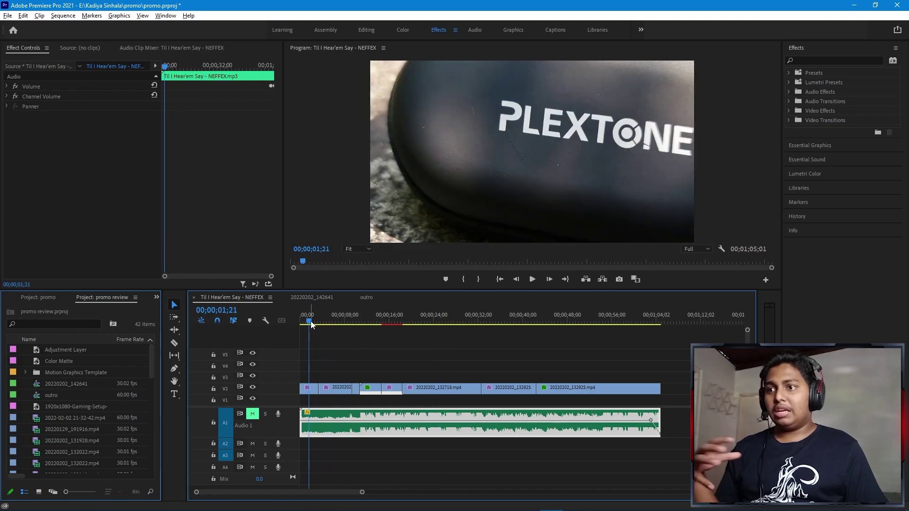
# Select the PLEXTONE clip's Warp Stabilizer, disable it, and play the clip unstabilised from the start
pyautogui.click(311, 391)
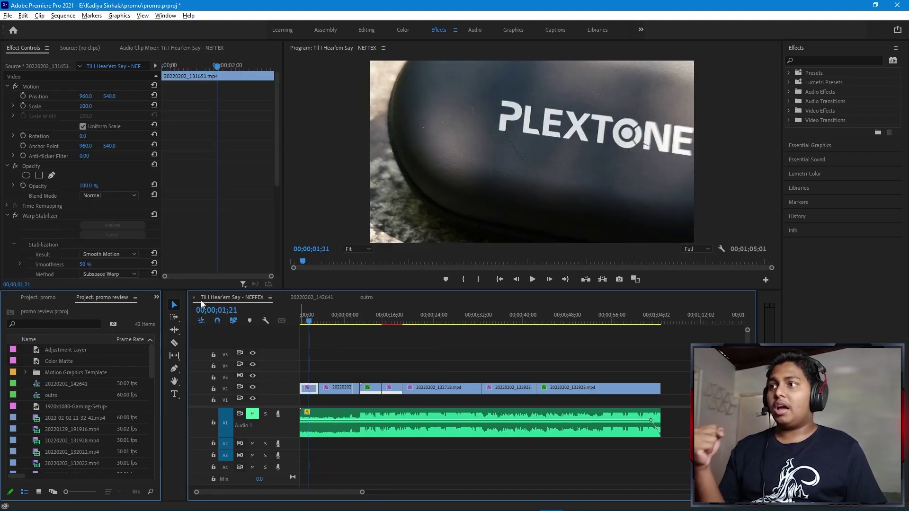
pyautogui.click(7, 218)
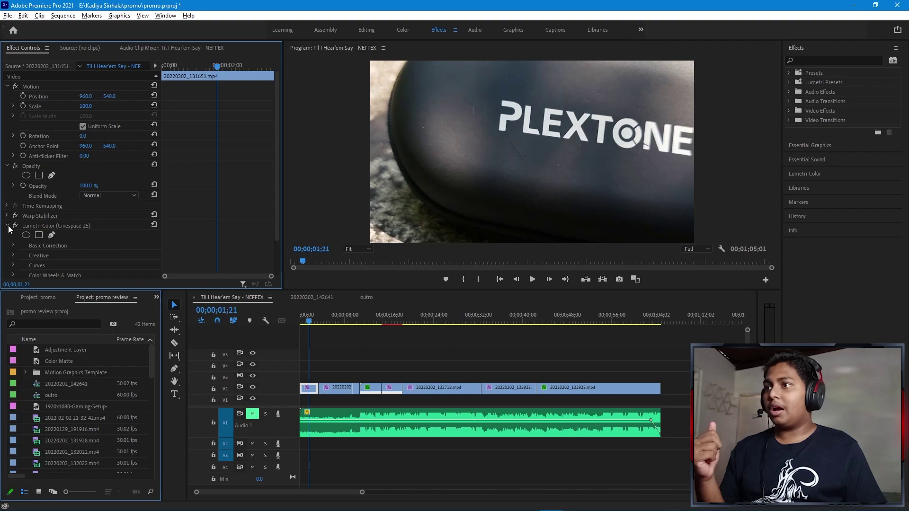
pyautogui.click(7, 225)
pyautogui.click(47, 217)
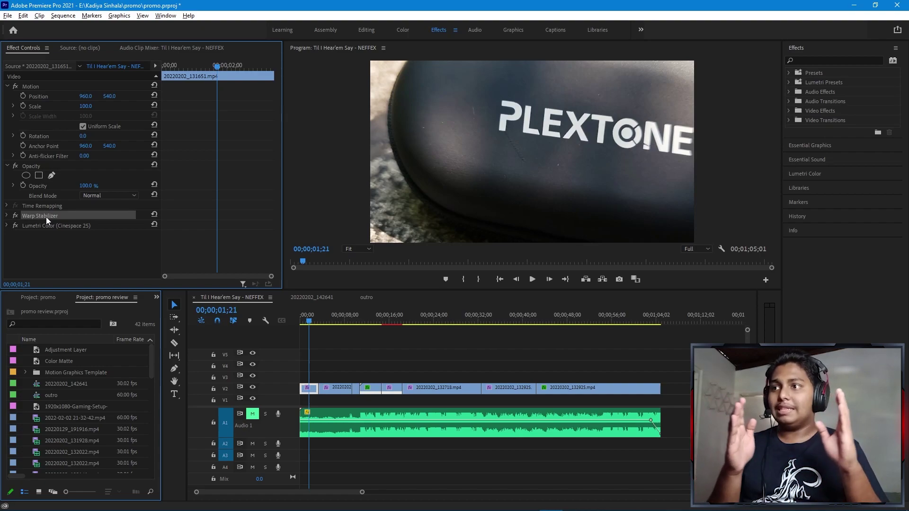
pyautogui.click(15, 216)
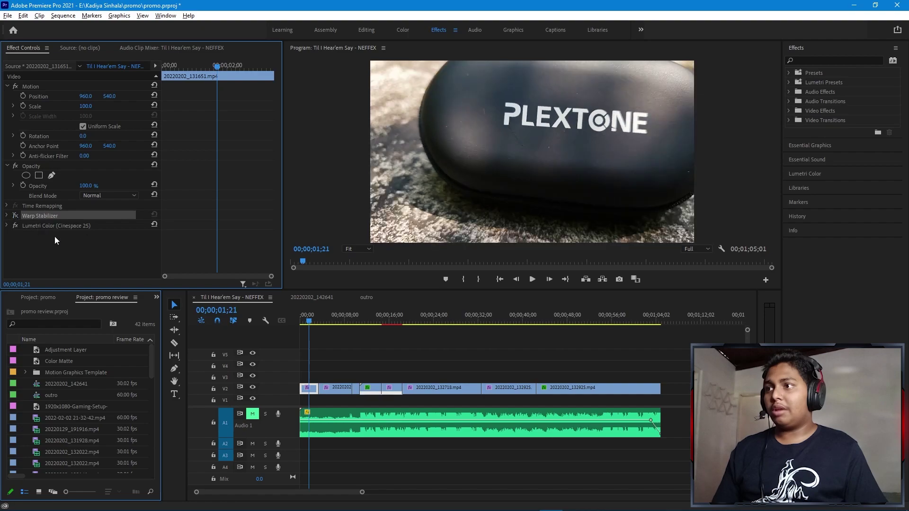
pyautogui.click(276, 309)
pyautogui.press('Home')
pyautogui.press('space')
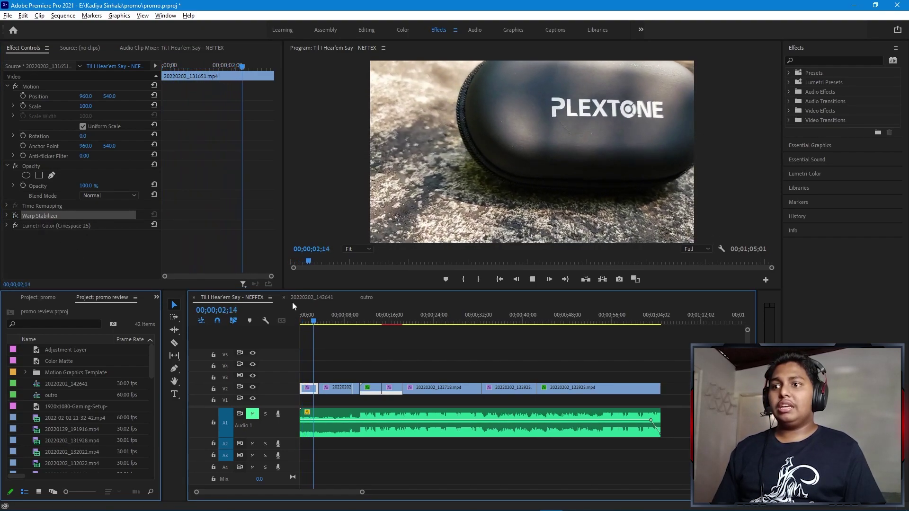
pyautogui.press('space')
# Toggle Warp Stabilizer off and on during playback, leaving the PLEXTONE clip stabilised
pyautogui.click(15, 216)
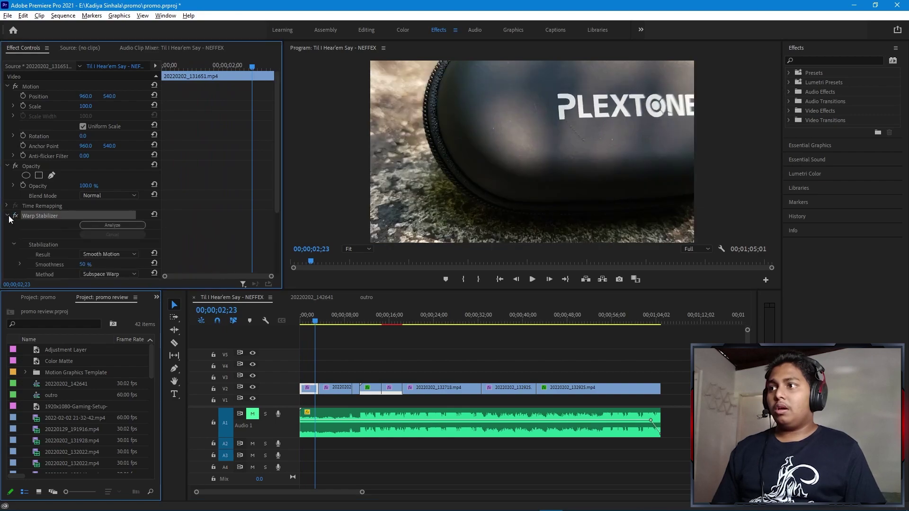
pyautogui.click(302, 322)
pyautogui.press('space')
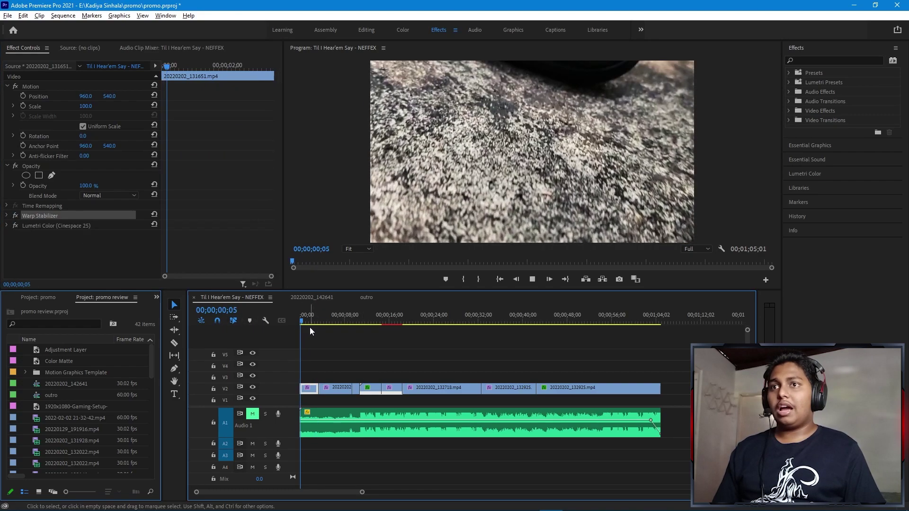
pyautogui.press('space')
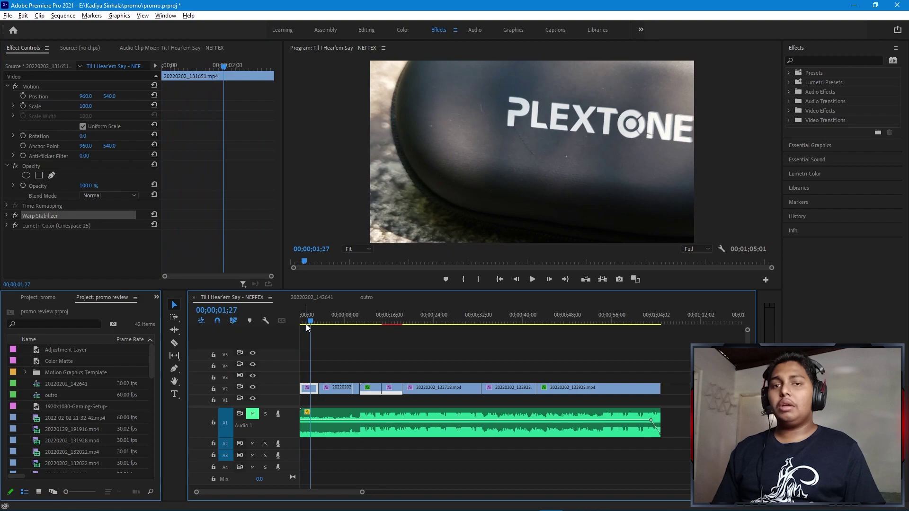
pyautogui.click(16, 216)
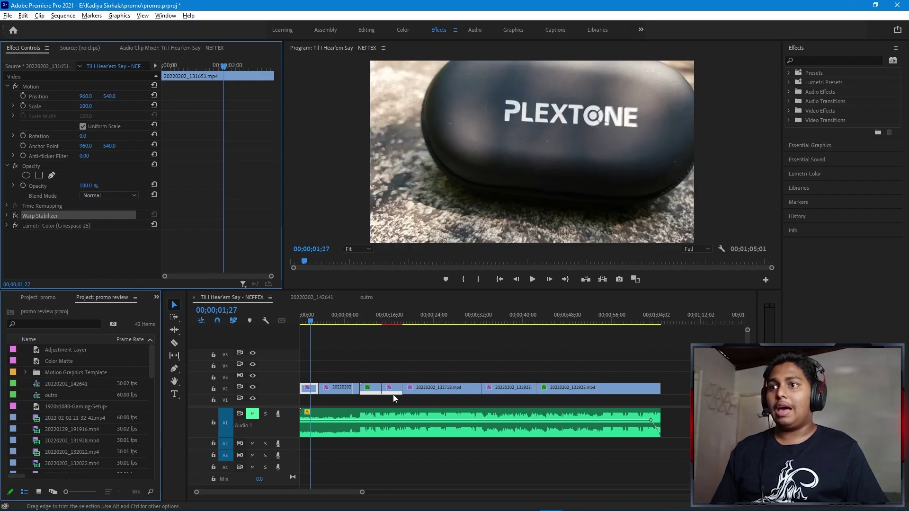
pyautogui.click(301, 322)
pyautogui.press('space')
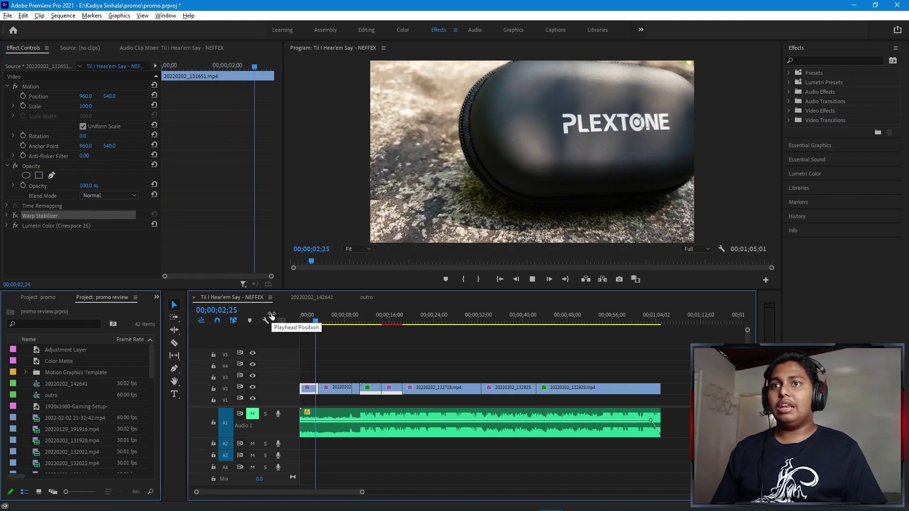
pyautogui.click(306, 318)
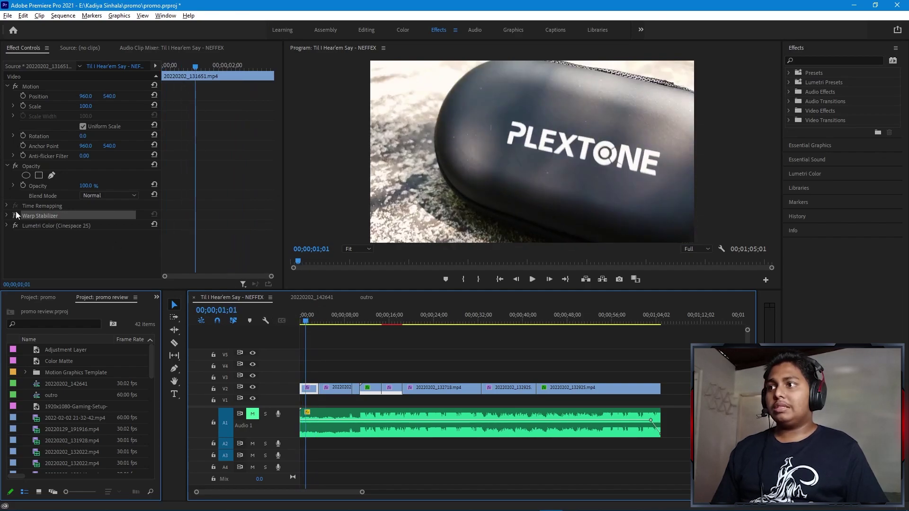
pyautogui.click(15, 215)
pyautogui.click(302, 318)
pyautogui.press('space')
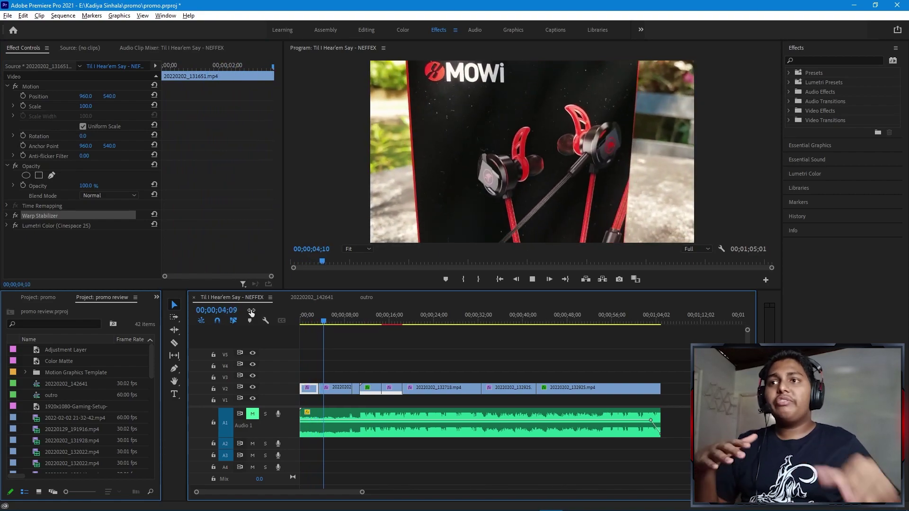
# Select the earphone box clip, rewind to 03;02, and enable its Warp Stabilizer while playing
pyautogui.click(337, 387)
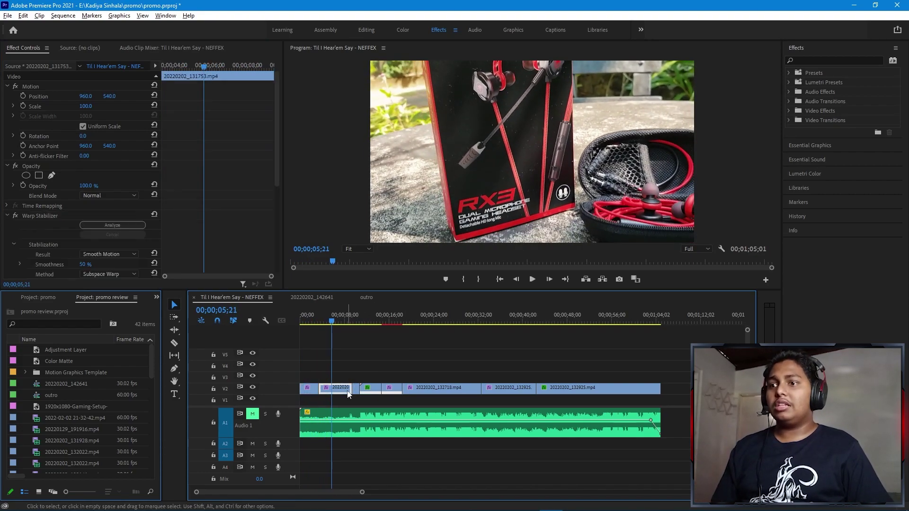
pyautogui.click(8, 226)
pyautogui.click(319, 321)
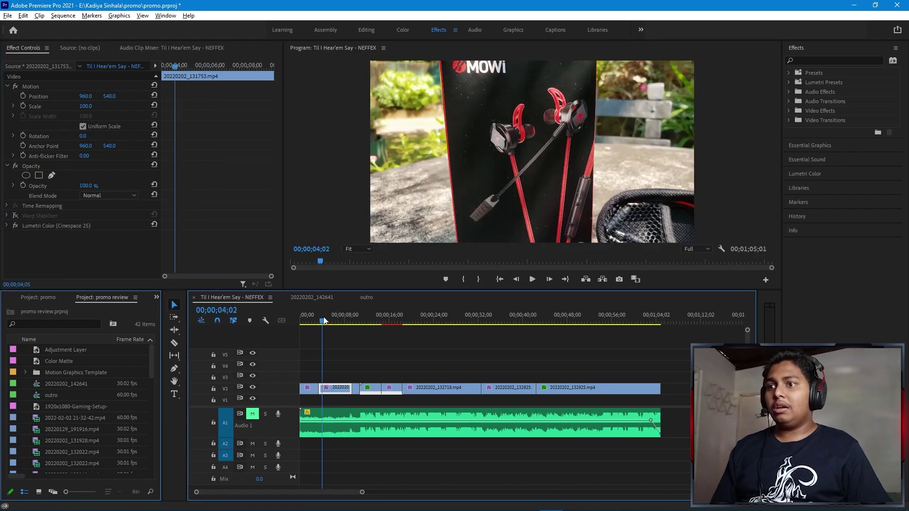
pyautogui.press('space')
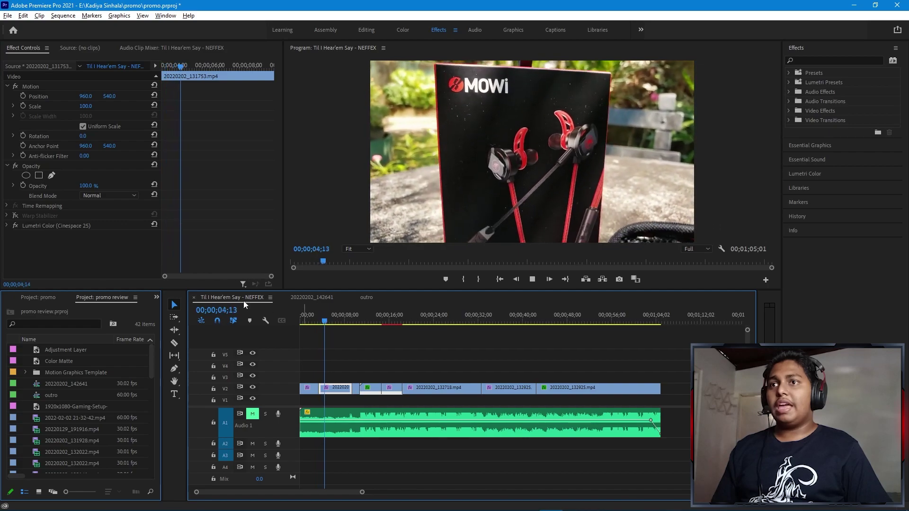
pyautogui.click(15, 216)
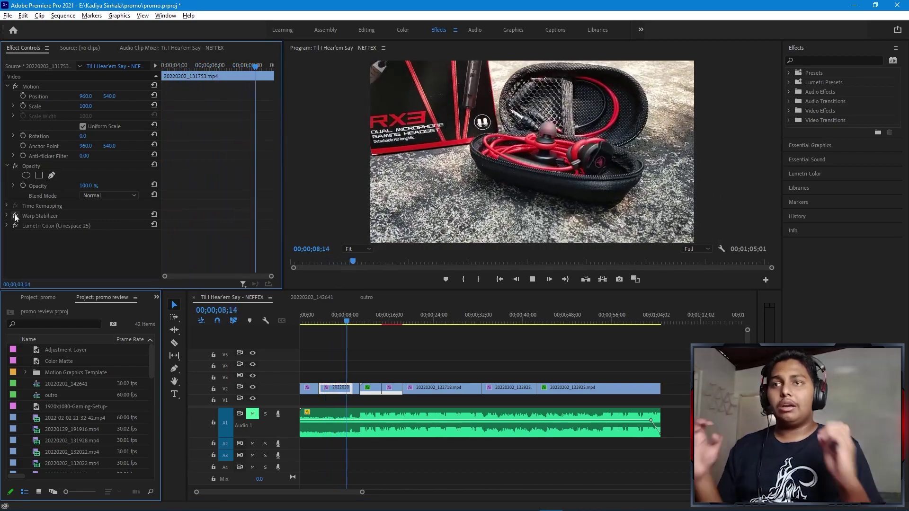
pyautogui.press('space')
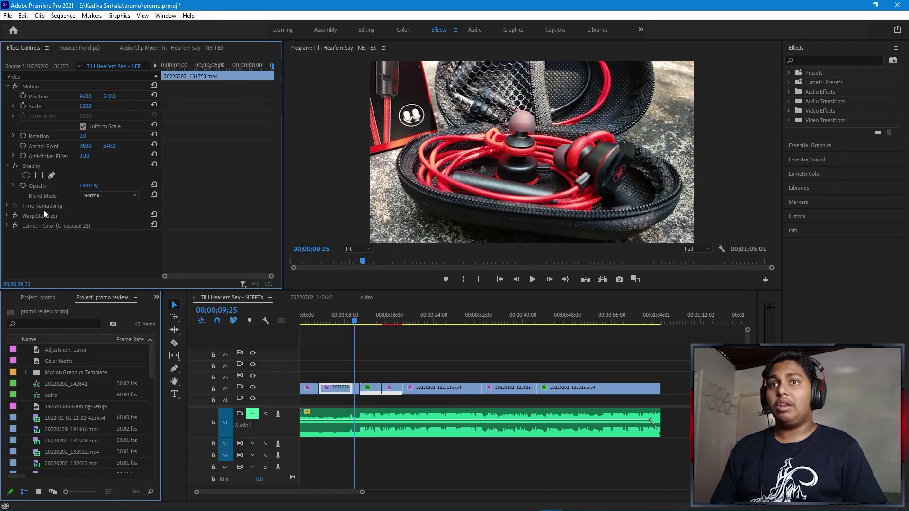
# Search Effects for the stabilizer, select Warp Stabilizer, review its settings, and move the playhead to 05;11
pyautogui.click(809, 58)
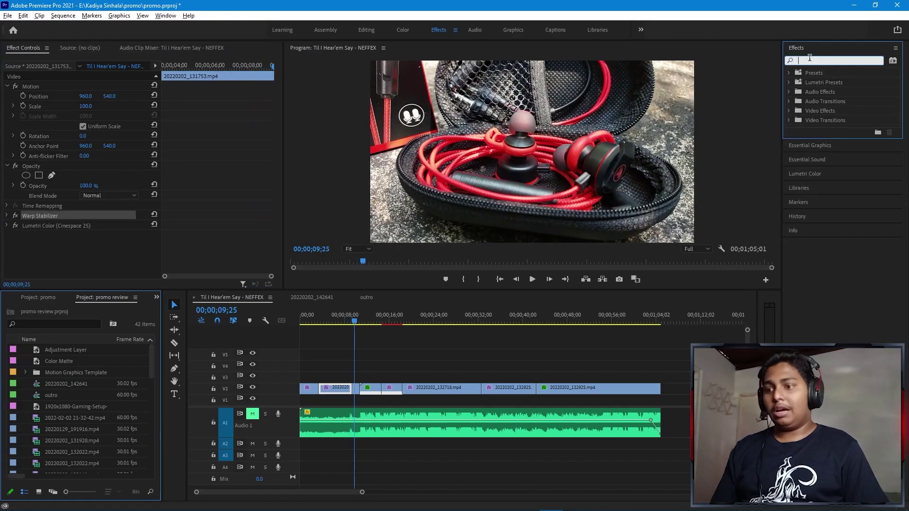
pyautogui.write('sta')
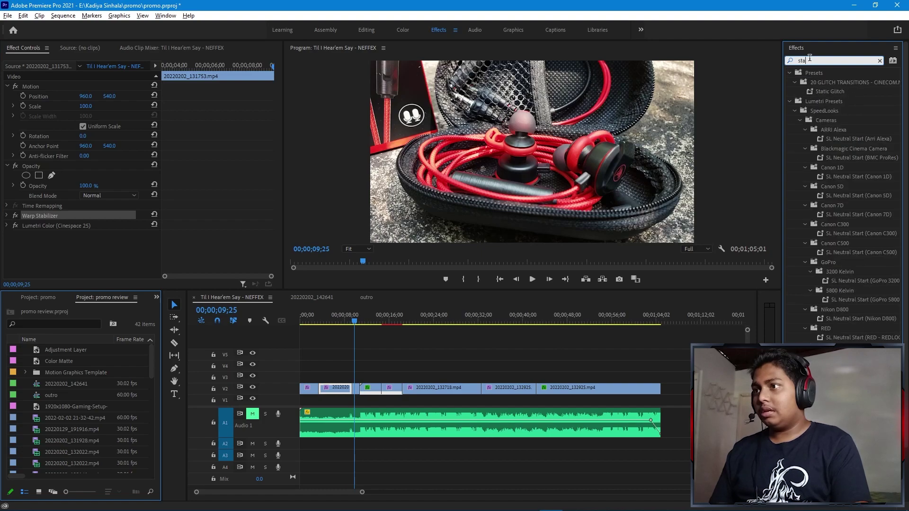
pyautogui.write('bil')
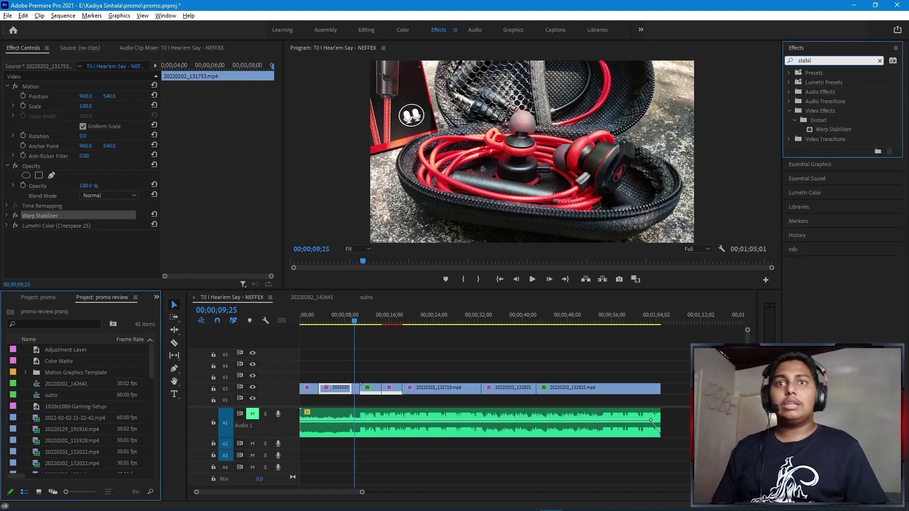
pyautogui.click(848, 131)
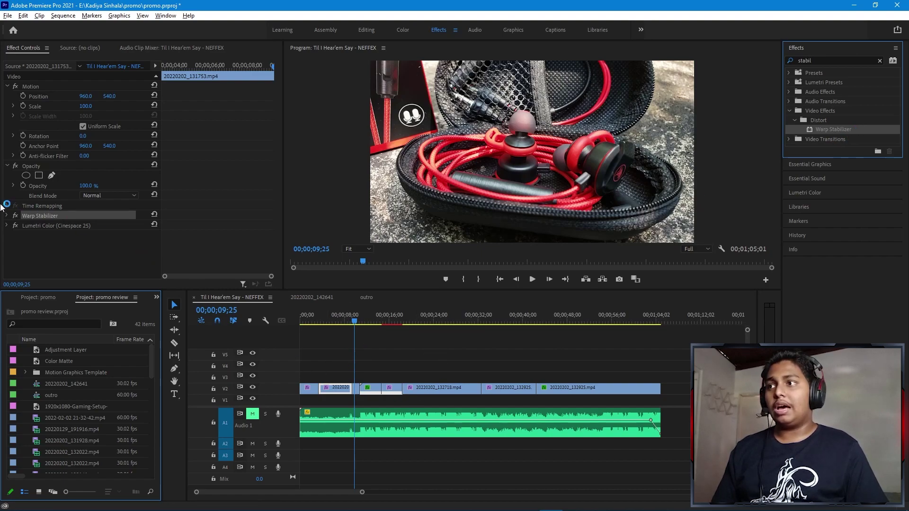
pyautogui.click(6, 216)
pyautogui.scroll(-1, 98, 240)
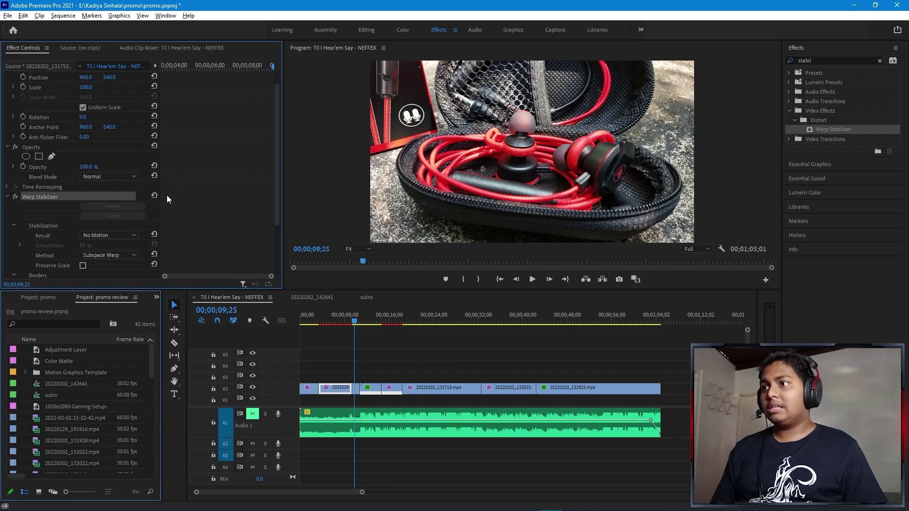
pyautogui.click(7, 197)
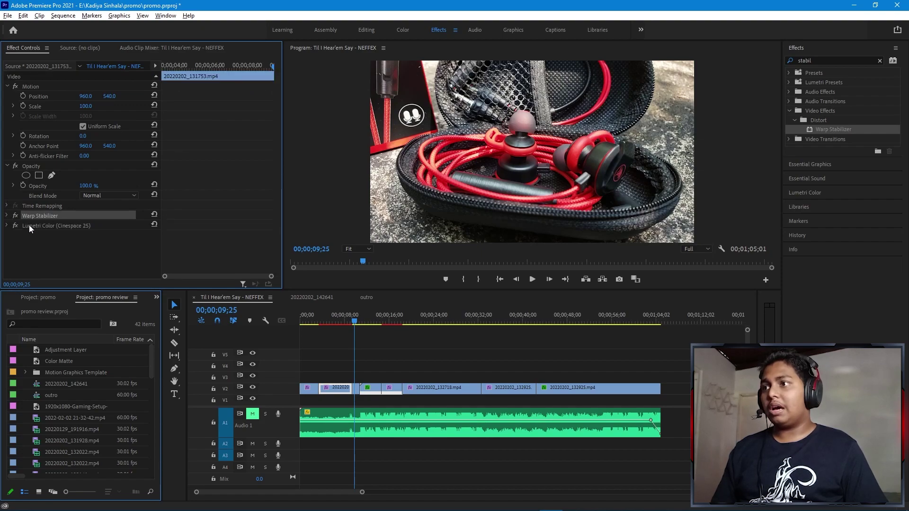
pyautogui.click(29, 225)
pyautogui.click(331, 324)
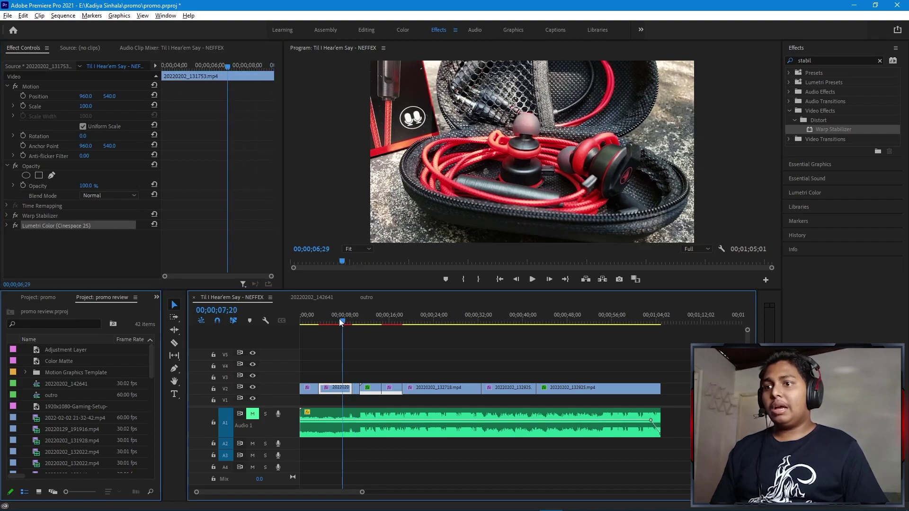
# Play from 05;11, then select the first PLEXTONE clip and move the playhead to 01;16
pyautogui.click(376, 345)
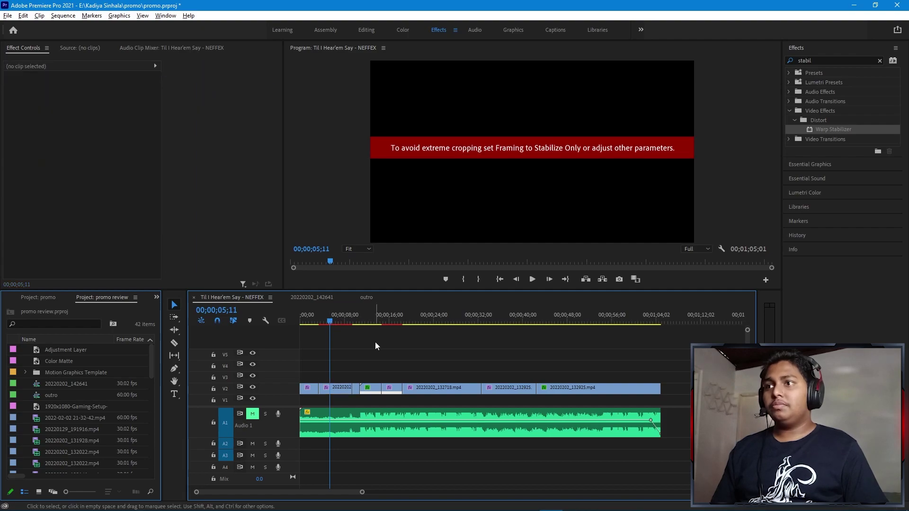
pyautogui.press('space')
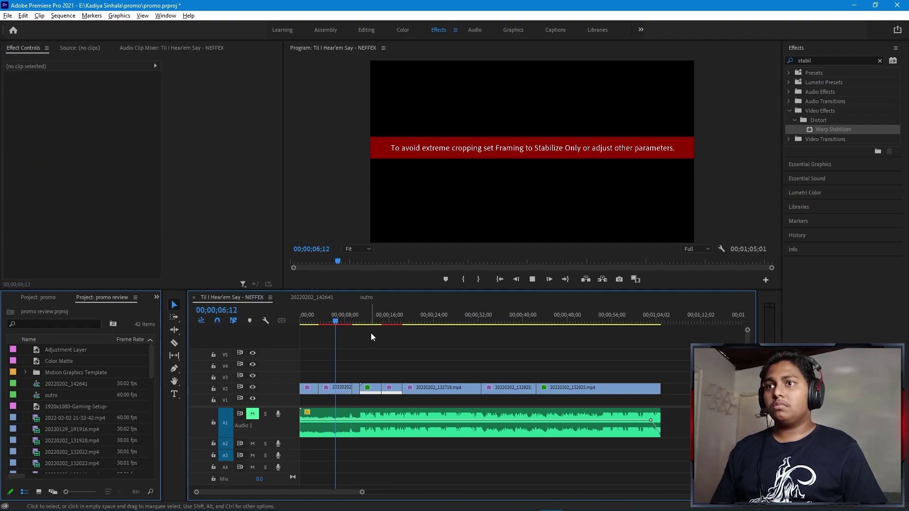
pyautogui.click(338, 323)
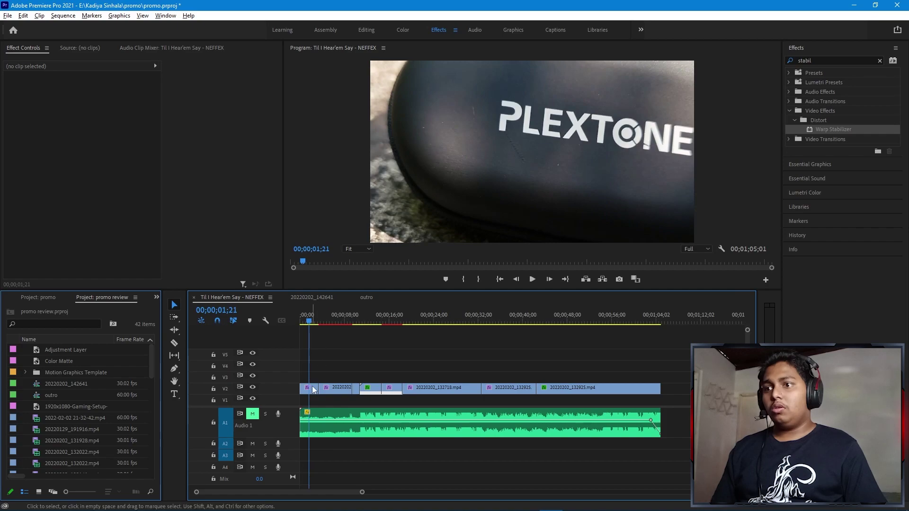
pyautogui.click(310, 389)
pyautogui.click(339, 320)
pyautogui.click(315, 321)
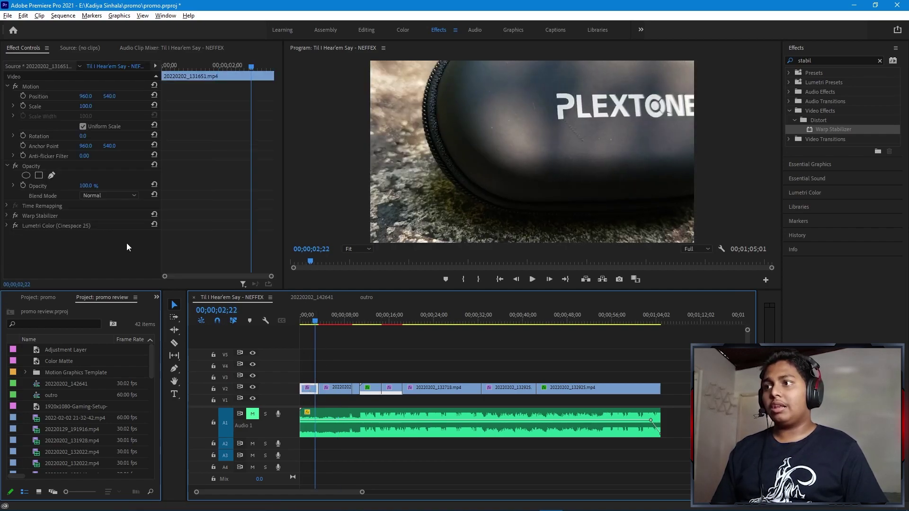
pyautogui.click(310, 322)
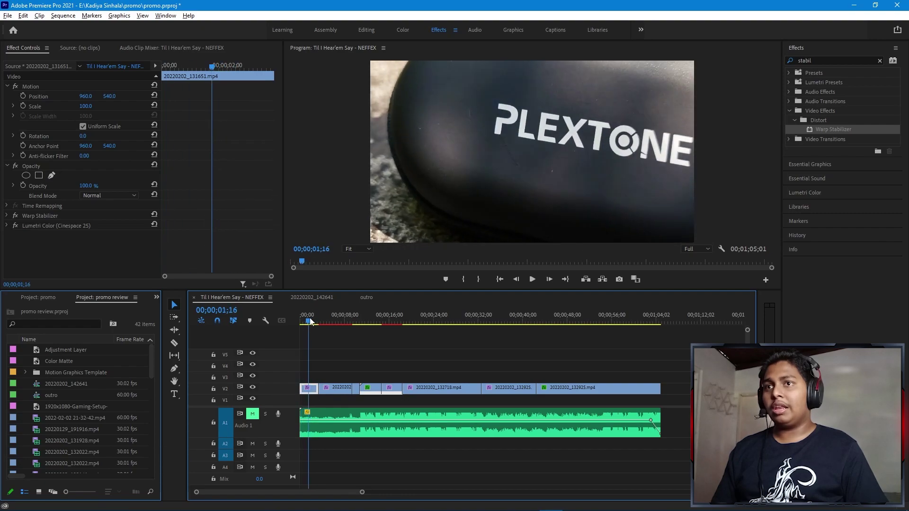
# Toggle the PLEXTONE clip's Lumetri Color grade off and on to compare, then select the search text
pyautogui.click(16, 227)
pyautogui.click(16, 227)
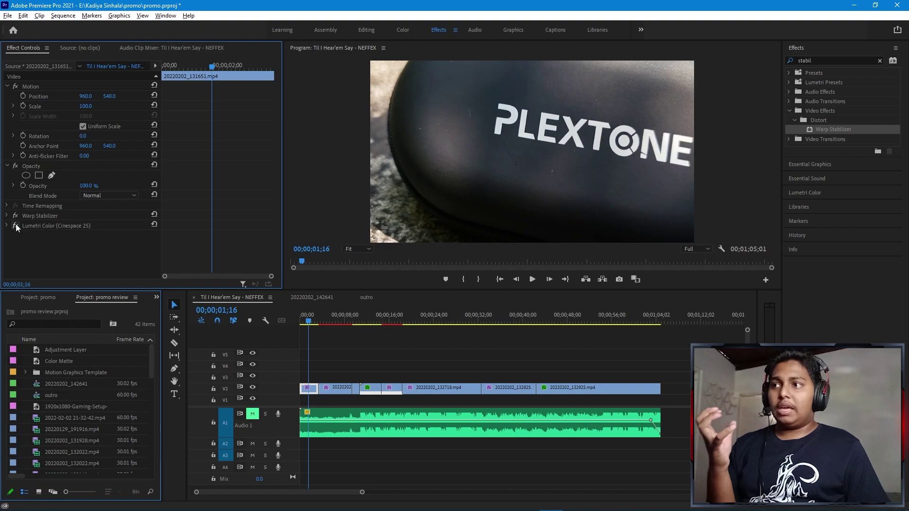
pyautogui.click(16, 224)
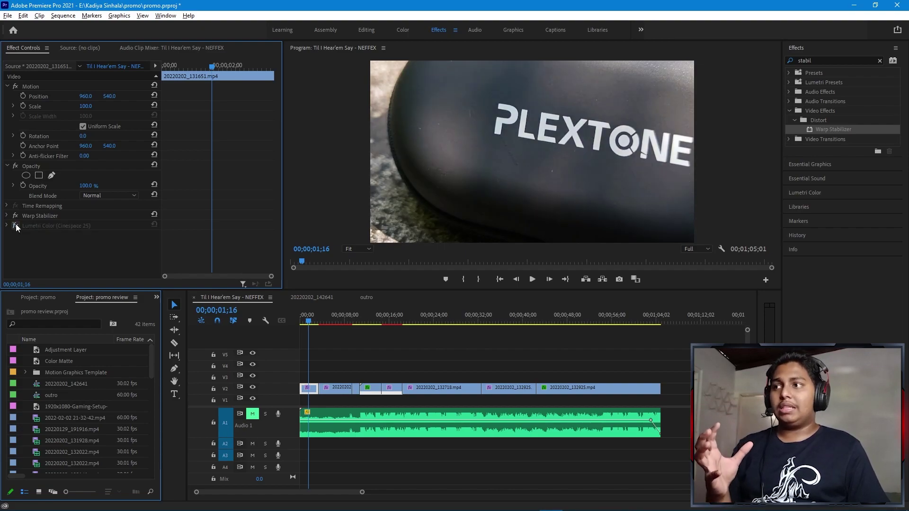
pyautogui.click(15, 224)
pyautogui.click(812, 60)
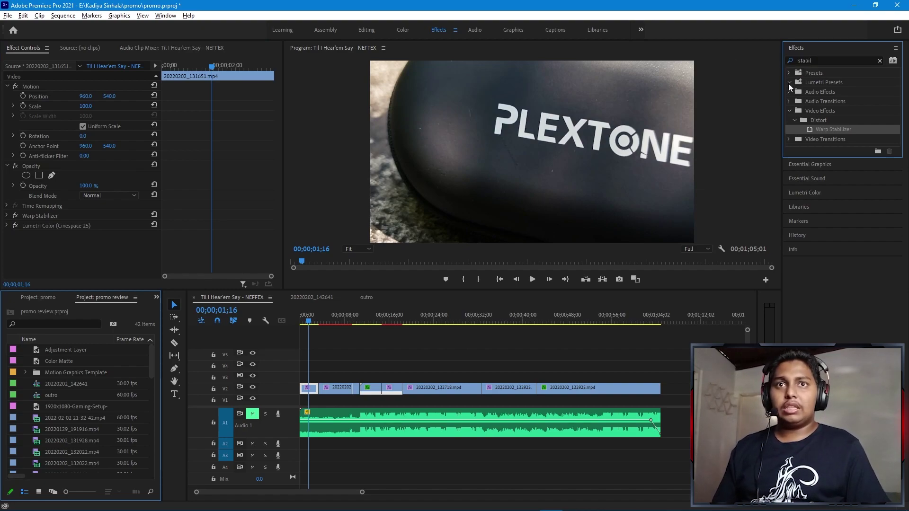
# Clear the effects search and select Cinespace 25 under Lumetri Presets > Cinematic
pyautogui.press('BackSpace')
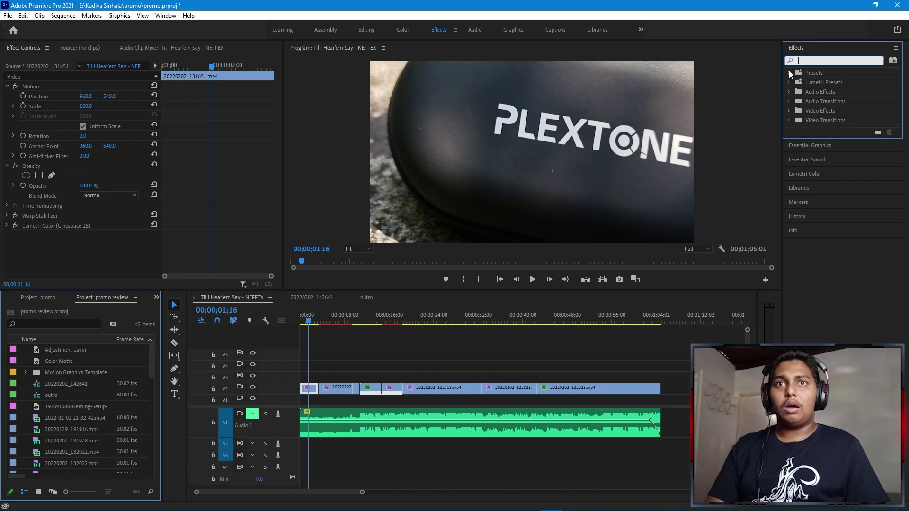
pyautogui.click(788, 82)
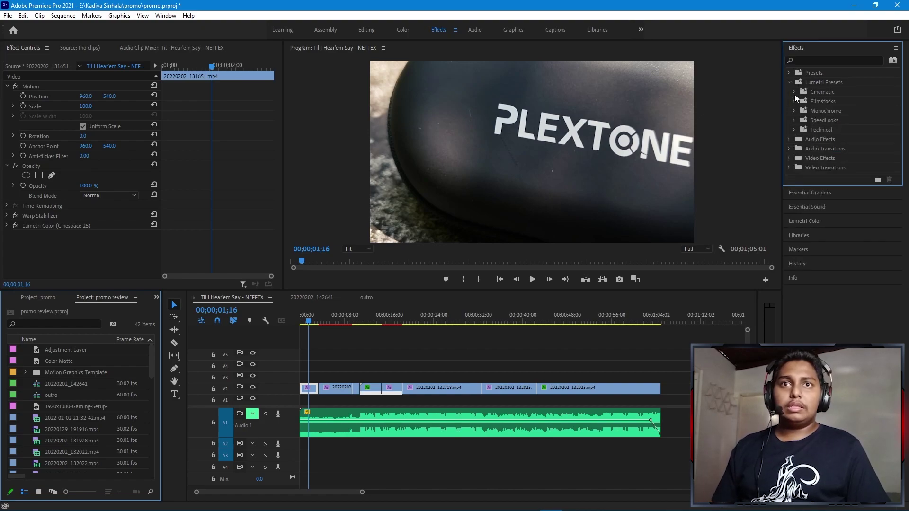
pyautogui.click(795, 90)
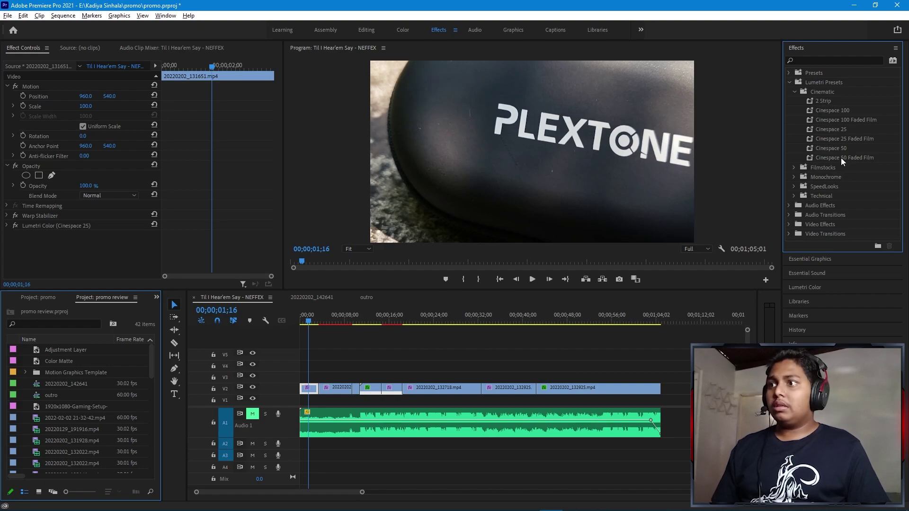
pyautogui.click(839, 129)
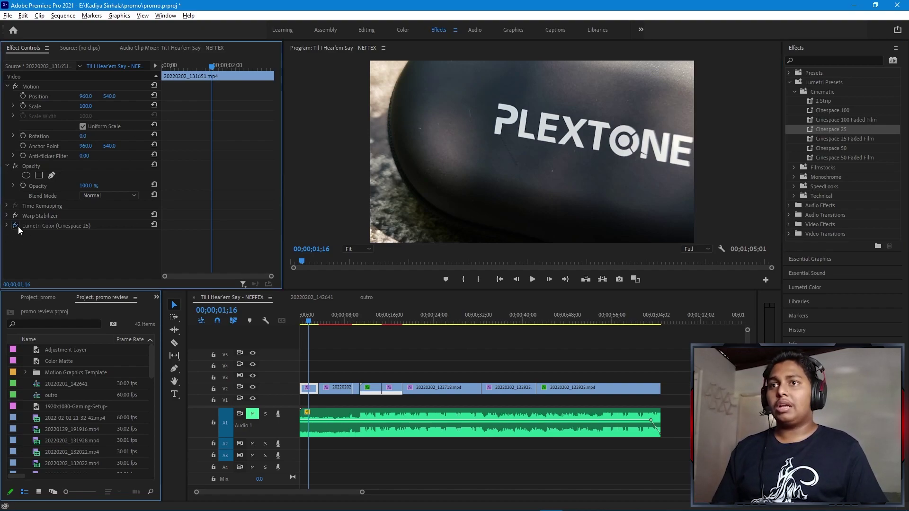
# Scrub the opening clips, then toggle the earphone-case clip's Lumetri Color grade off and back on
pyautogui.click(305, 322)
pyautogui.moveTo(304, 322); pyautogui.dragTo(374, 320)
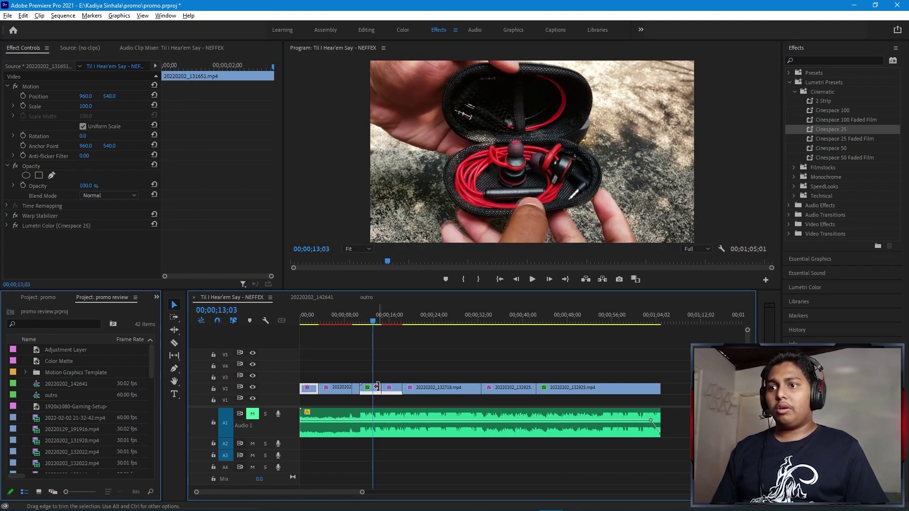
pyautogui.click(371, 388)
pyautogui.click(7, 215)
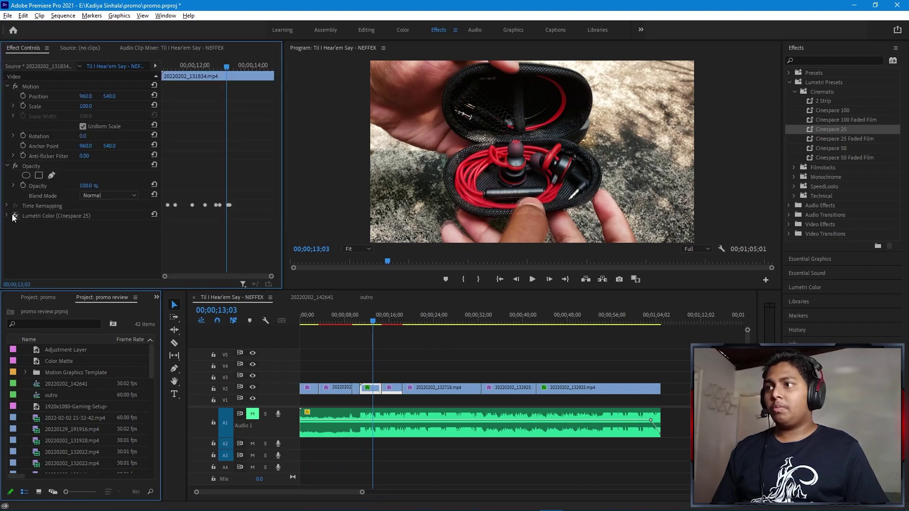
pyautogui.click(17, 215)
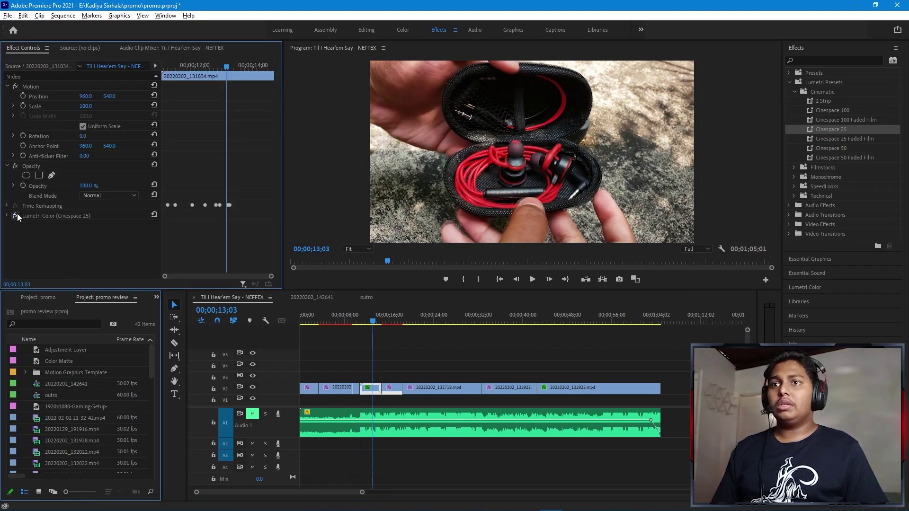
pyautogui.click(17, 215)
pyautogui.click(17, 215)
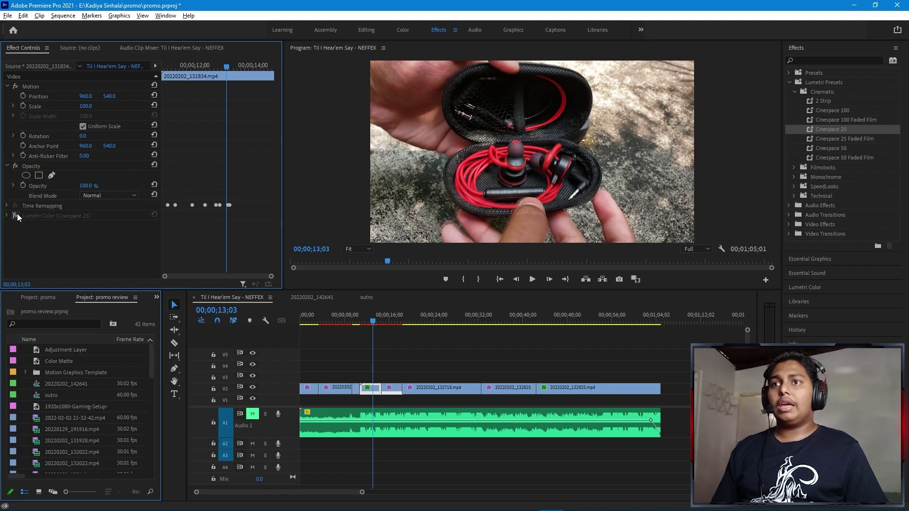
pyautogui.click(17, 215)
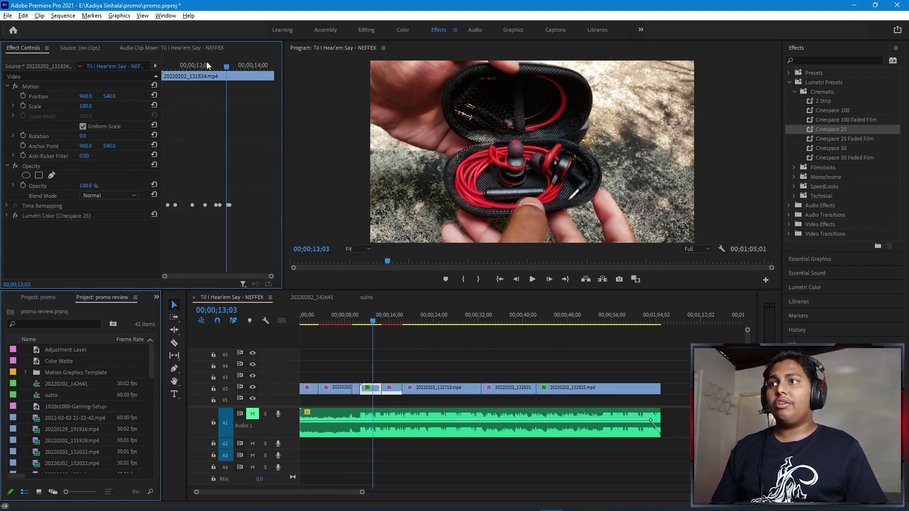
# Play the earphone-case clip from its start and zoom the timeline in around the playhead
pyautogui.moveTo(206, 62); pyautogui.dragTo(164, 70)
pyautogui.press('space')
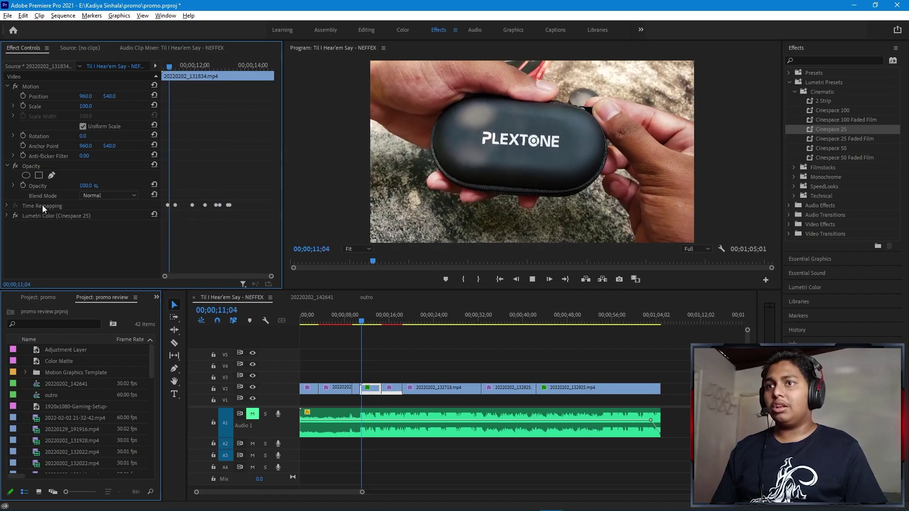
pyautogui.press('space')
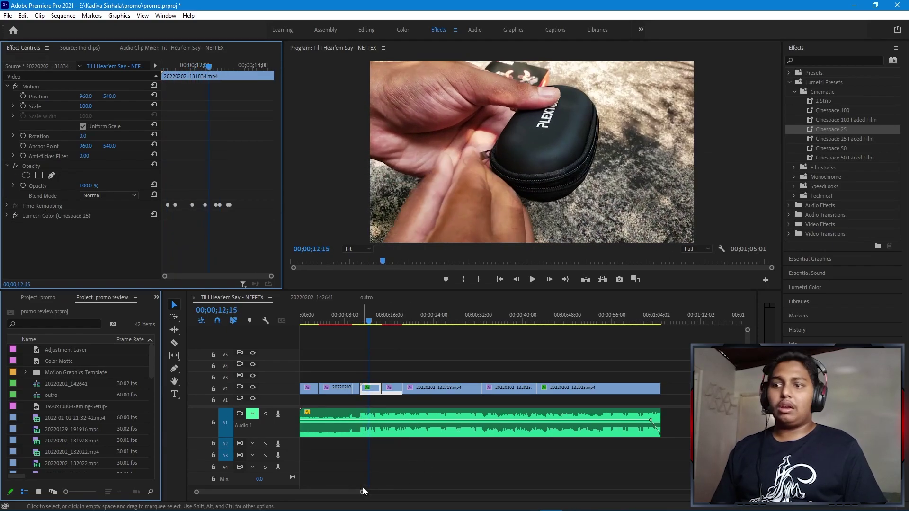
pyautogui.press('=')
pyautogui.press('=')
pyautogui.press('=')
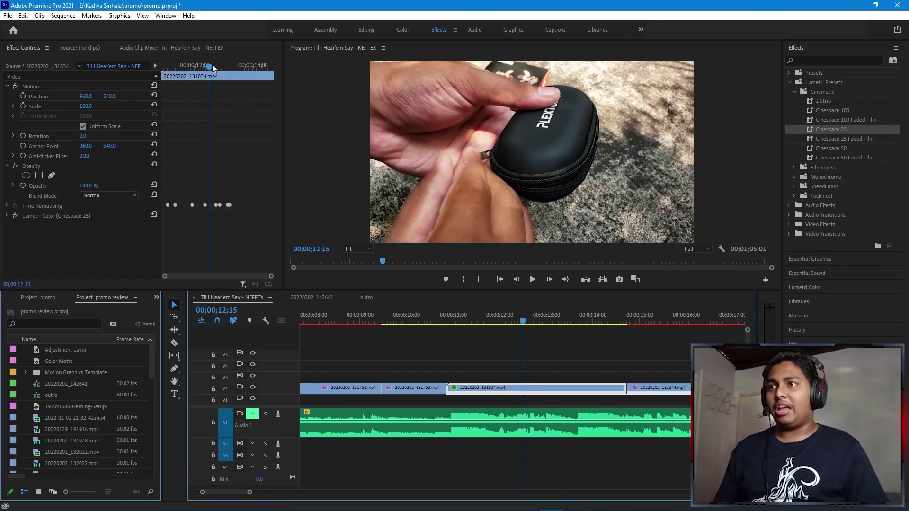
pyautogui.moveTo(212, 64)
pyautogui.mouseDown()
pyautogui.moveTo(197, 67)
pyautogui.moveTo(227, 67)
pyautogui.mouseUp()
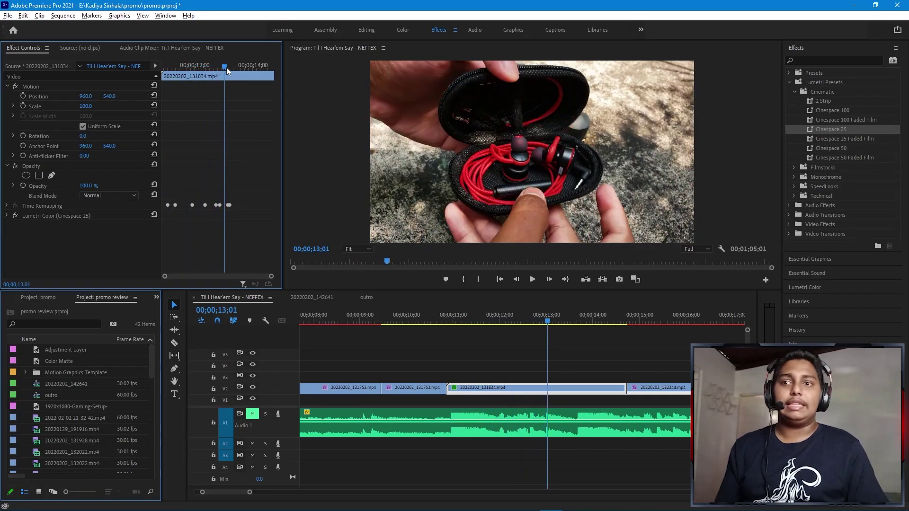
pyautogui.moveTo(226, 67); pyautogui.dragTo(238, 64)
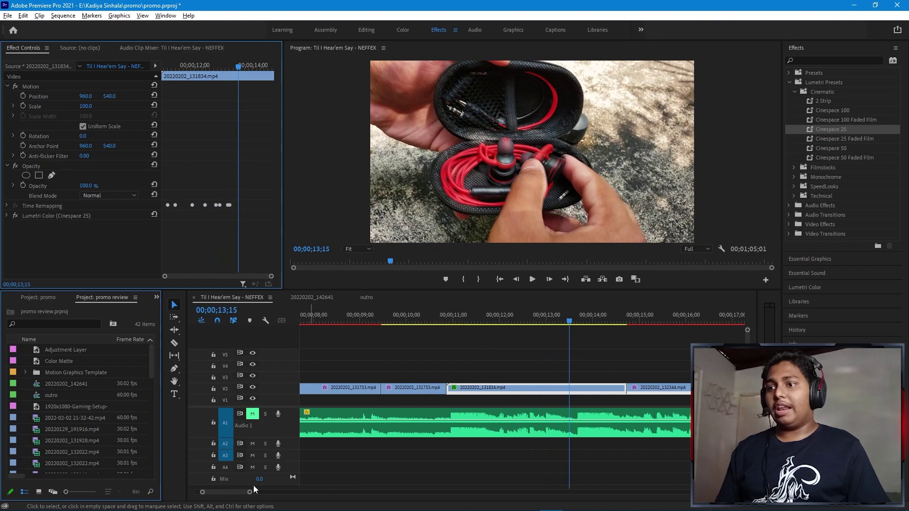
pyautogui.moveTo(250, 492); pyautogui.dragTo(345, 492)
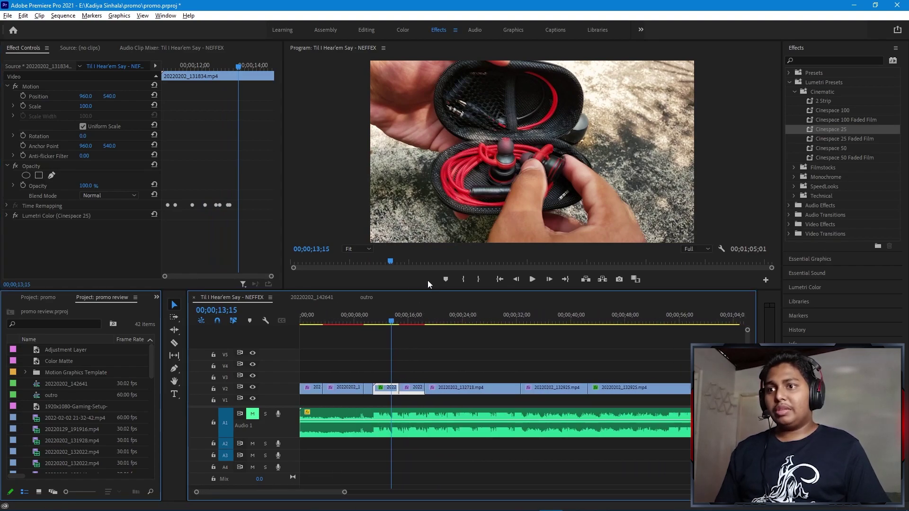
# Select the 16-second clip, collapse its Lumetri Color, then play the closing section and select the final clip
pyautogui.click(410, 320)
pyautogui.click(412, 392)
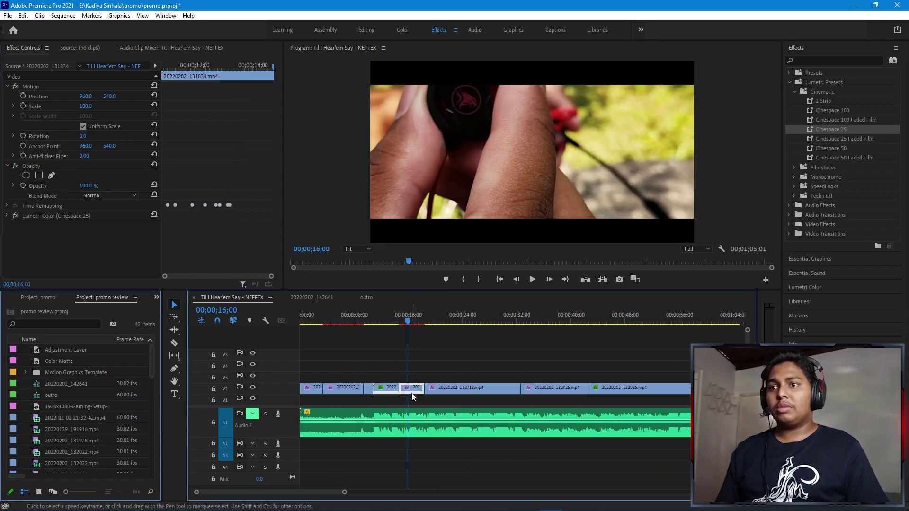
pyautogui.click(8, 218)
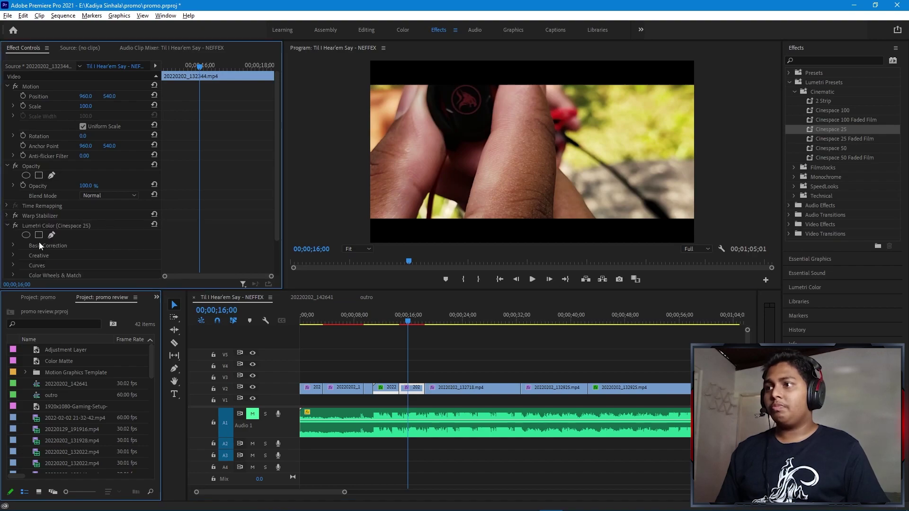
pyautogui.click(7, 227)
pyautogui.moveTo(407, 318); pyautogui.dragTo(679, 325)
pyautogui.scroll(2, 344, 494)
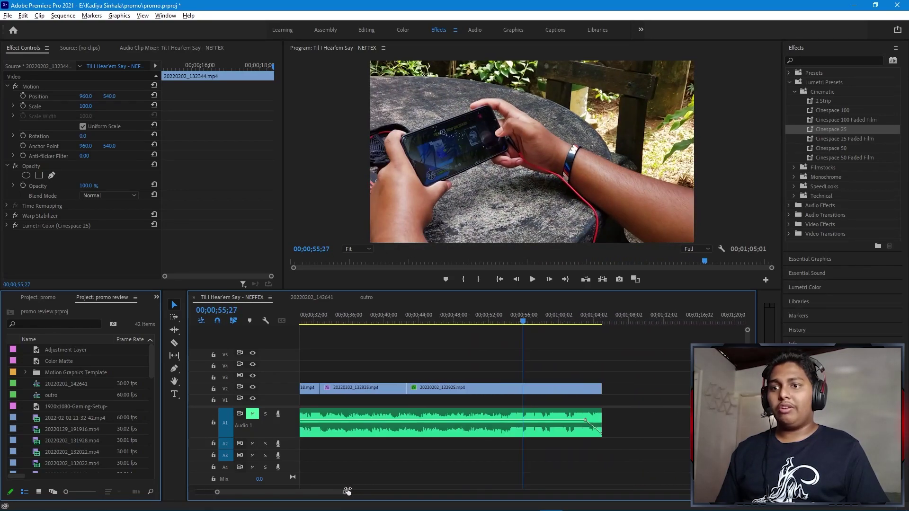
pyautogui.click(567, 314)
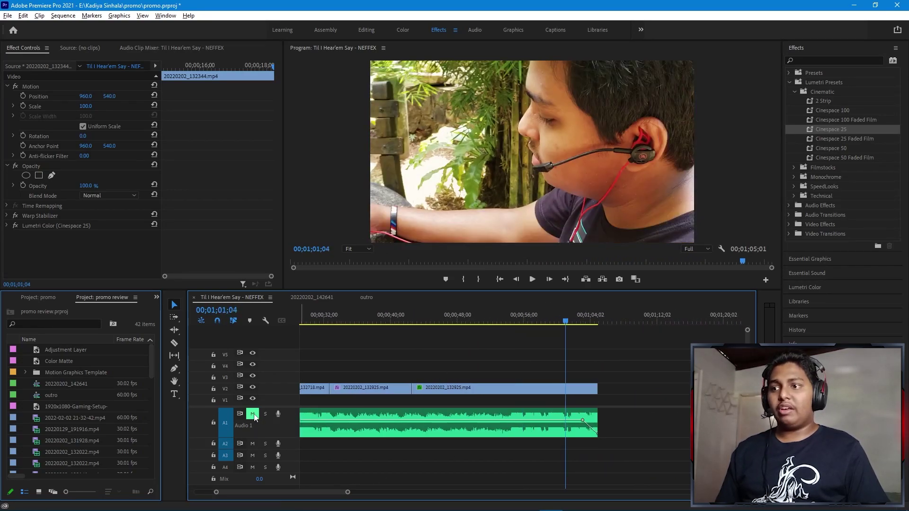
pyautogui.press('space')
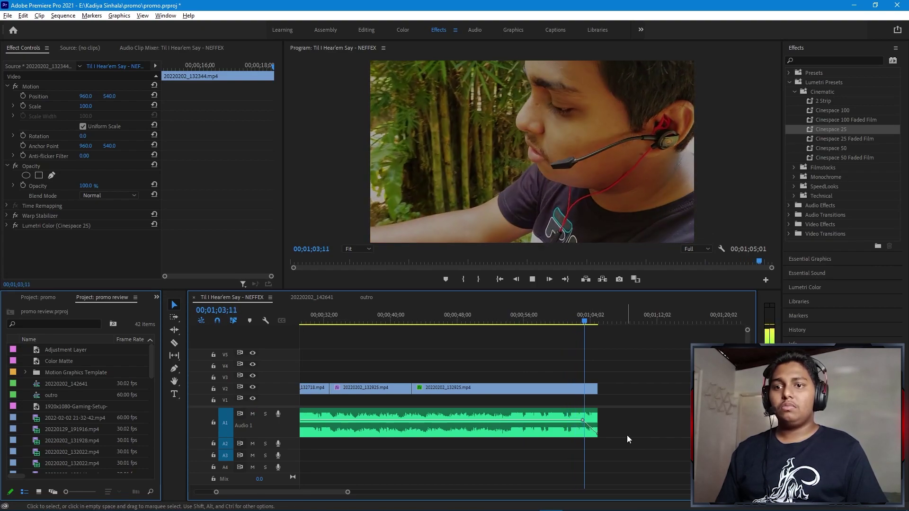
pyautogui.click(590, 390)
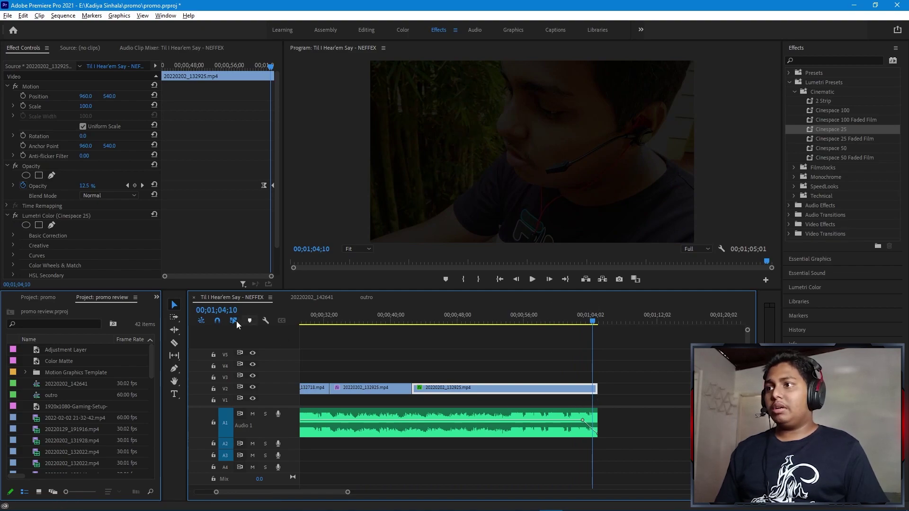
# Collapse Lumetri Color, heighten the V2 track, and scrub the final clip's fade to 6.4% at 01;04;23
pyautogui.click(7, 216)
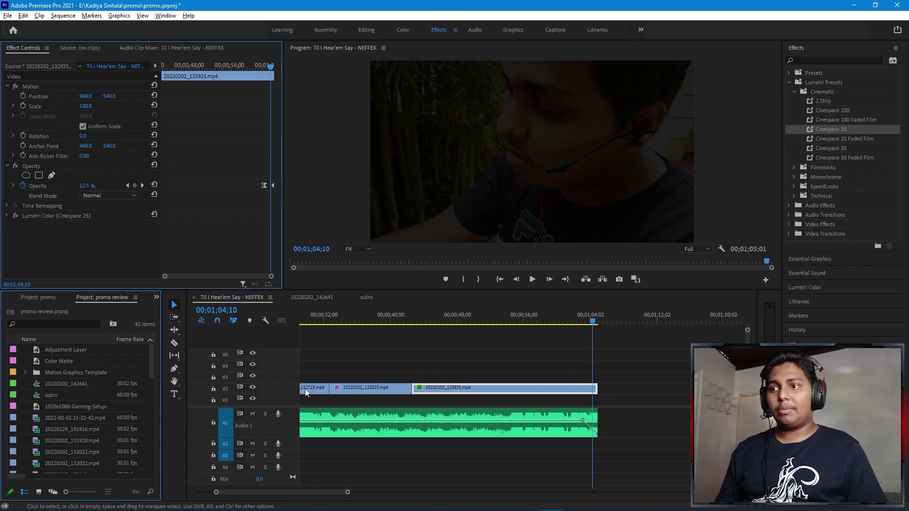
pyautogui.click(290, 383)
pyautogui.moveTo(290, 384); pyautogui.dragTo(290, 365)
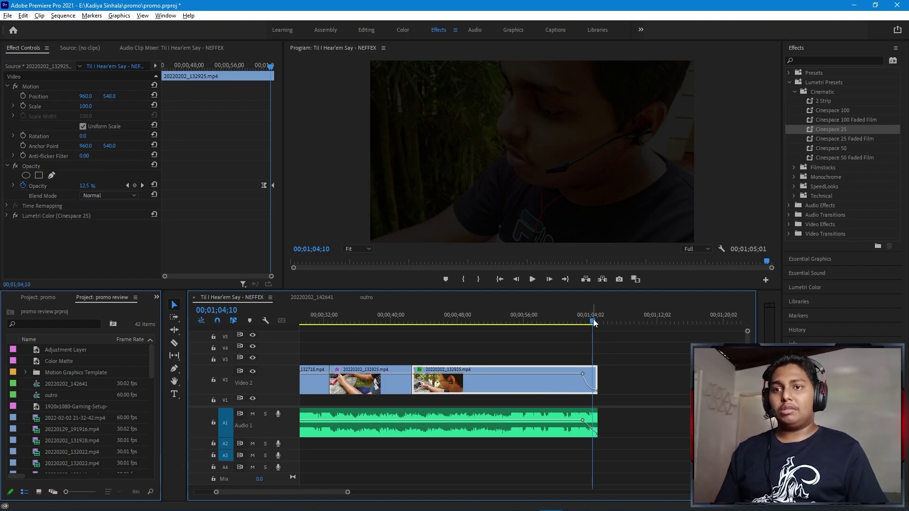
pyautogui.moveTo(595, 323); pyautogui.dragTo(592, 333)
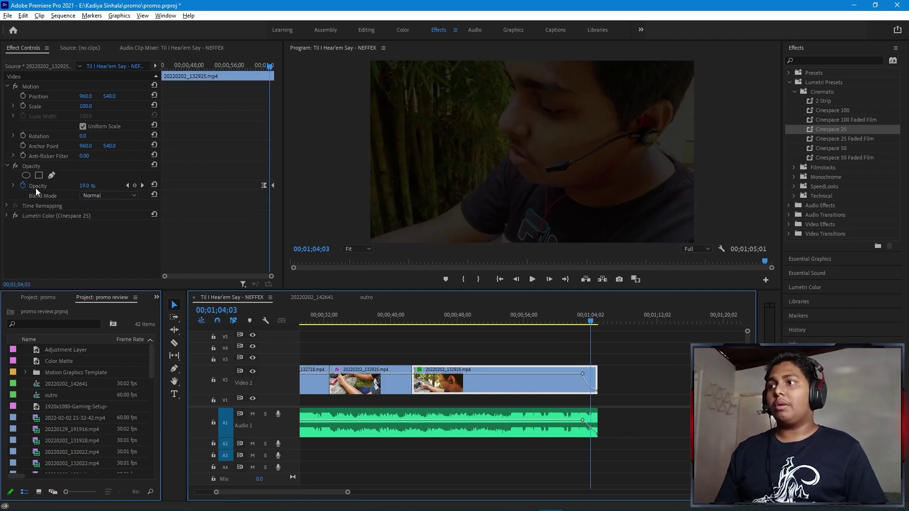
pyautogui.moveTo(268, 61); pyautogui.dragTo(273, 65)
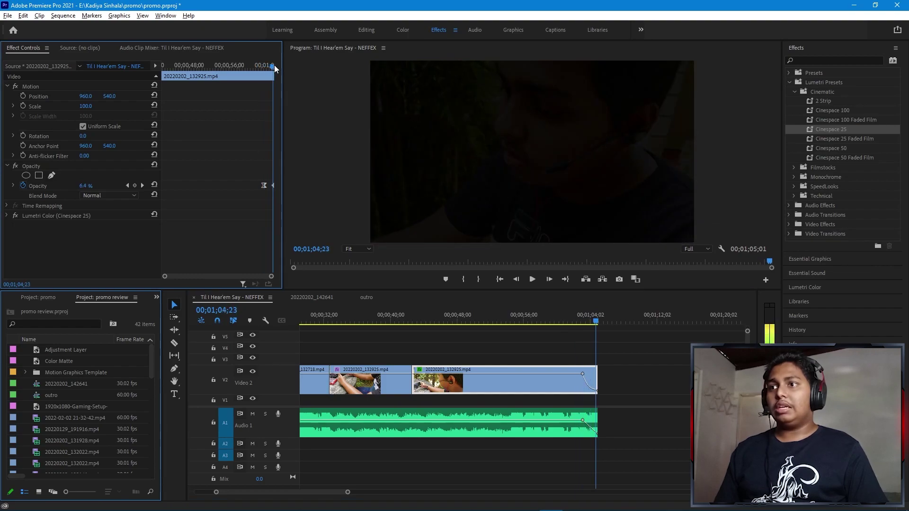
# Review the music clip's closing Volume fade, then switch to the 20220202_142641 sequence
pyautogui.click(543, 424)
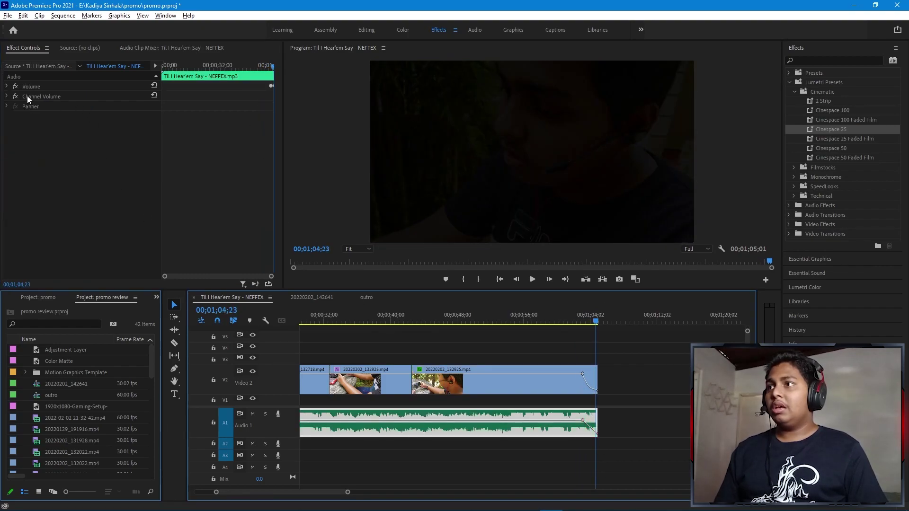
pyautogui.click(8, 87)
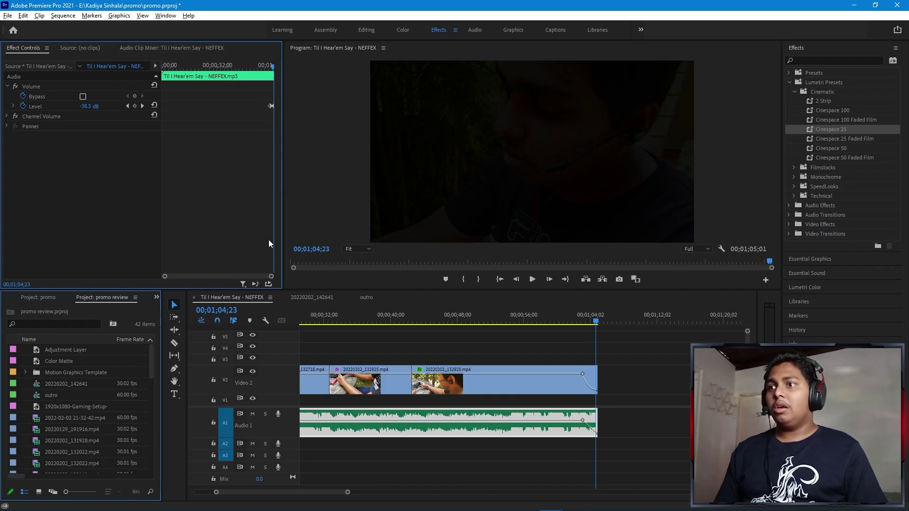
pyautogui.moveTo(271, 277); pyautogui.dragTo(242, 274)
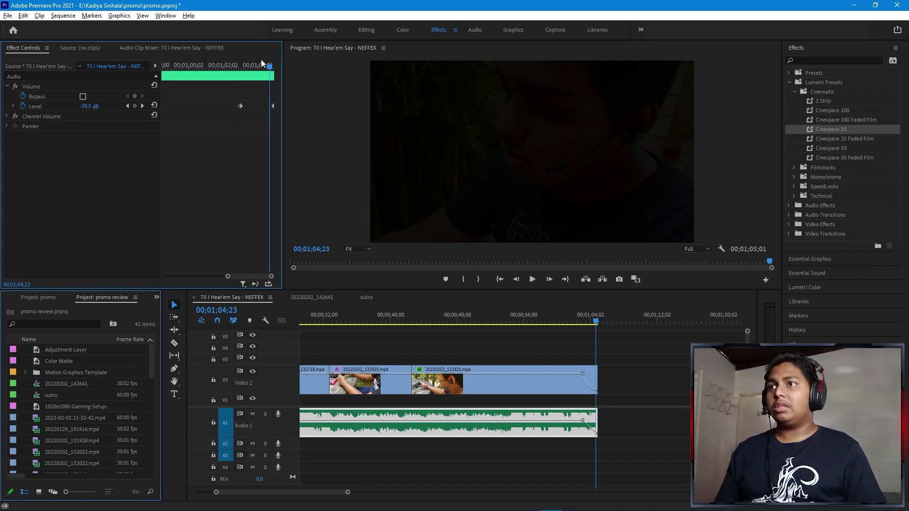
pyautogui.moveTo(256, 67)
pyautogui.mouseDown()
pyautogui.moveTo(256, 79)
pyautogui.moveTo(266, 77)
pyautogui.mouseUp()
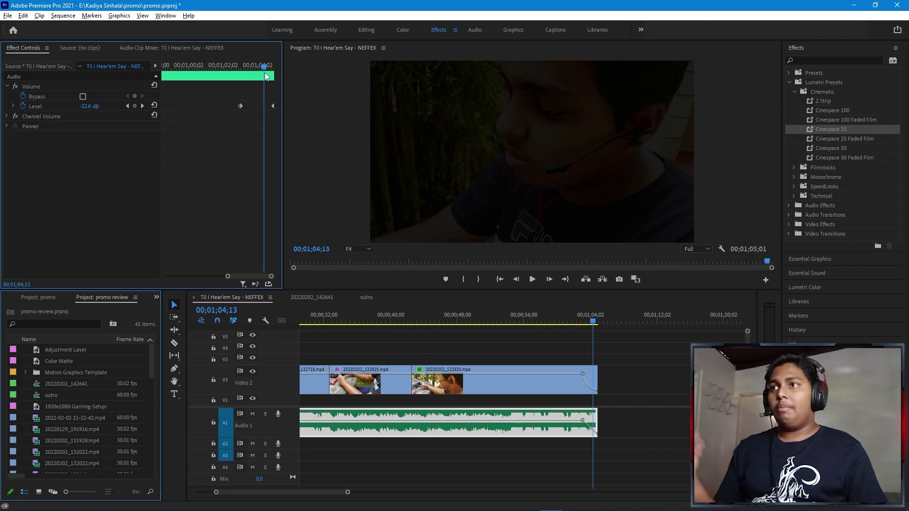
pyautogui.moveTo(266, 77); pyautogui.dragTo(248, 75)
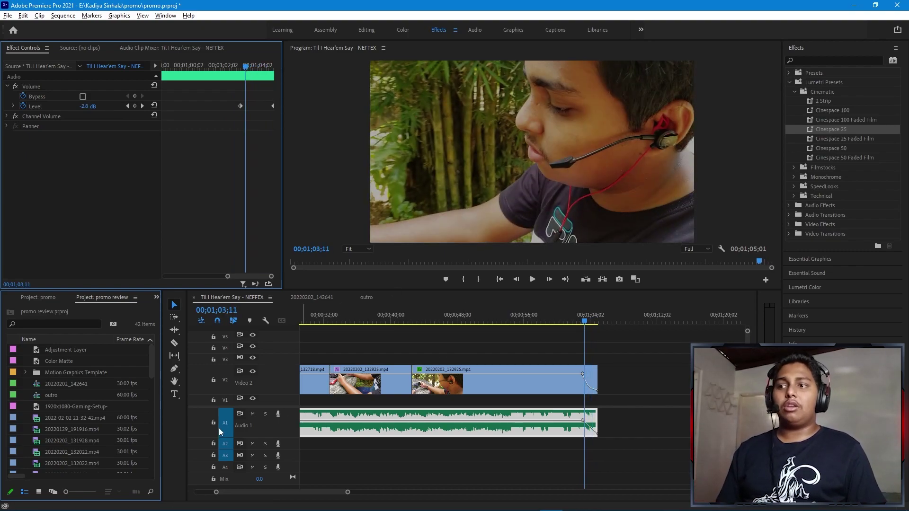
pyautogui.click(319, 298)
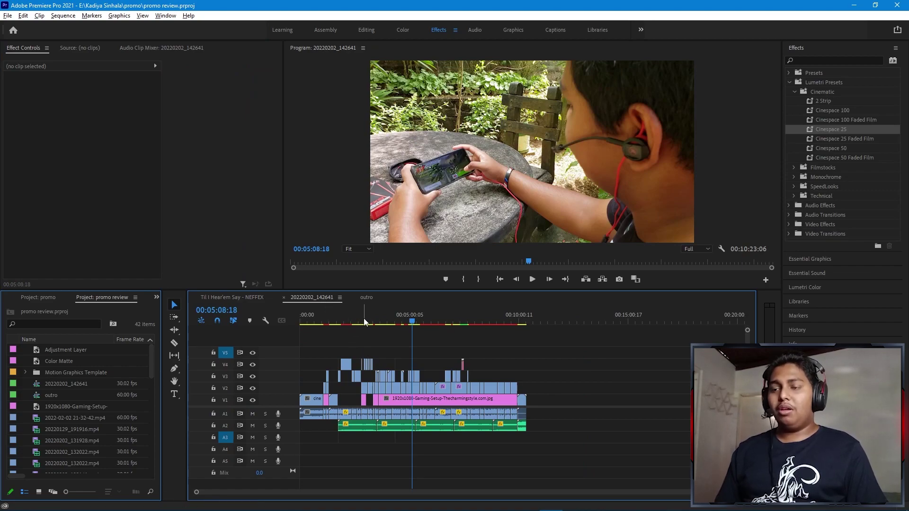
# Scrub back to about 35 seconds and glance at the NEFFEX sequence before returning
pyautogui.moveTo(335, 322); pyautogui.dragTo(320, 325)
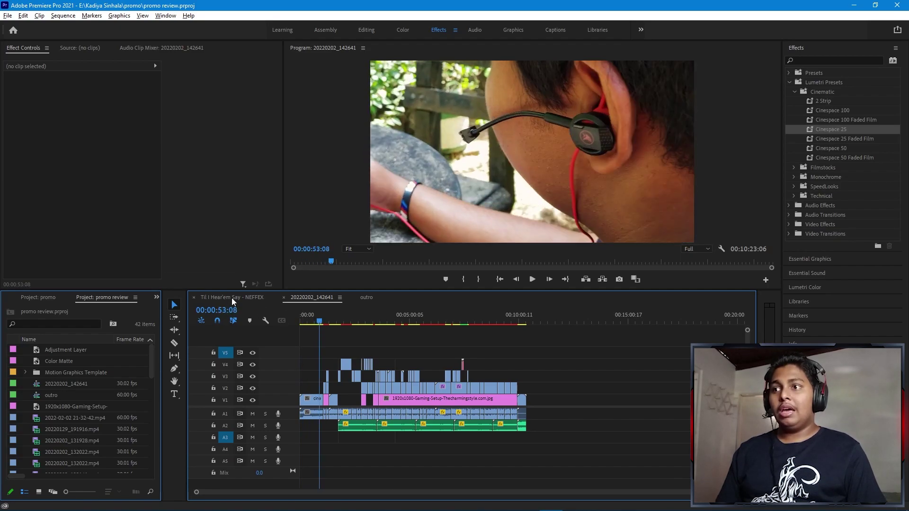
pyautogui.click(232, 297)
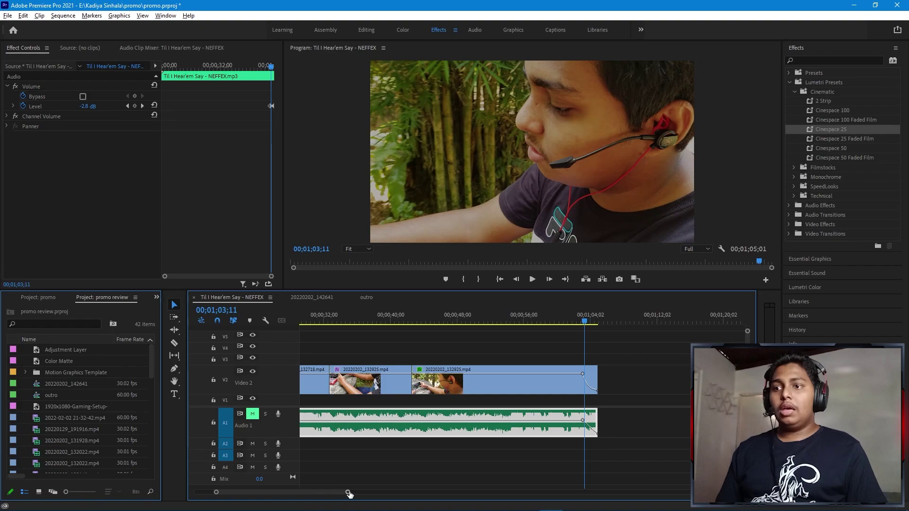
pyautogui.moveTo(349, 494); pyautogui.dragTo(563, 487)
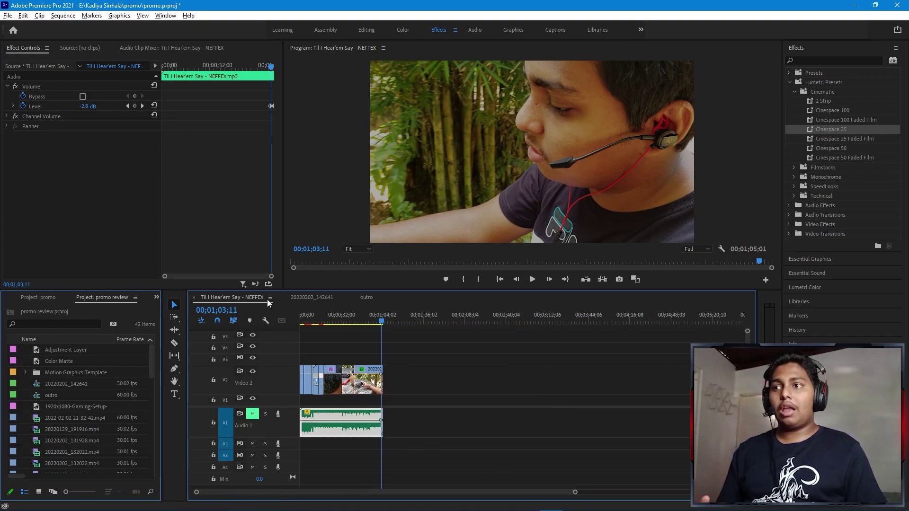
pyautogui.click(306, 298)
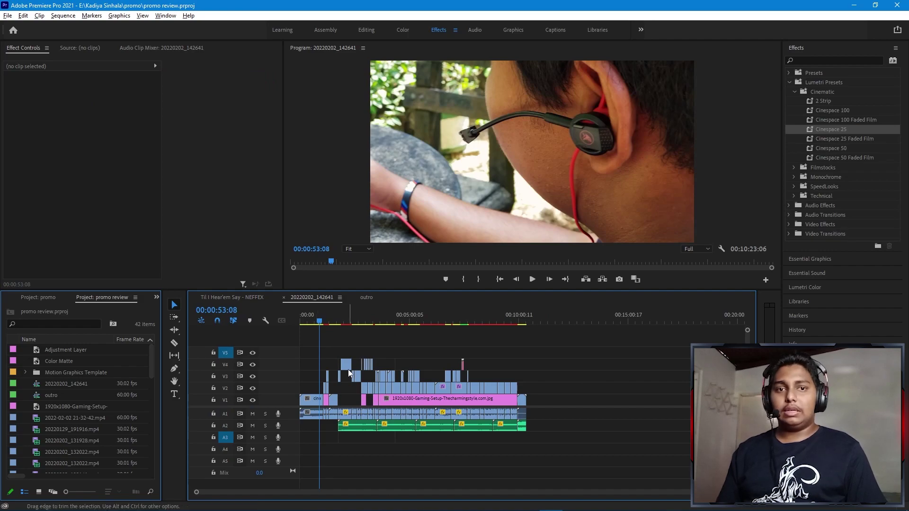
# Zoom in and play the 20220202_142641 sequence from 00:01:03:16 to 00:01:06:16
pyautogui.click(318, 316)
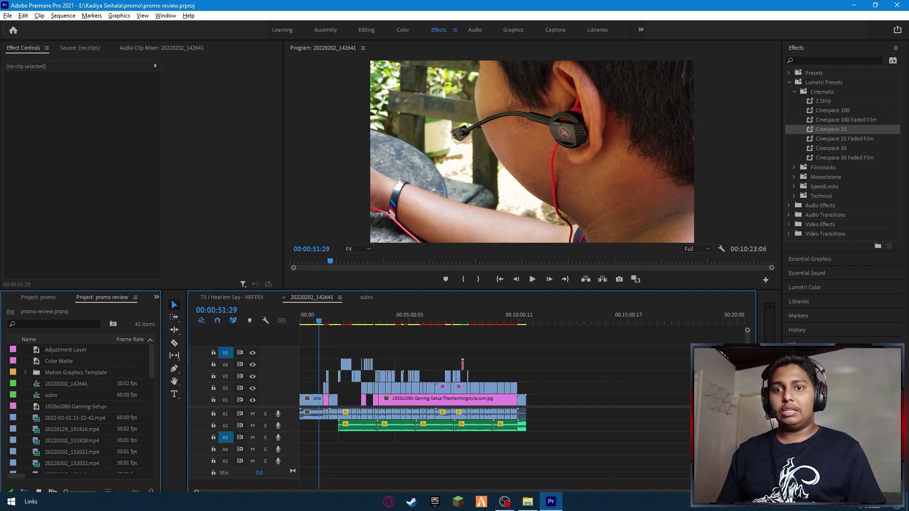
pyautogui.press('=')
pyautogui.press('=')
pyautogui.press('=')
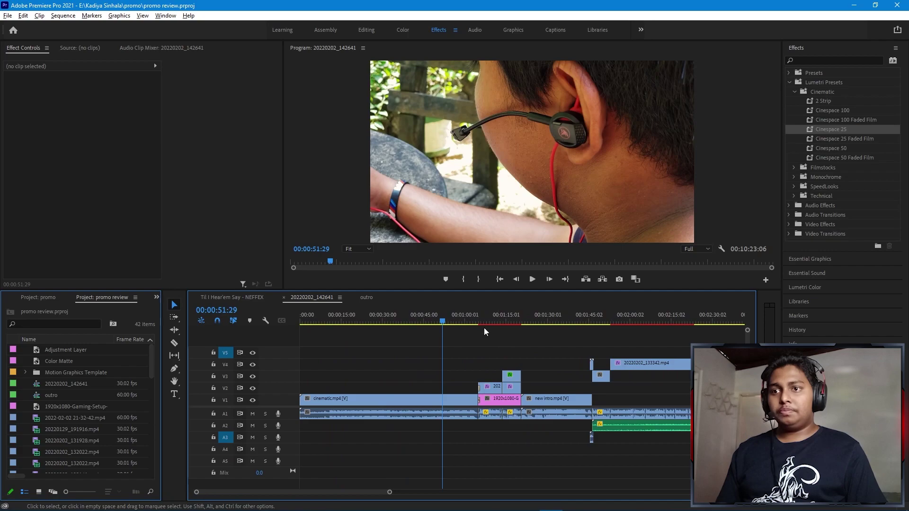
pyautogui.click(475, 322)
pyautogui.press('space')
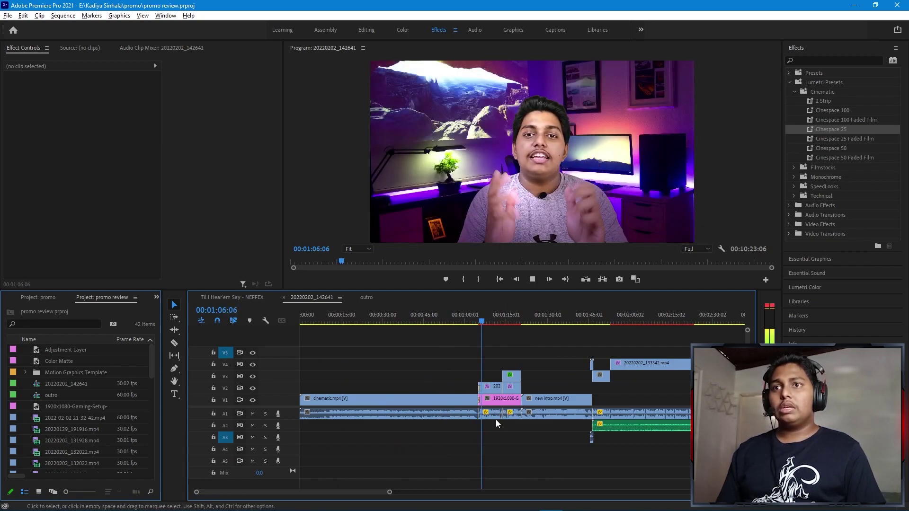
pyautogui.press('space')
pyautogui.moveTo(390, 492)
pyautogui.mouseDown()
pyautogui.moveTo(338, 478)
pyautogui.moveTo(388, 466)
pyautogui.mouseUp()
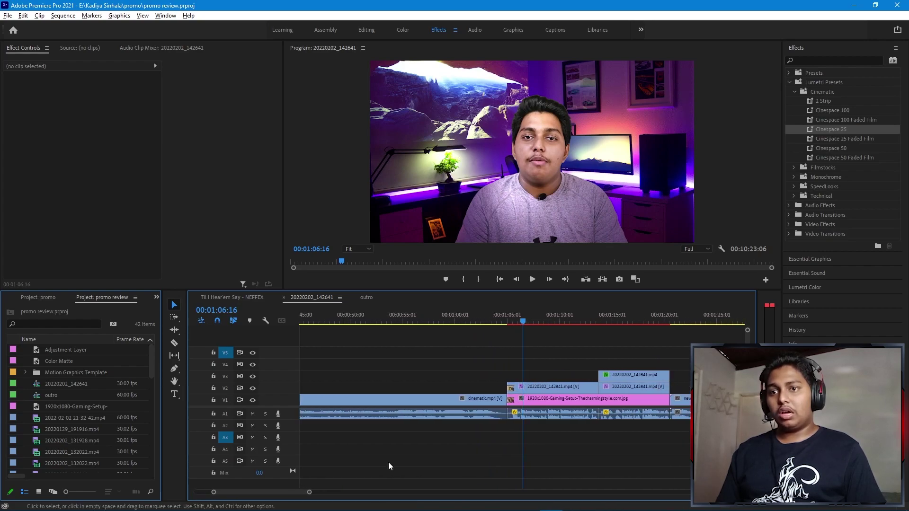
# Inspect the Dip to Black transition and search Effects for 'dip to' transitions
pyautogui.click(512, 402)
pyautogui.click(834, 60)
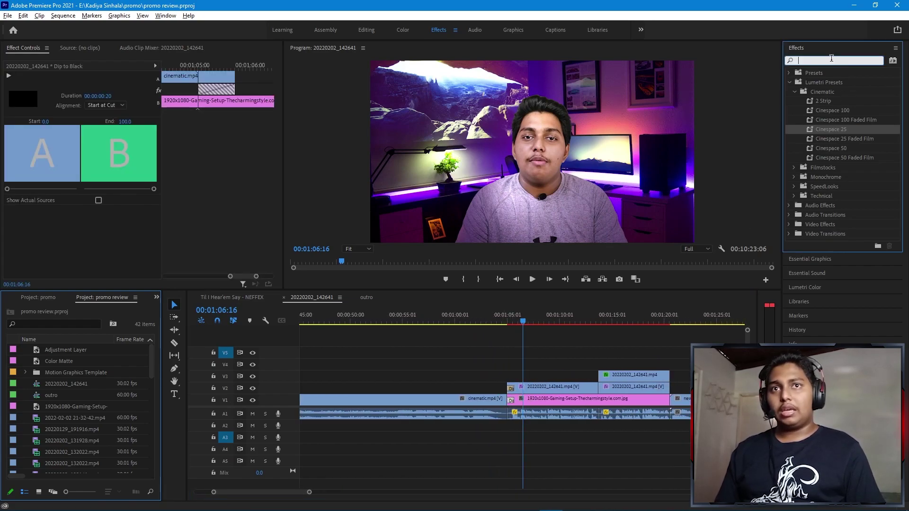
pyautogui.write('dip to')
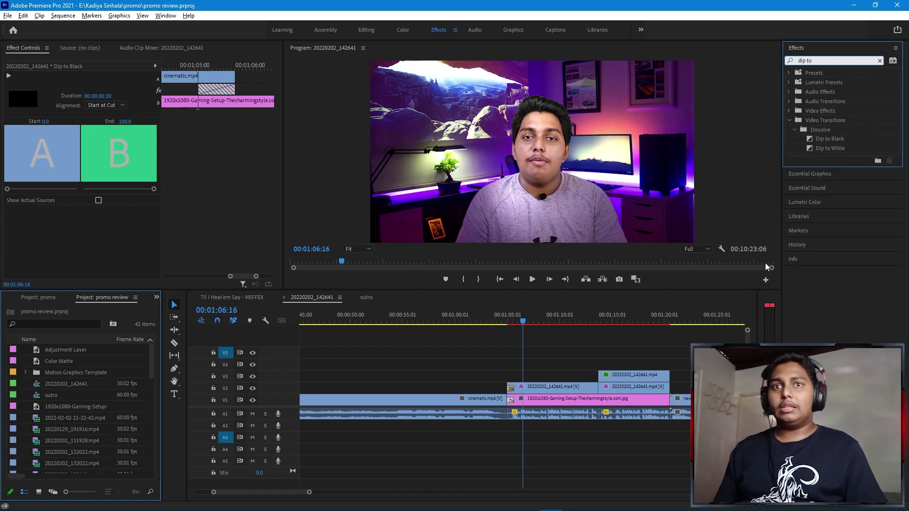
pyautogui.moveTo(830, 139); pyautogui.dragTo(526, 377)
# Toggle the V2 and V1 track outputs off and on to preview the person without the background
pyautogui.click(557, 384)
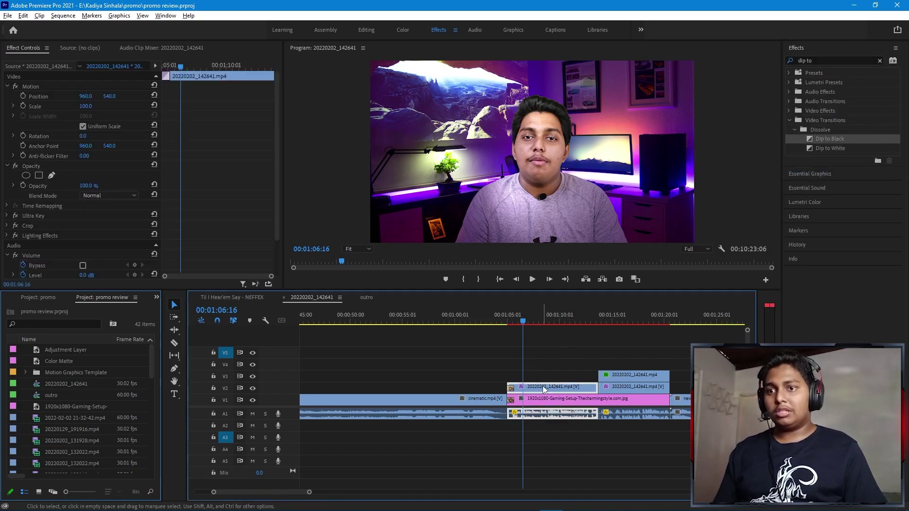
pyautogui.click(253, 388)
pyautogui.click(253, 389)
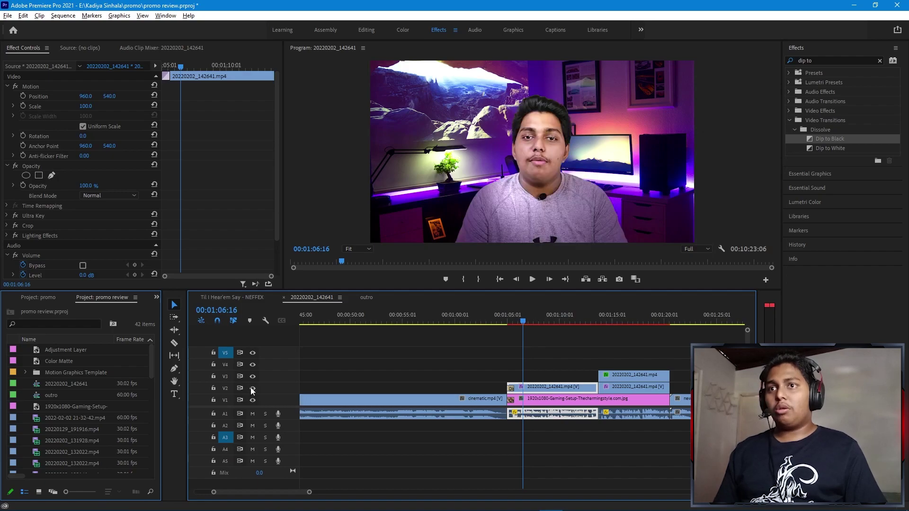
pyautogui.click(553, 402)
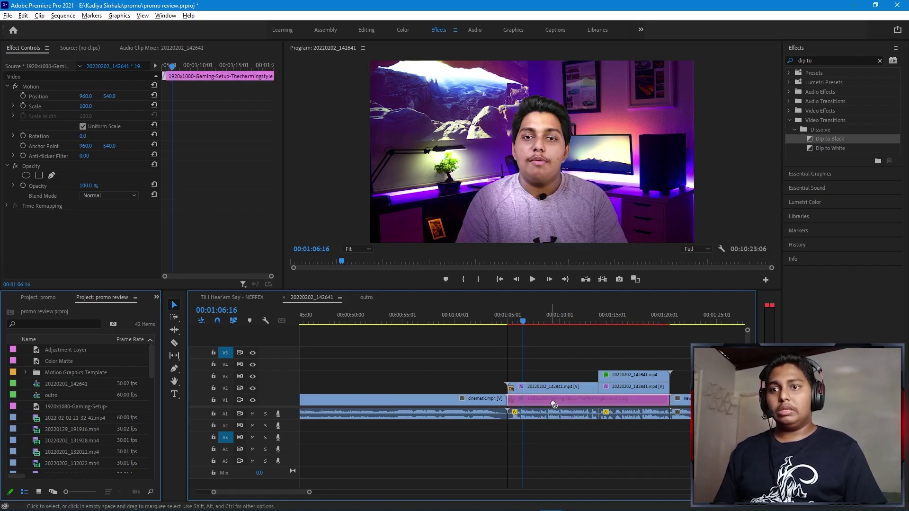
pyautogui.click(252, 389)
pyautogui.click(253, 389)
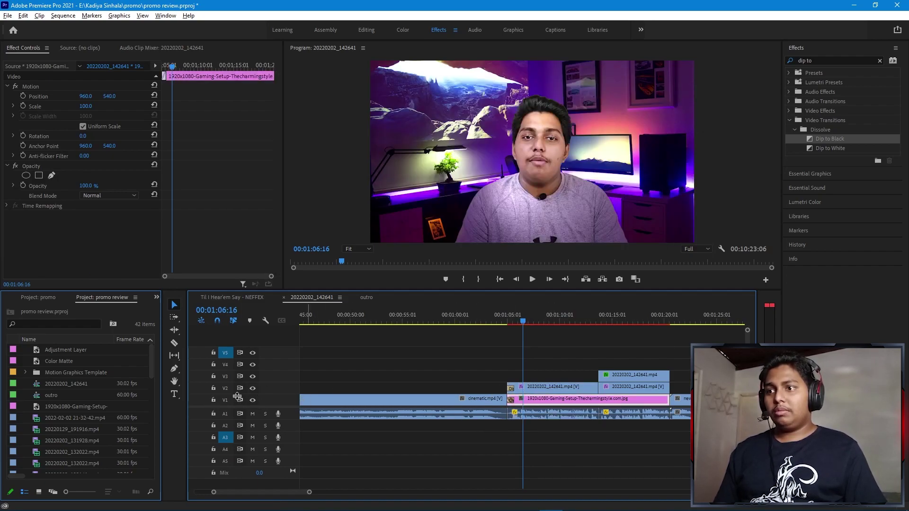
pyautogui.click(253, 400)
pyautogui.click(254, 400)
pyautogui.click(253, 400)
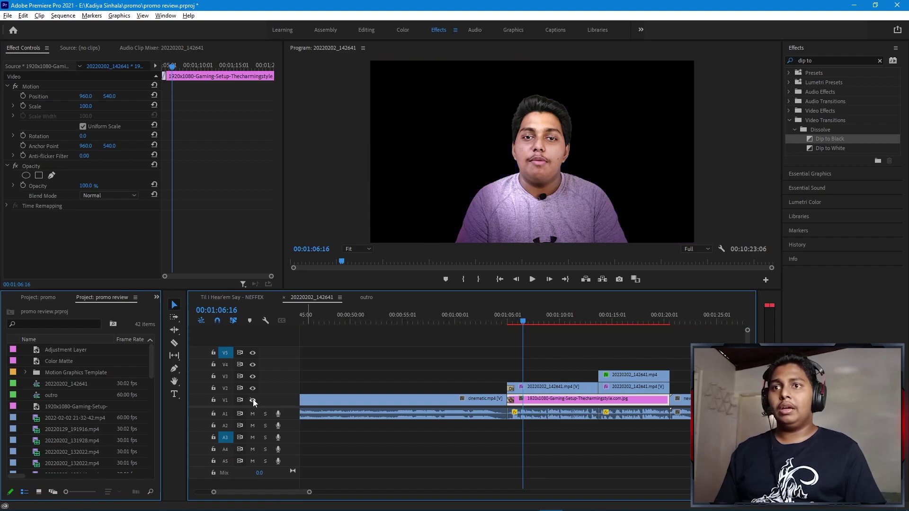
pyautogui.click(253, 400)
# Toggle the talking-head clip's Lighting Effects off and back on, then move to 00:01:10:14
pyautogui.click(541, 419)
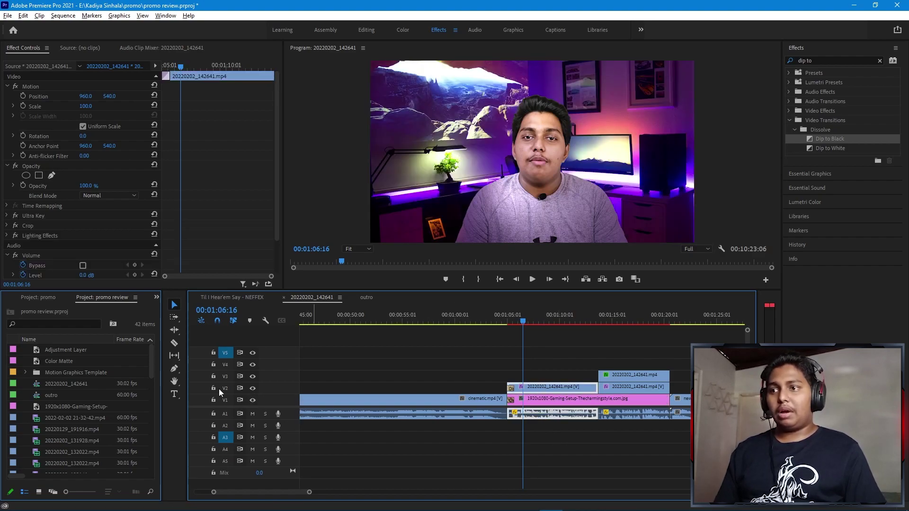
pyautogui.click(30, 236)
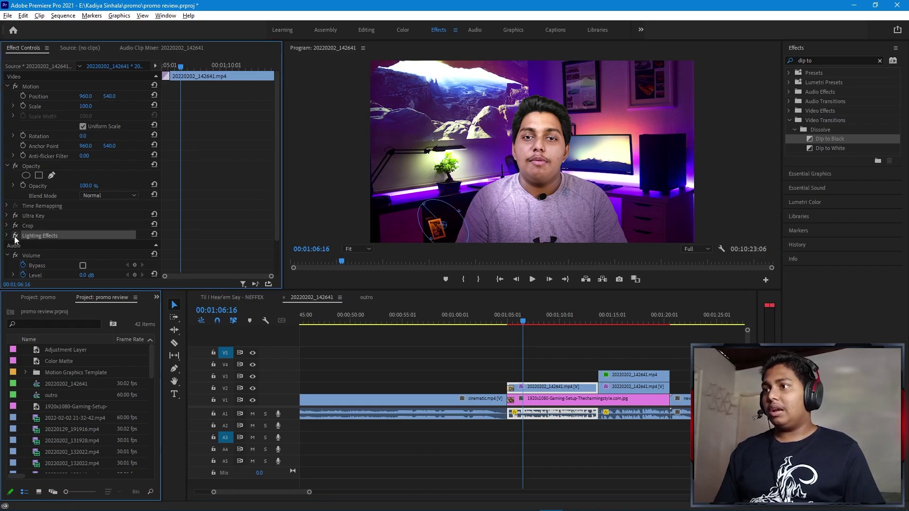
pyautogui.click(16, 236)
pyautogui.click(15, 237)
pyautogui.click(15, 236)
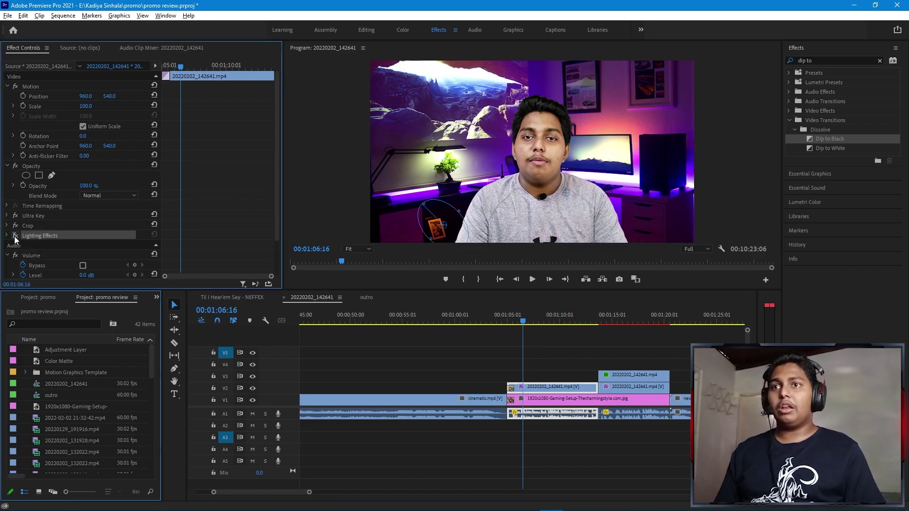
pyautogui.click(15, 237)
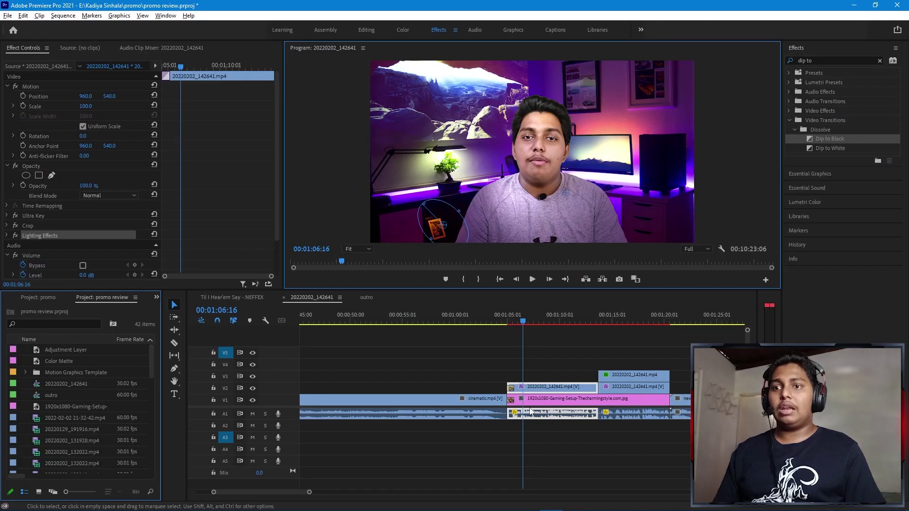
pyautogui.moveTo(521, 323); pyautogui.dragTo(565, 324)
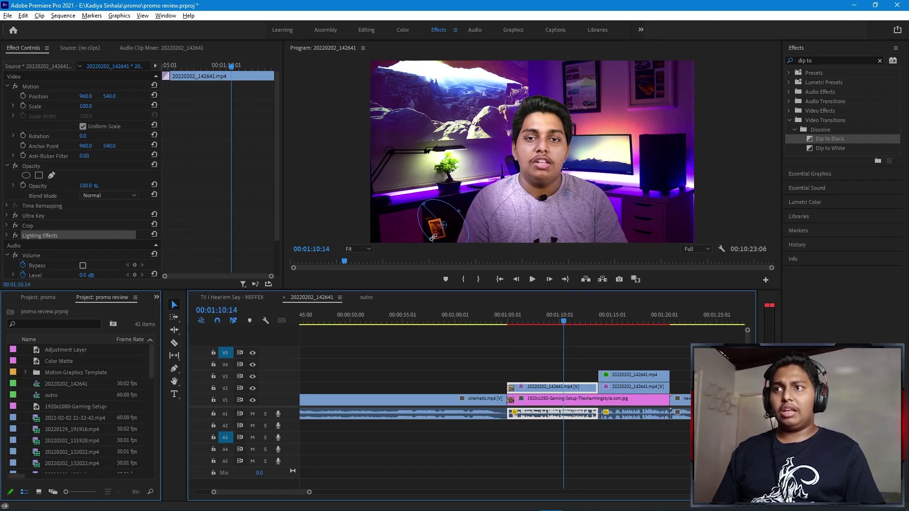
pyautogui.click(7, 235)
pyautogui.scroll(-1, 74, 235)
pyautogui.click(30, 227)
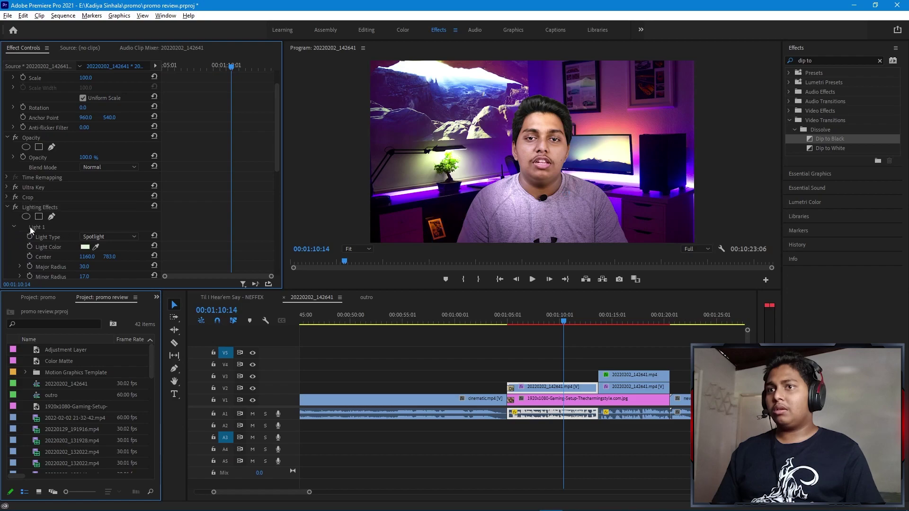
pyautogui.scroll(-1, 70, 231)
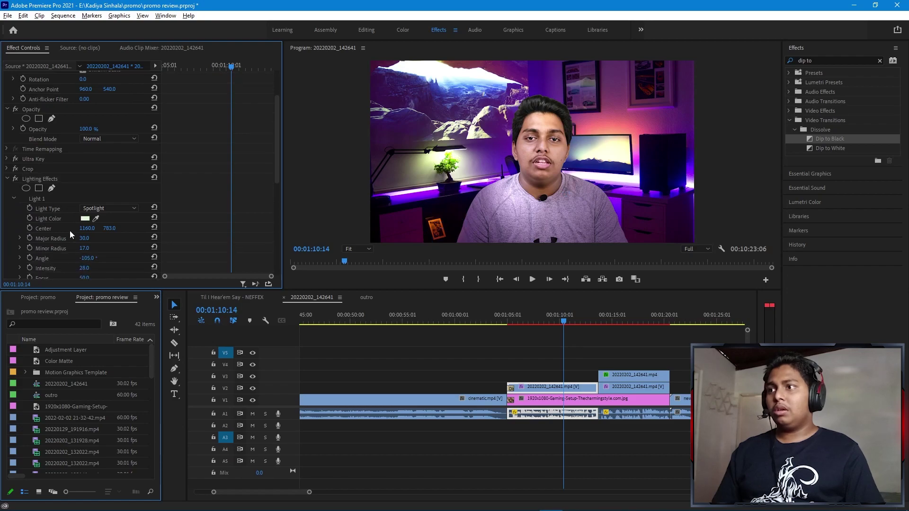
pyautogui.click(14, 199)
pyautogui.click(39, 201)
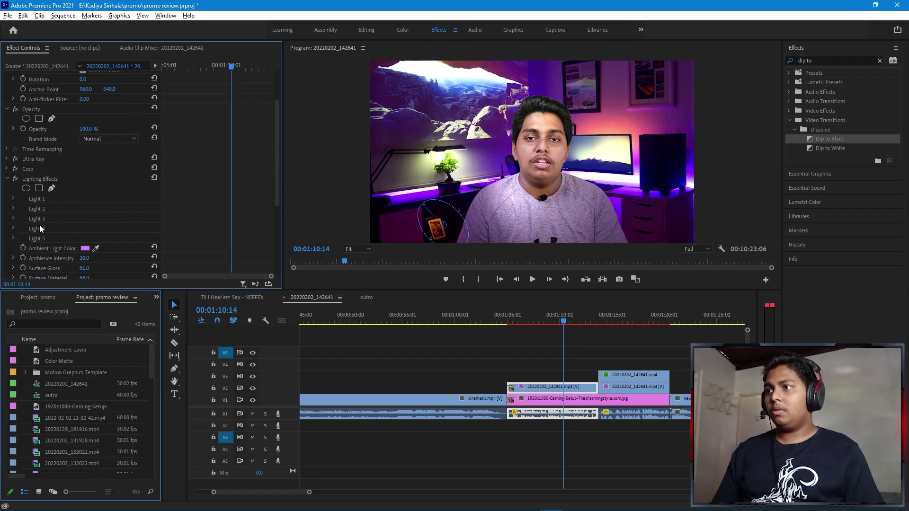
pyautogui.scroll(-1, 39, 225)
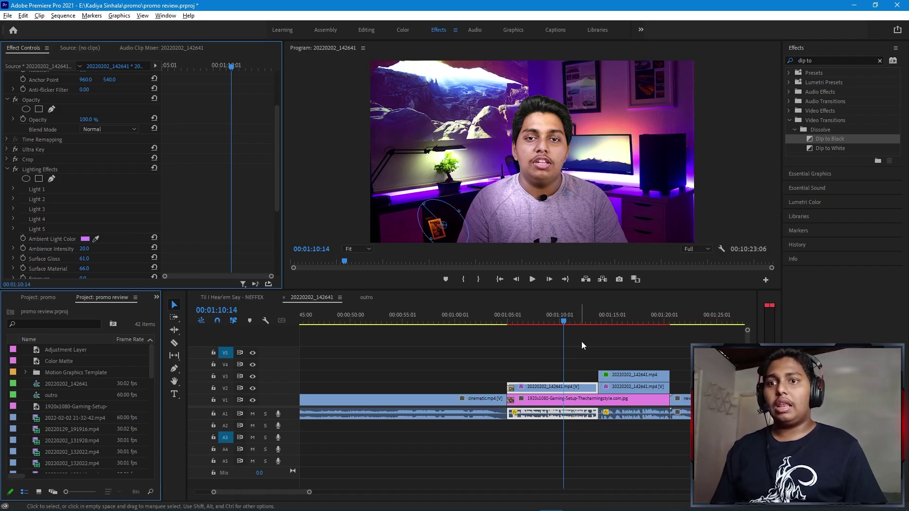
pyautogui.click(604, 321)
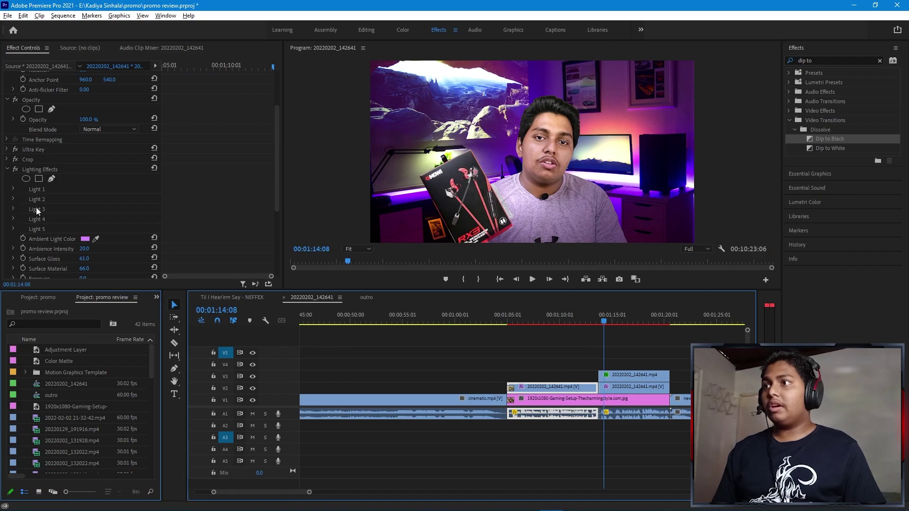
pyautogui.click(880, 61)
pyautogui.write('l')
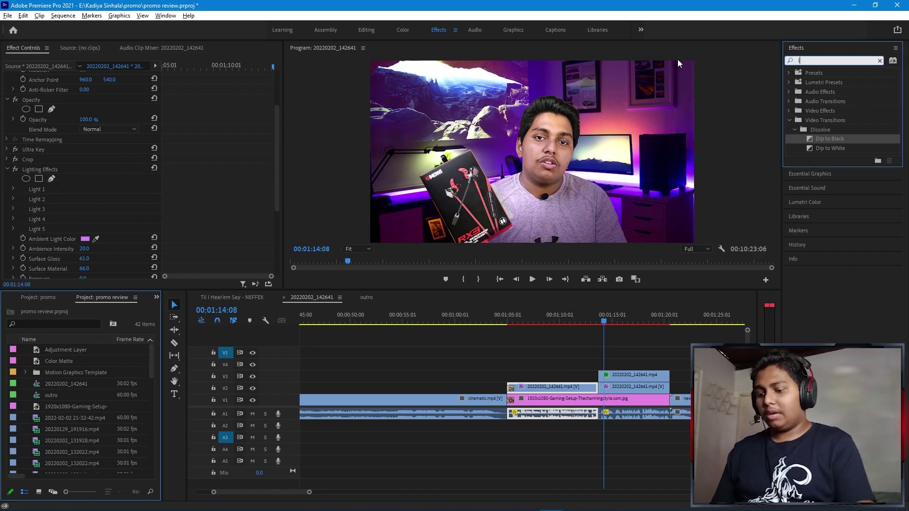
pyautogui.write('ight')
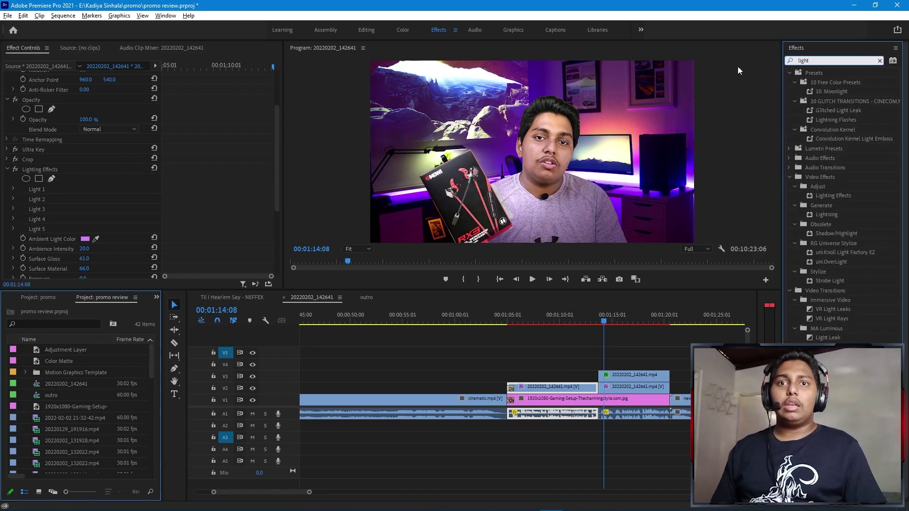
pyautogui.click(829, 194)
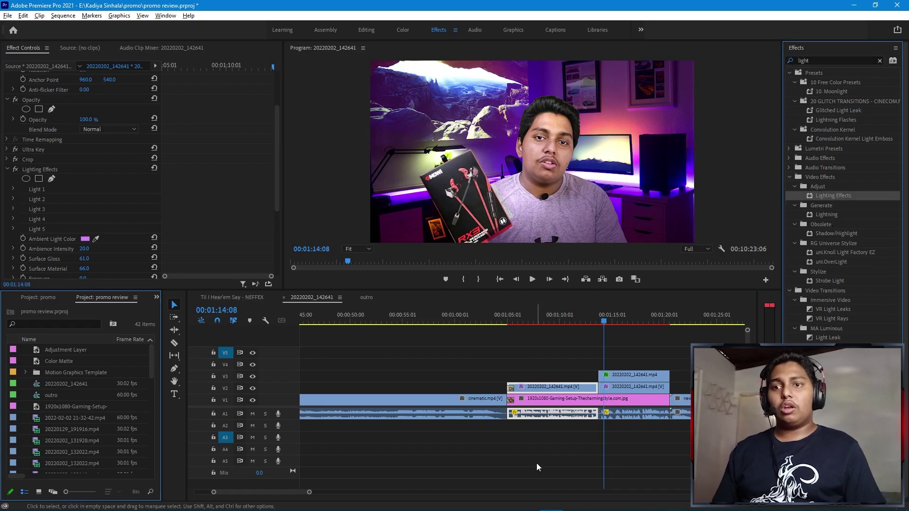
pyautogui.scroll(-3, 308, 492)
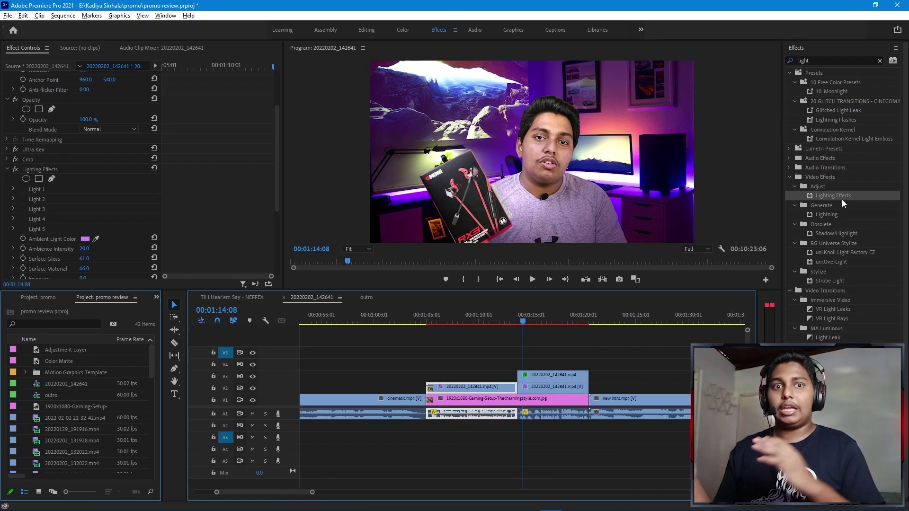
pyautogui.click(539, 377)
pyautogui.click(254, 374)
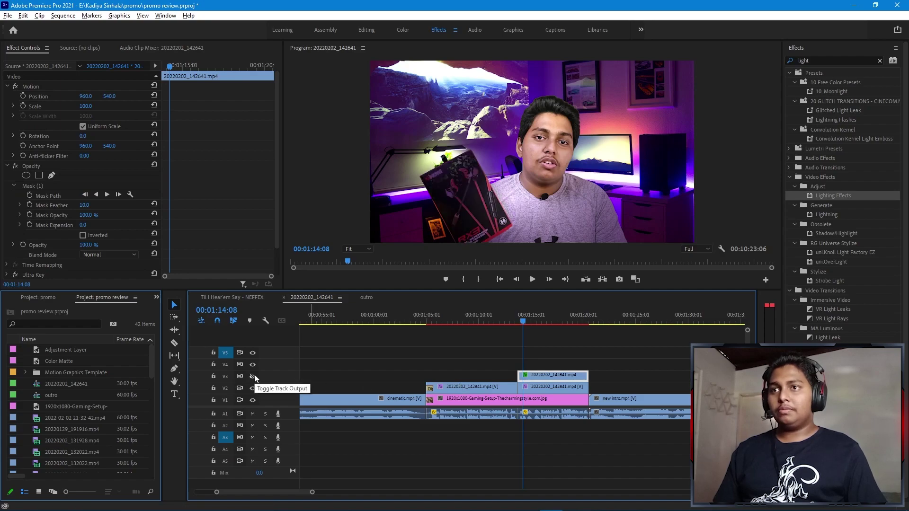
pyautogui.click(254, 374)
pyautogui.click(254, 374)
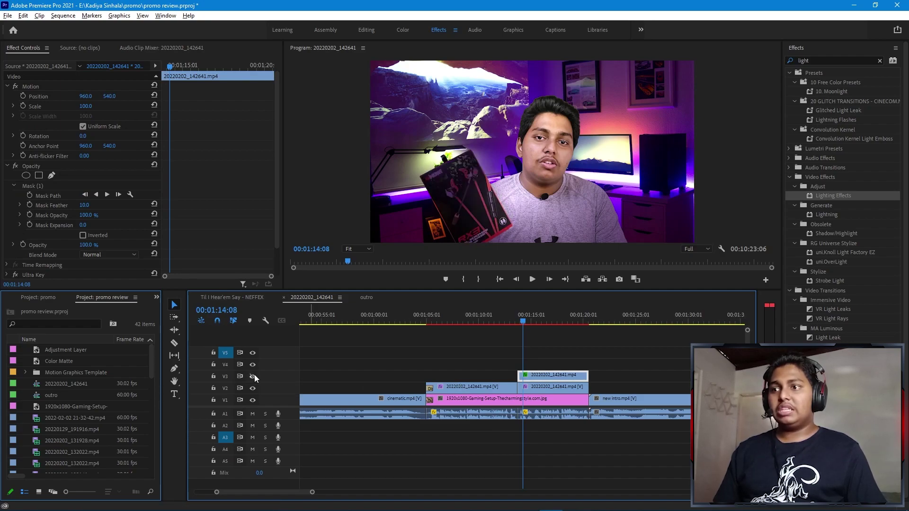
pyautogui.click(253, 377)
pyautogui.click(253, 388)
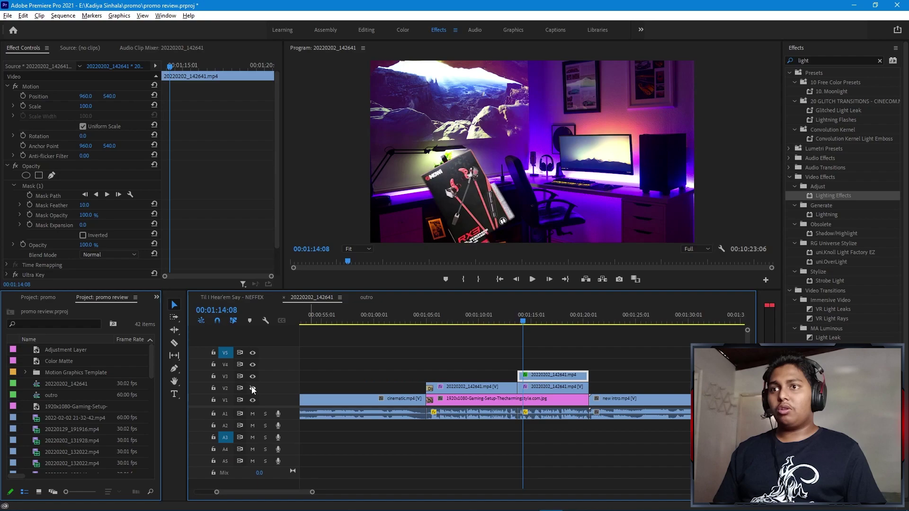
pyautogui.click(252, 389)
pyautogui.click(253, 388)
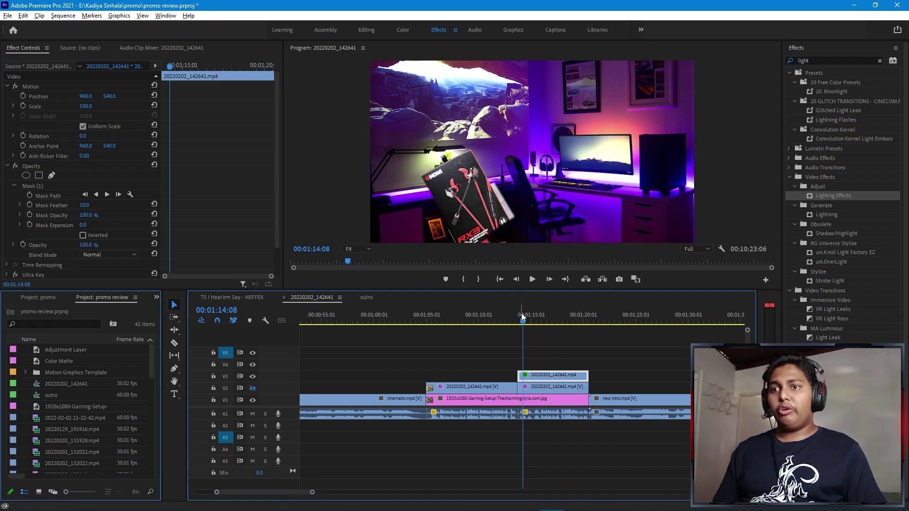
pyautogui.moveTo(522, 318)
pyautogui.mouseDown()
pyautogui.moveTo(557, 329)
pyautogui.moveTo(544, 327)
pyautogui.mouseUp()
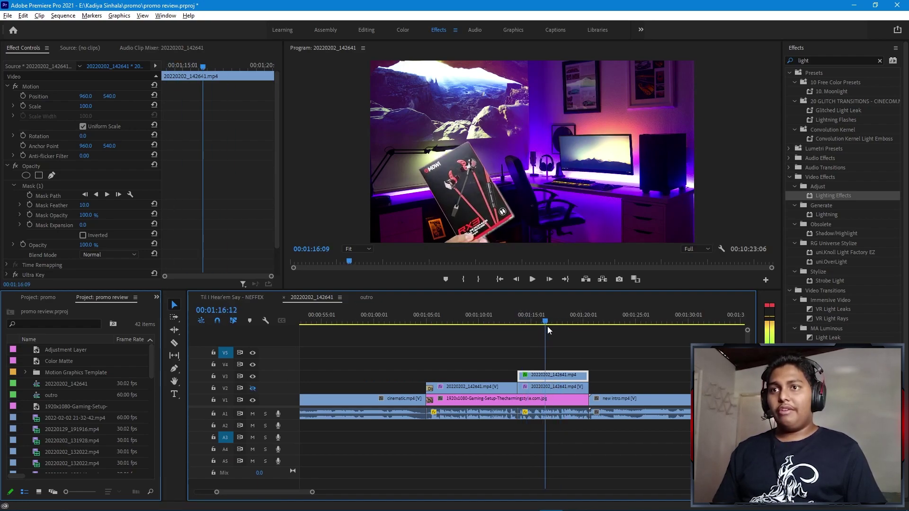
pyautogui.click(253, 388)
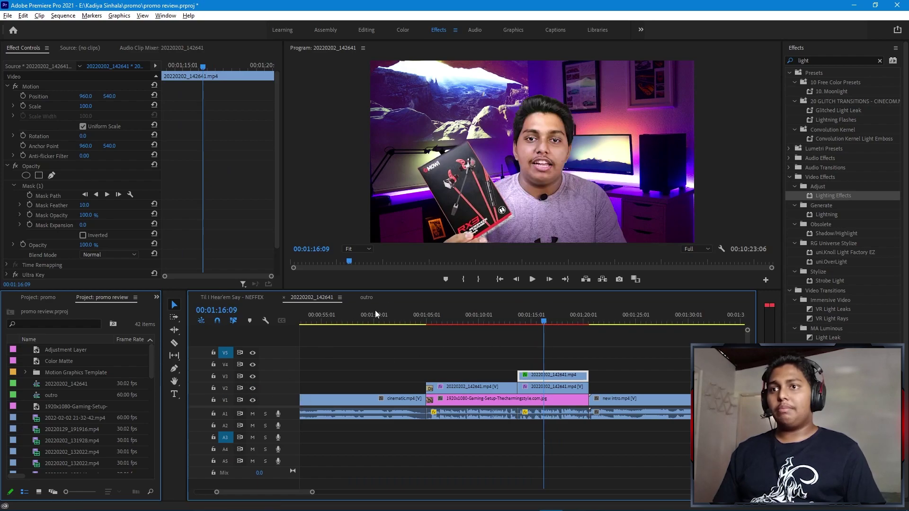
pyautogui.click(254, 377)
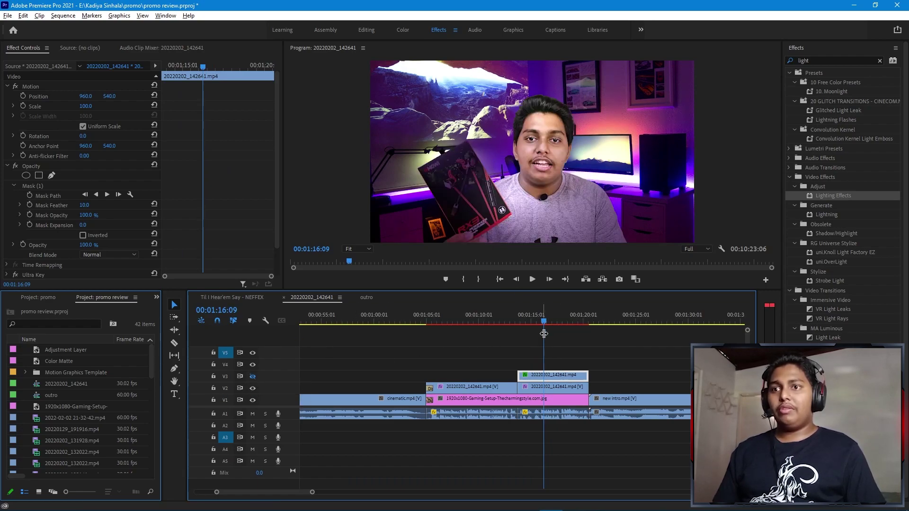
pyautogui.moveTo(525, 322); pyautogui.dragTo(560, 322)
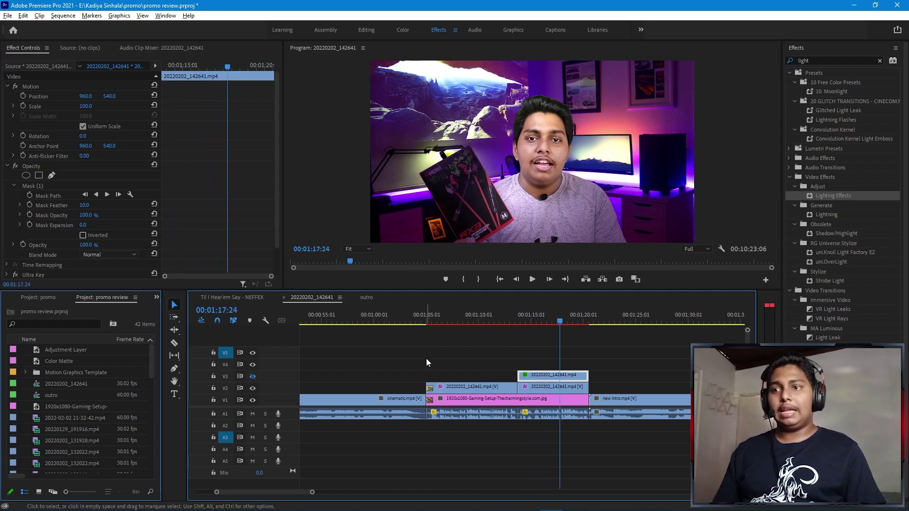
pyautogui.click(254, 377)
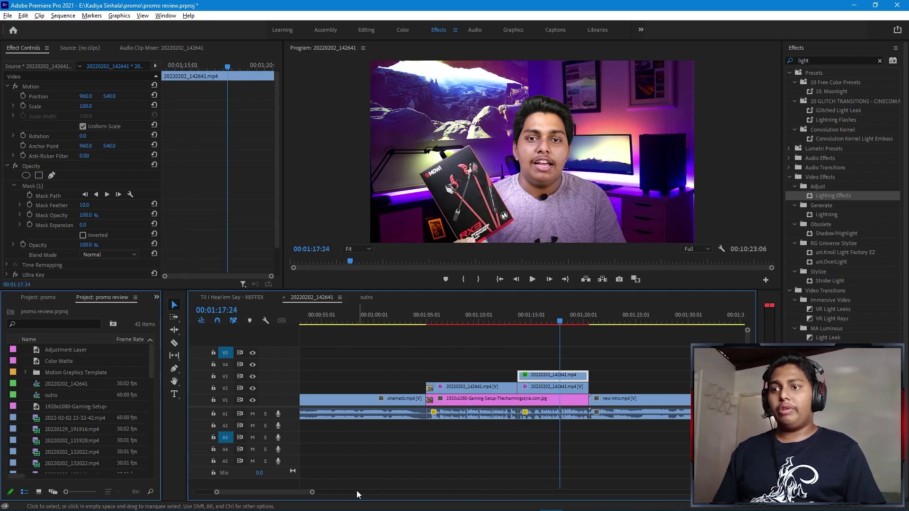
# Zoom the timeline and preview the cut from the logo reveal near 1:45
pyautogui.moveTo(312, 492)
pyautogui.mouseDown()
pyautogui.moveTo(586, 472)
pyautogui.moveTo(445, 473)
pyautogui.mouseUp()
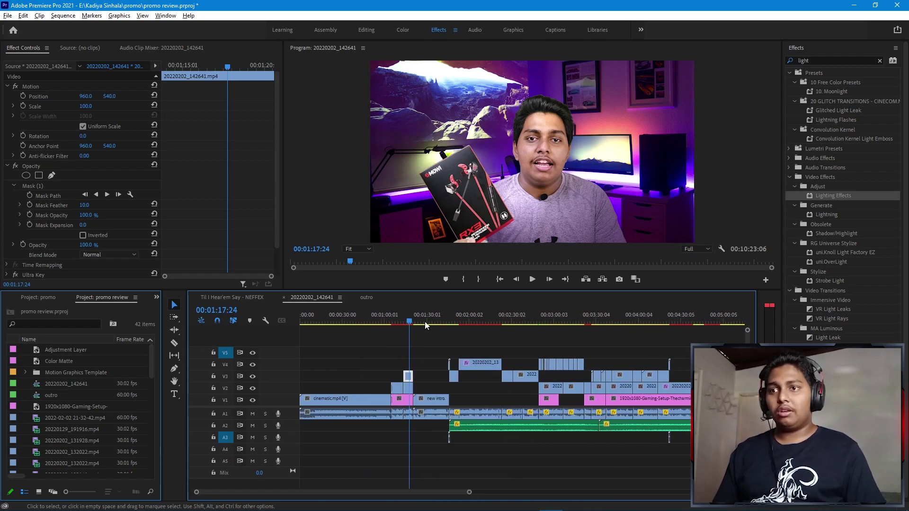
pyautogui.click(448, 321)
pyautogui.moveTo(451, 319); pyautogui.dragTo(451, 322)
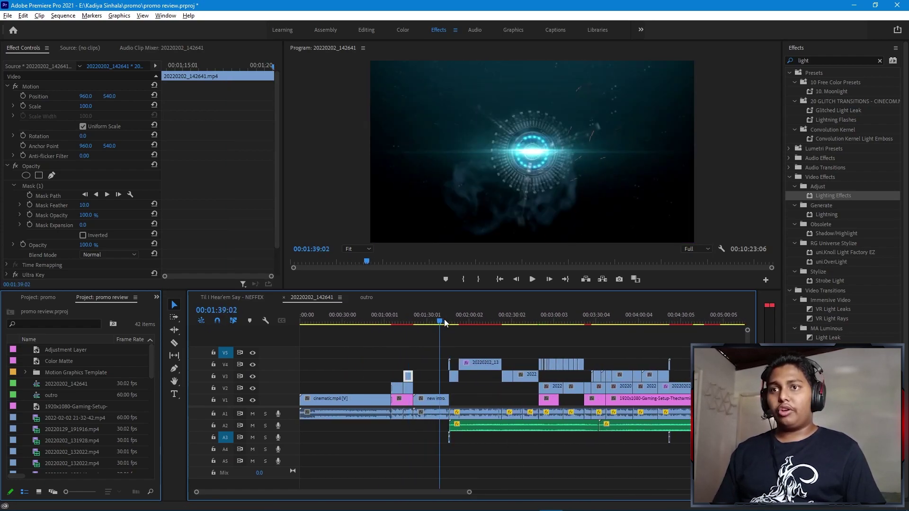
pyautogui.click(451, 319)
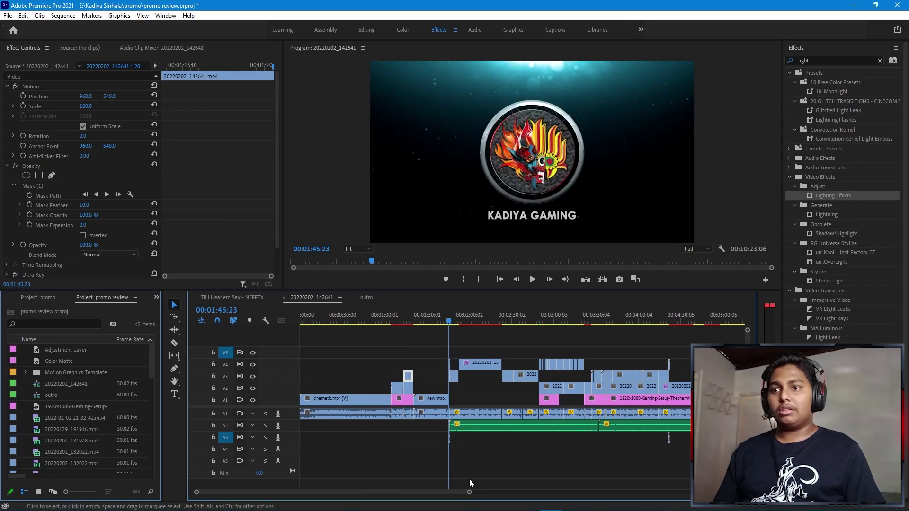
pyautogui.moveTo(470, 492); pyautogui.dragTo(323, 492)
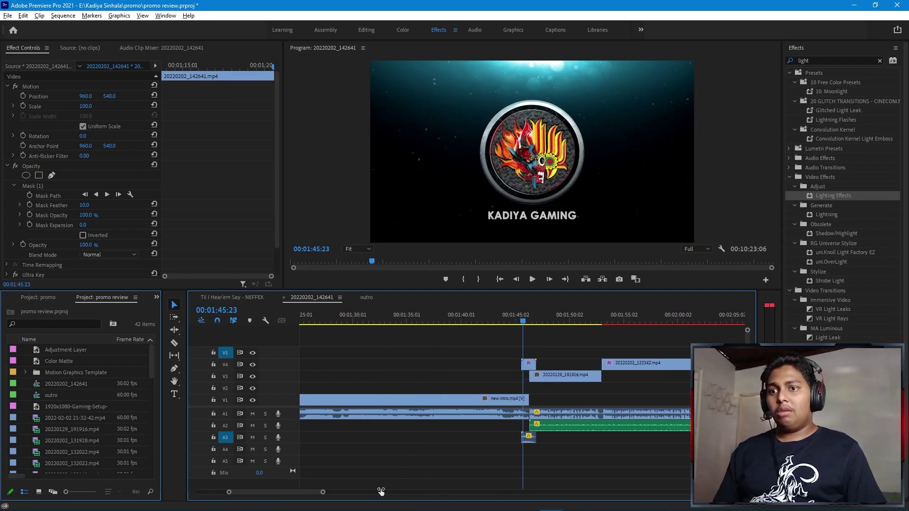
# Toggle the V4 glitch clip's Ultra Key off and on, play it, then mute A1 and A2
pyautogui.click(529, 364)
pyautogui.press('space')
pyautogui.press('space')
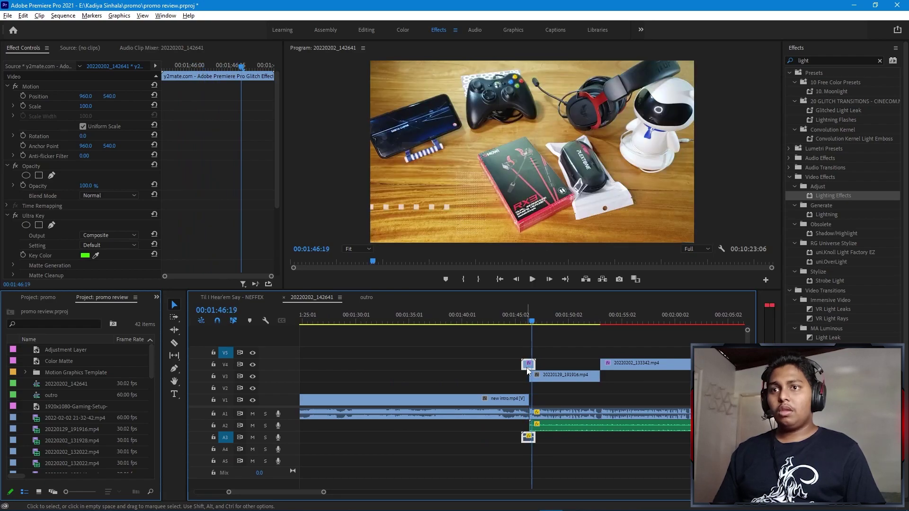
pyautogui.click(11, 215)
pyautogui.click(16, 216)
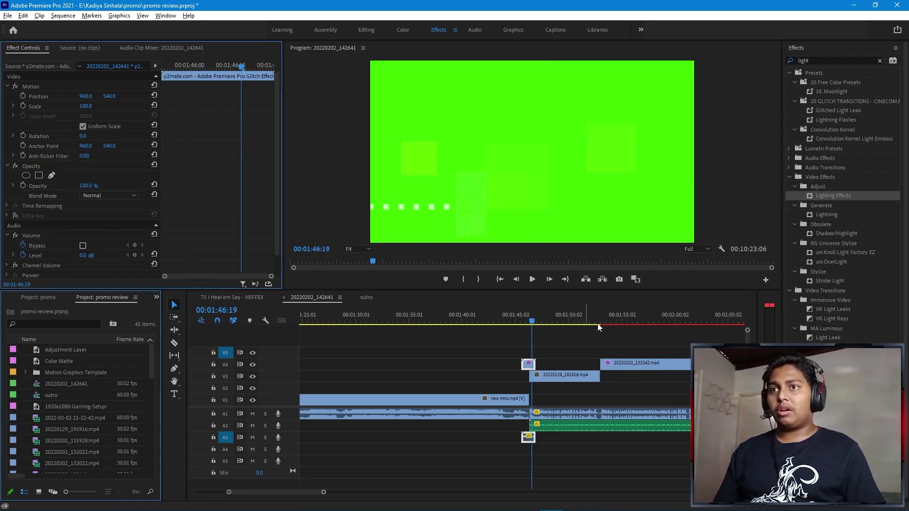
pyautogui.moveTo(523, 321); pyautogui.dragTo(530, 323)
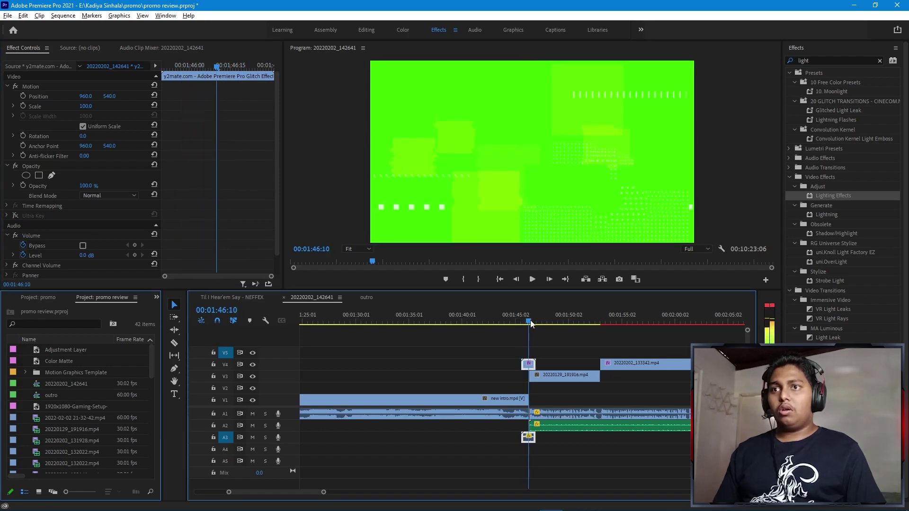
pyautogui.click(15, 216)
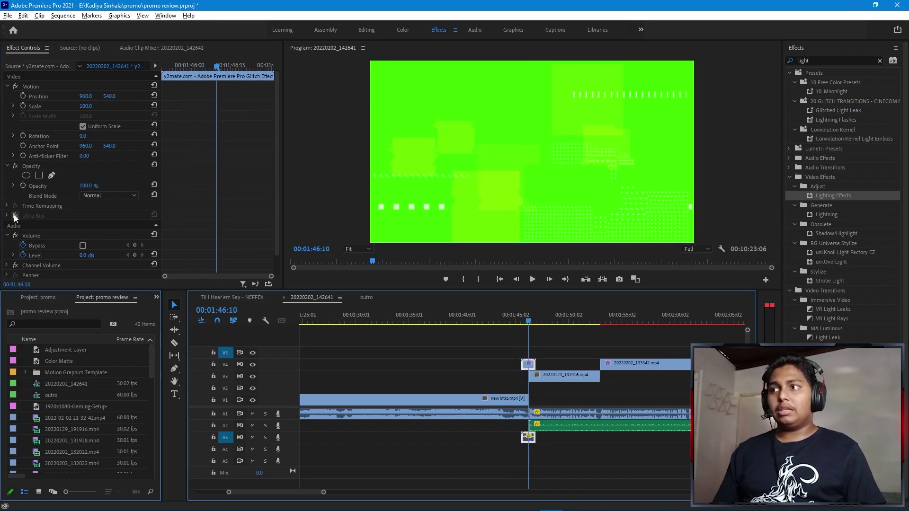
pyautogui.press('space')
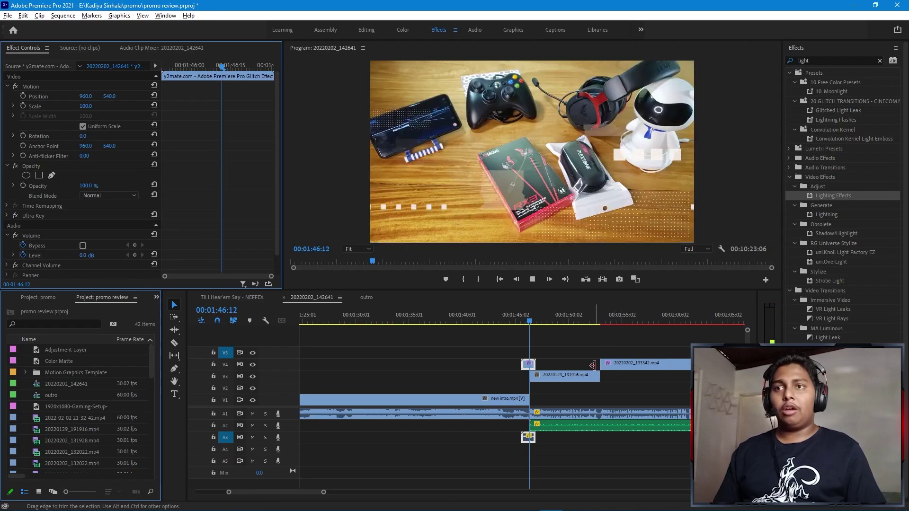
pyautogui.click(252, 416)
pyautogui.click(252, 425)
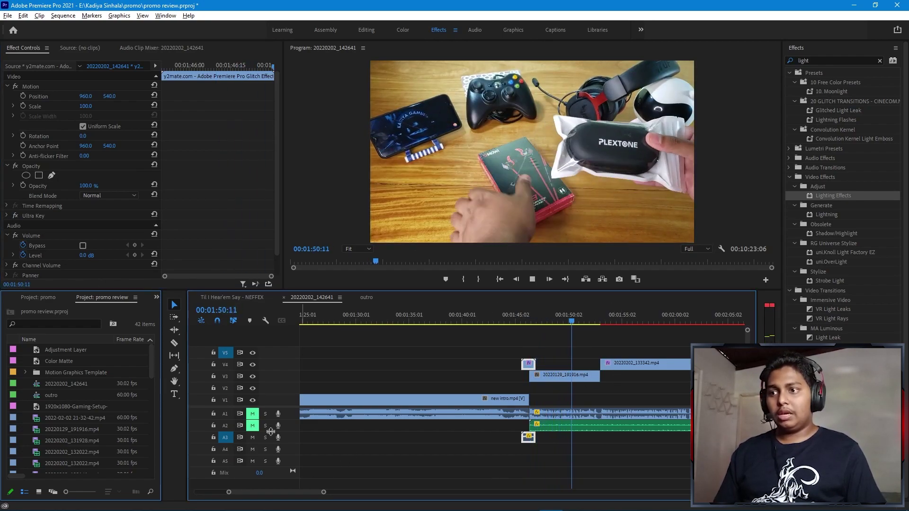
# Zoom out and scrub the ruler to 00:07:26:10, the RS 300 price callout shot
pyautogui.moveTo(324, 492); pyautogui.dragTo(467, 486)
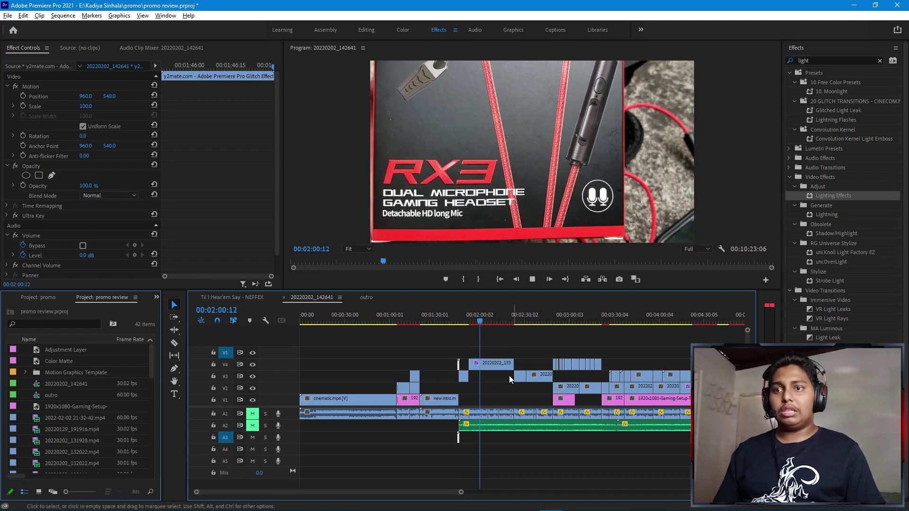
pyautogui.moveTo(467, 326); pyautogui.dragTo(633, 320)
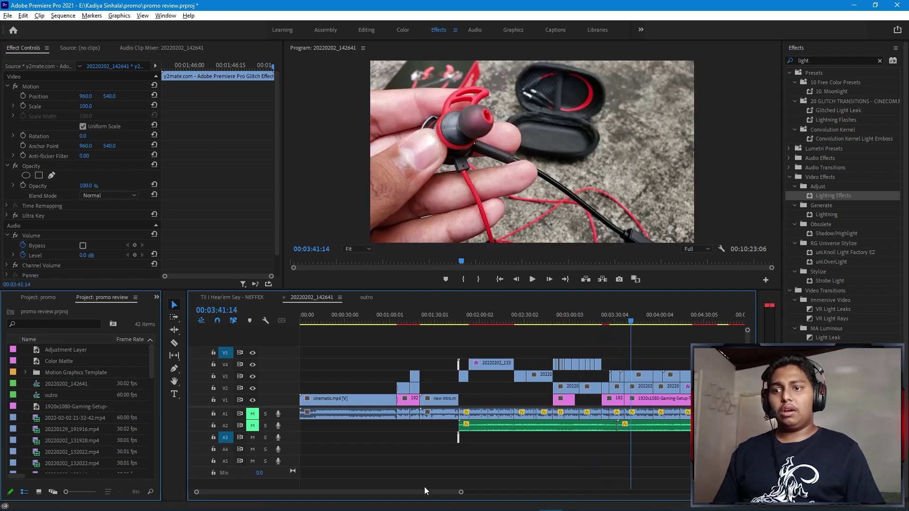
pyautogui.scroll(-5, 465, 490)
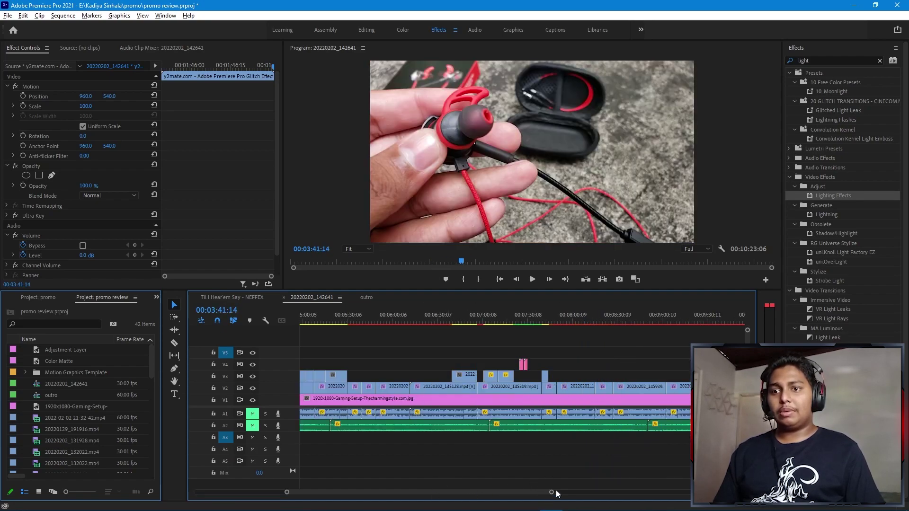
pyautogui.scroll(4, 552, 491)
pyautogui.click(695, 315)
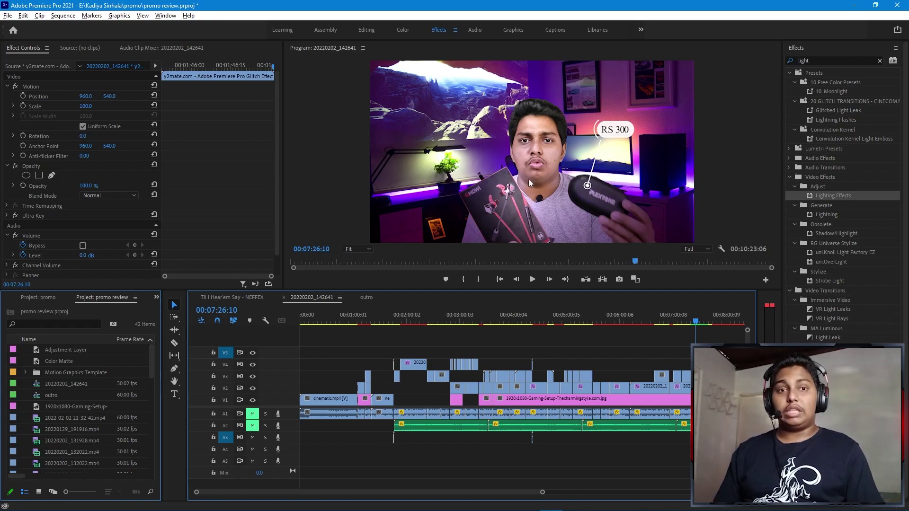
# Preview the price callout shot, then scrub back to 7:24:01 before it
pyautogui.scroll(3, 543, 493)
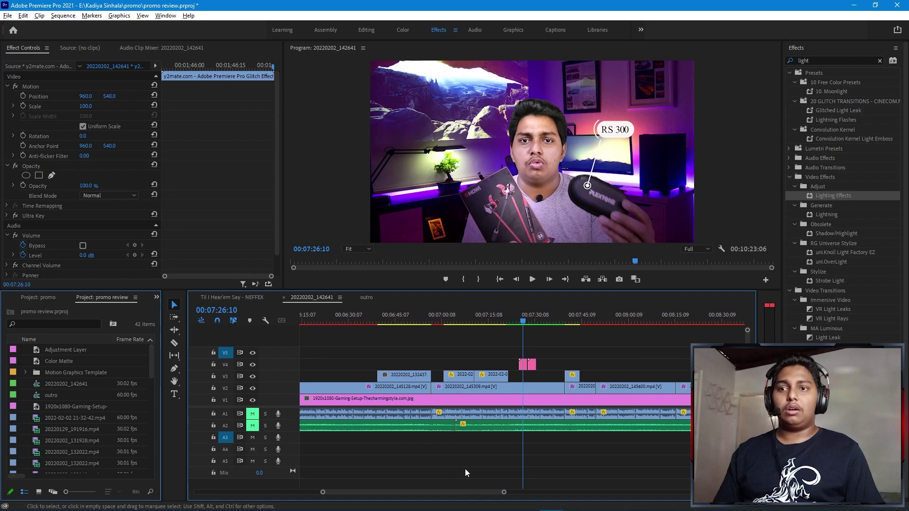
pyautogui.moveTo(524, 321); pyautogui.dragTo(534, 322)
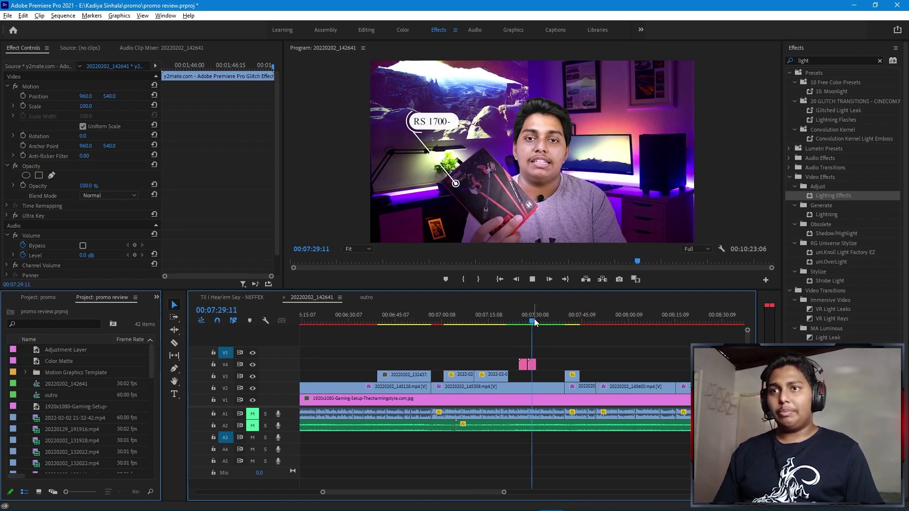
pyautogui.press('space')
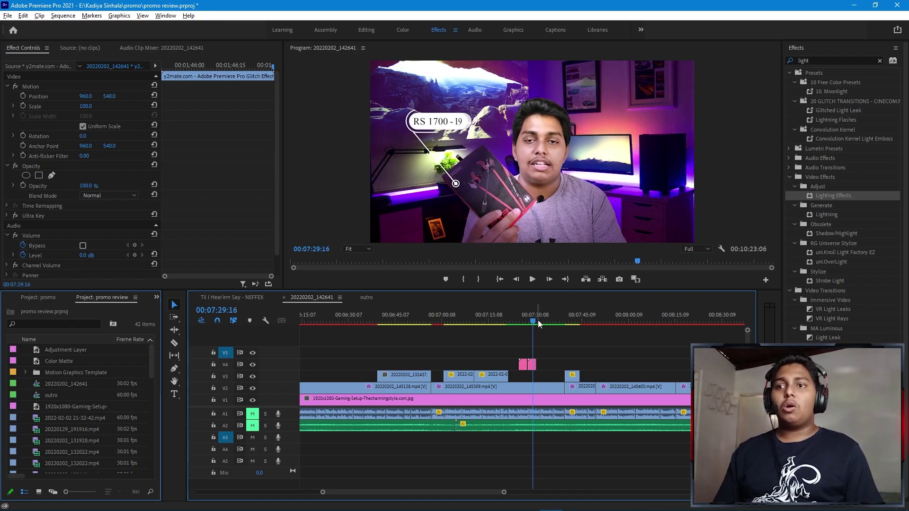
pyautogui.moveTo(538, 320)
pyautogui.mouseDown()
pyautogui.moveTo(524, 323)
pyautogui.moveTo(531, 323)
pyautogui.mouseUp()
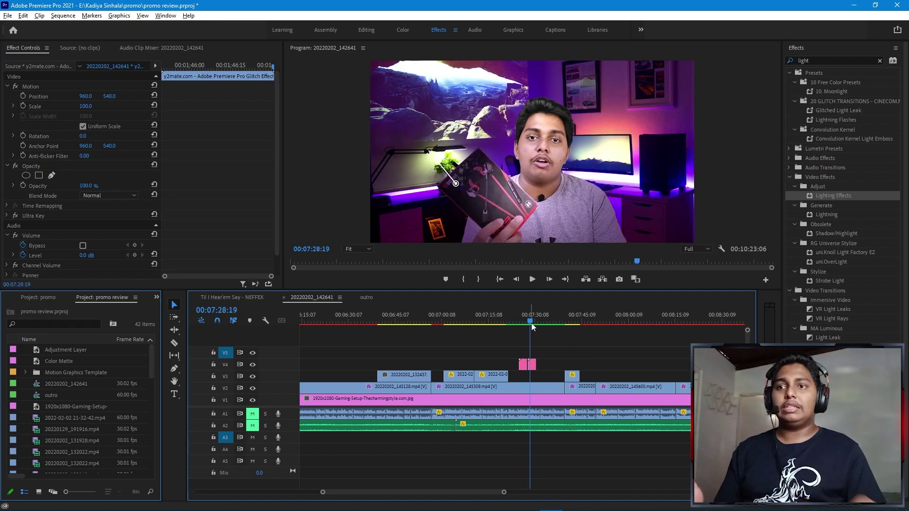
pyautogui.moveTo(532, 323); pyautogui.dragTo(523, 324)
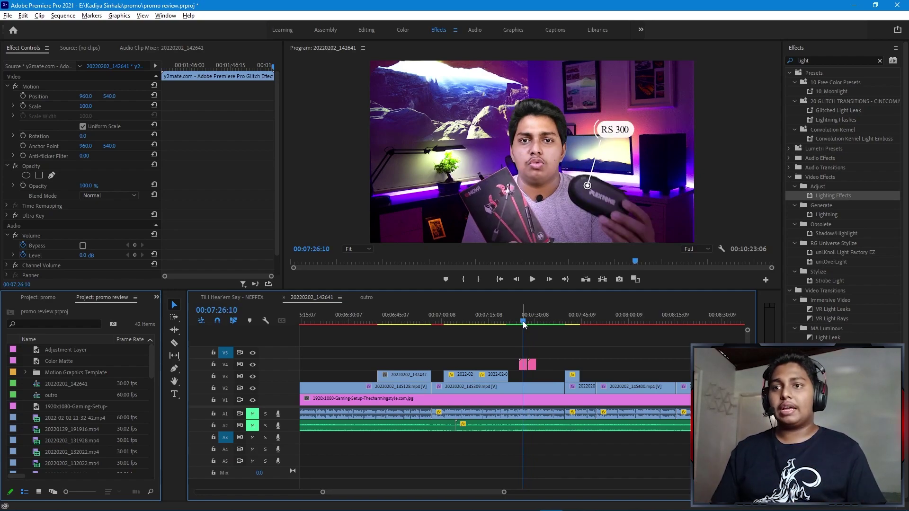
pyautogui.moveTo(523, 324); pyautogui.dragTo(516, 320)
# Mark an In point at 7:24:01 and Out at 7:34:08, then play the range
pyautogui.press('i')
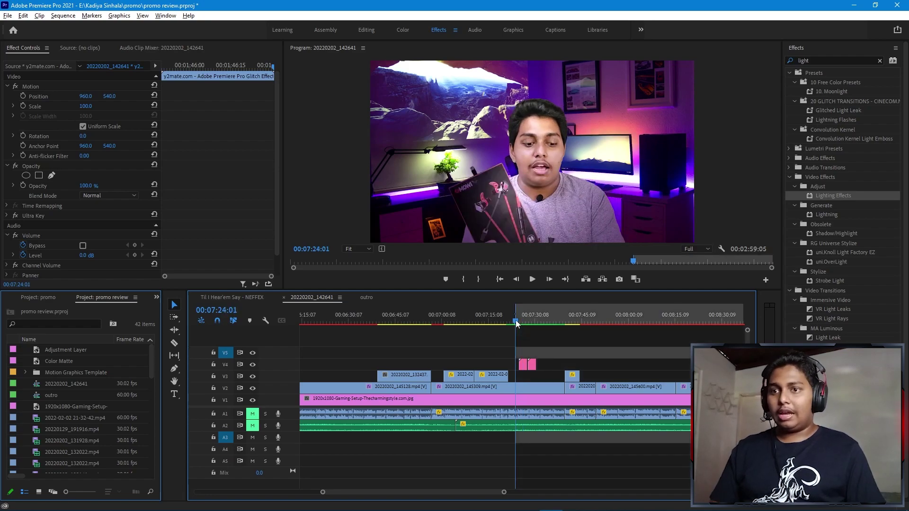
pyautogui.click(547, 321)
pyautogui.press('o')
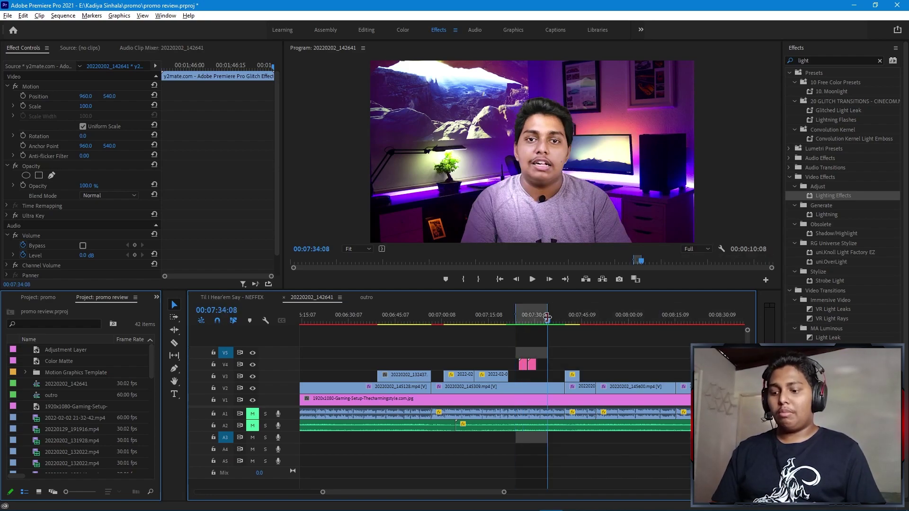
pyautogui.hotkey('ctrl', 'shift', 'space')
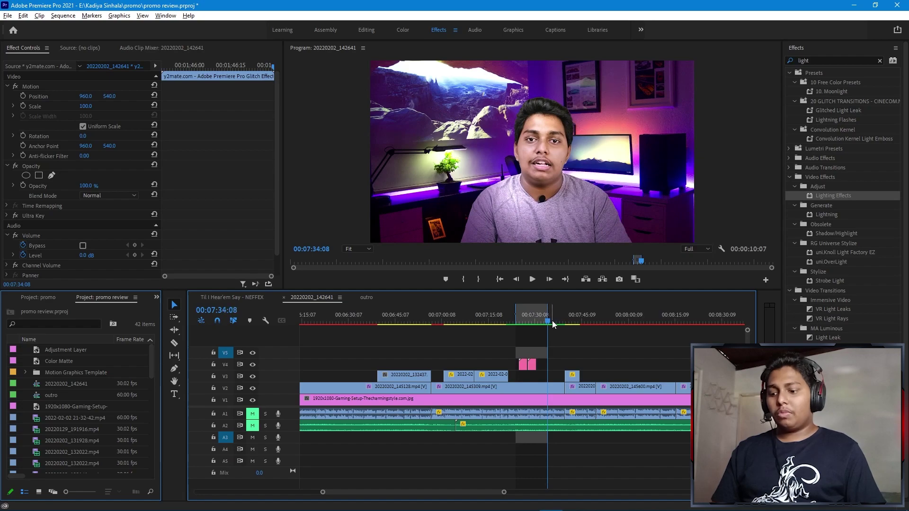
# Re-mark the range starting at 00:07:49:06 and return the playhead to 00:07:59:03
pyautogui.click(595, 316)
pyautogui.press('i')
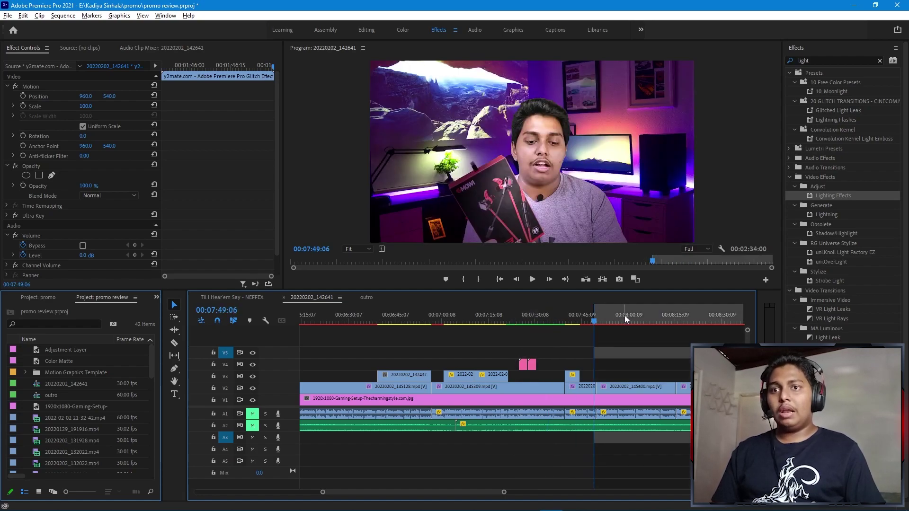
pyautogui.press('o')
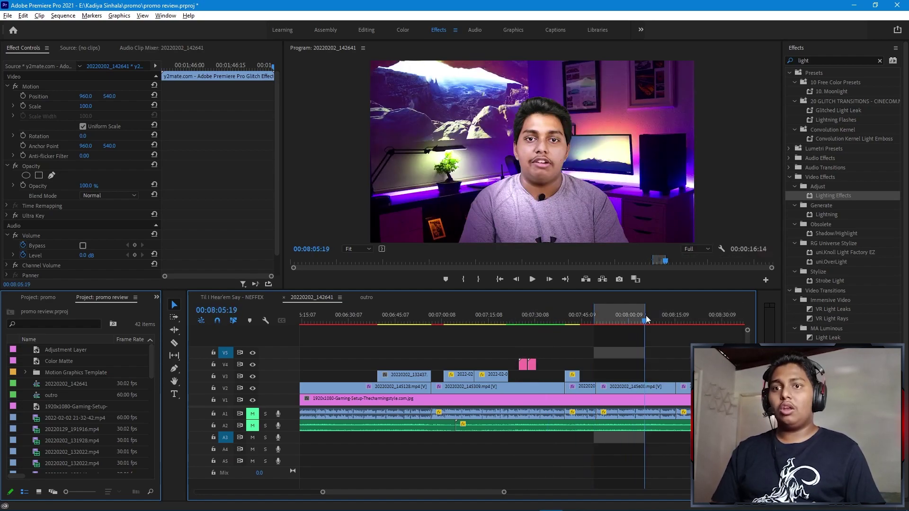
pyautogui.click(625, 317)
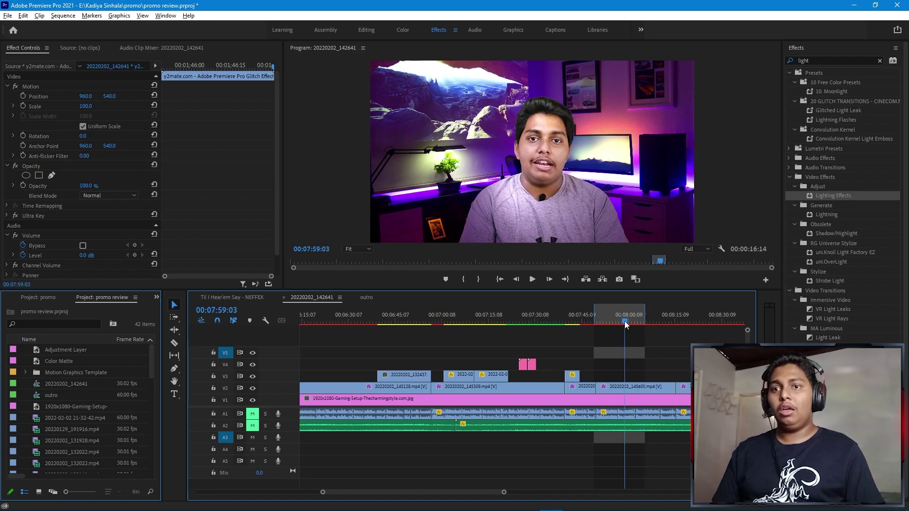
# Render In to Out previews from the Sequence menu and play the rendered 00:00:16:14 range
pyautogui.click(63, 16)
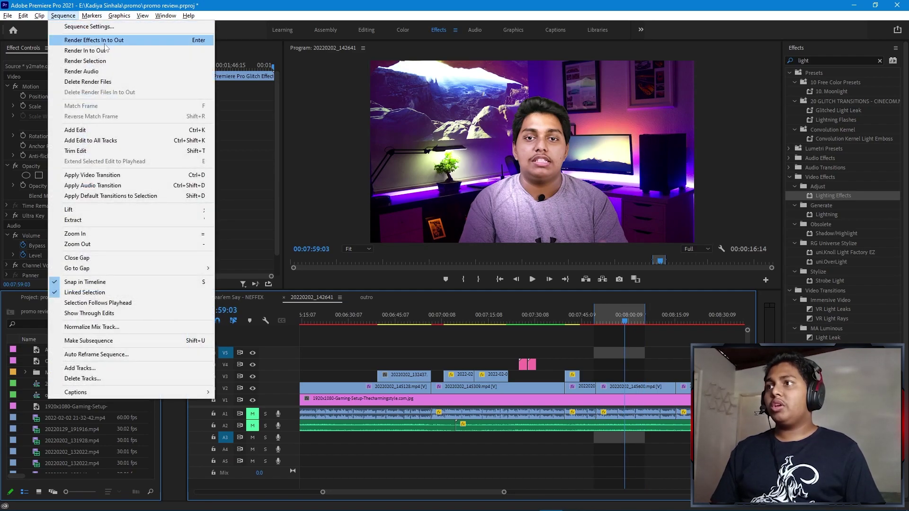
pyautogui.click(102, 53)
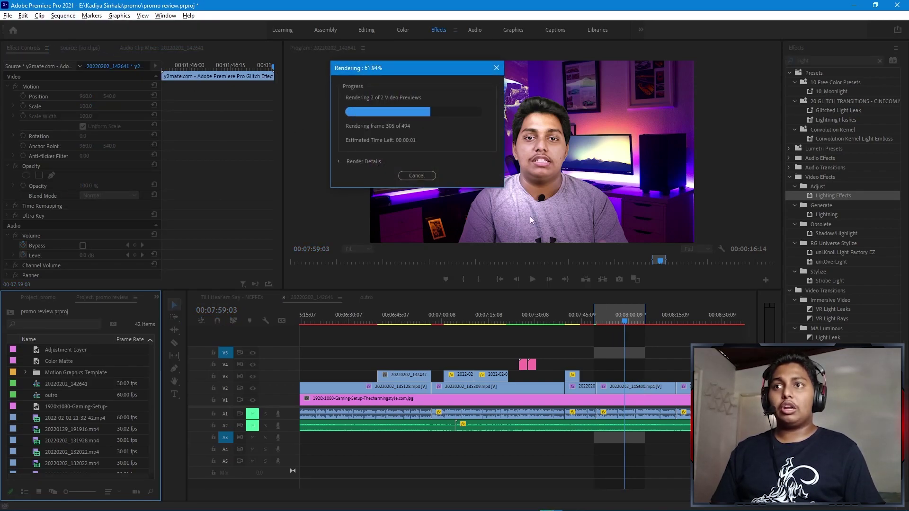
pyautogui.moveTo(439, 72); pyautogui.dragTo(518, 278)
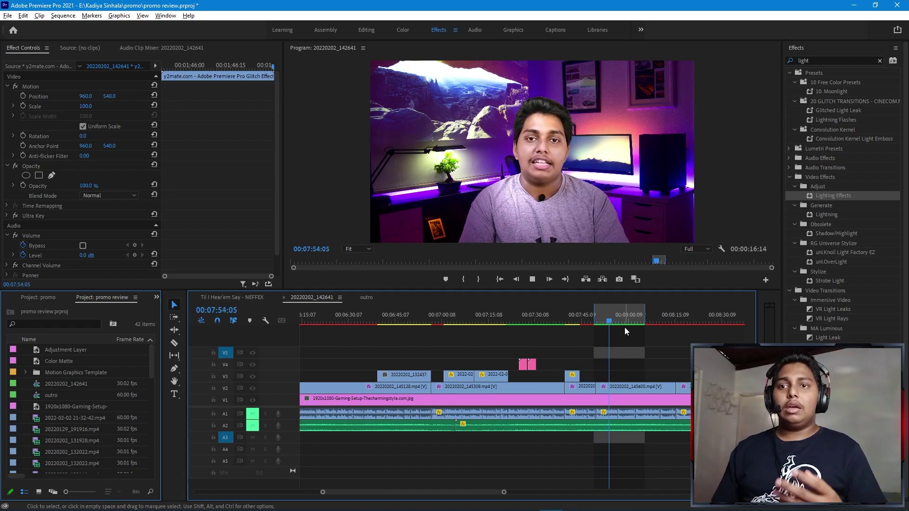
pyautogui.press('space')
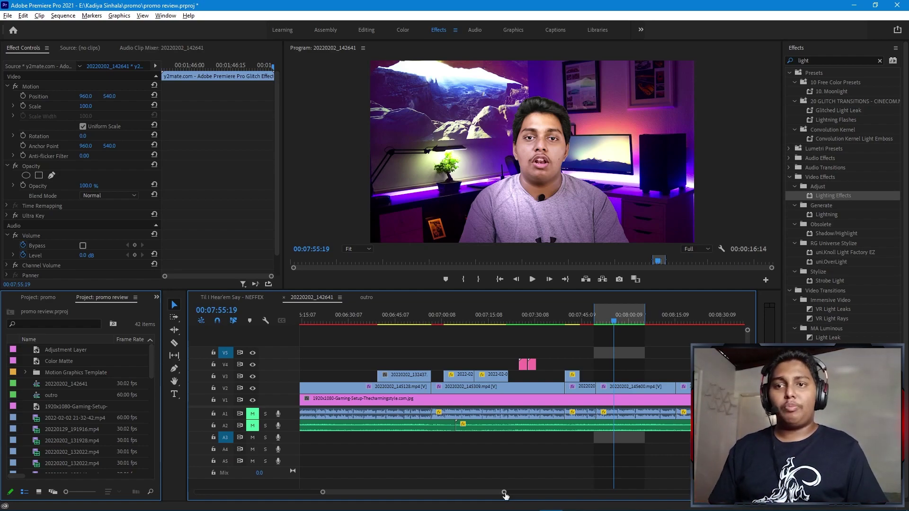
# Return to around 00:07:26 and clear the In and Out marks from the time ruler
pyautogui.moveTo(505, 493); pyautogui.dragTo(584, 480)
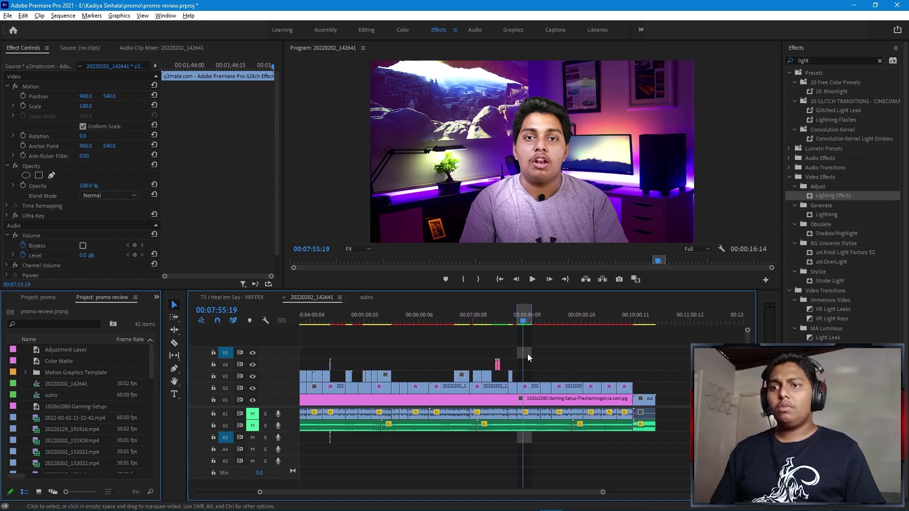
pyautogui.click(495, 321)
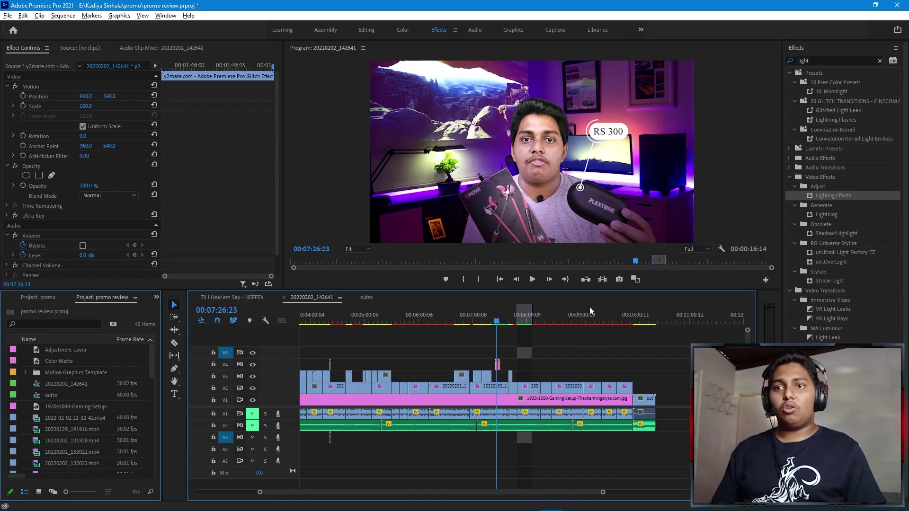
pyautogui.rightClick(524, 312)
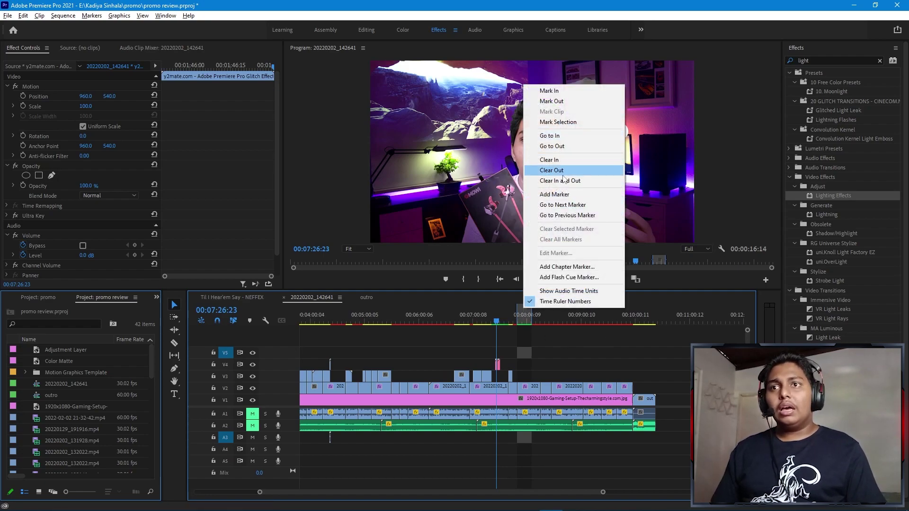
pyautogui.click(568, 181)
# Play from 00:09:54:07 into the Thanks for Watching outro, then zoom the timeline fully out
pyautogui.click(612, 316)
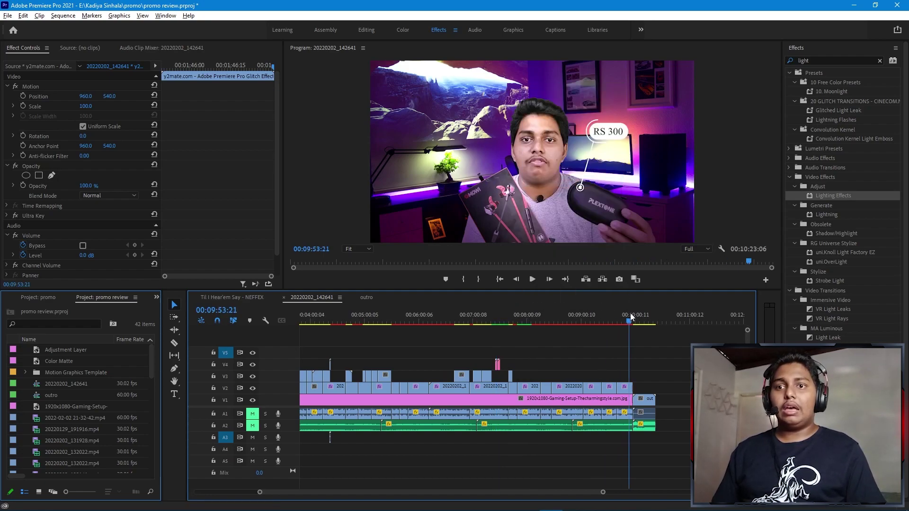
pyautogui.click(632, 315)
pyautogui.press('=')
pyautogui.press('=')
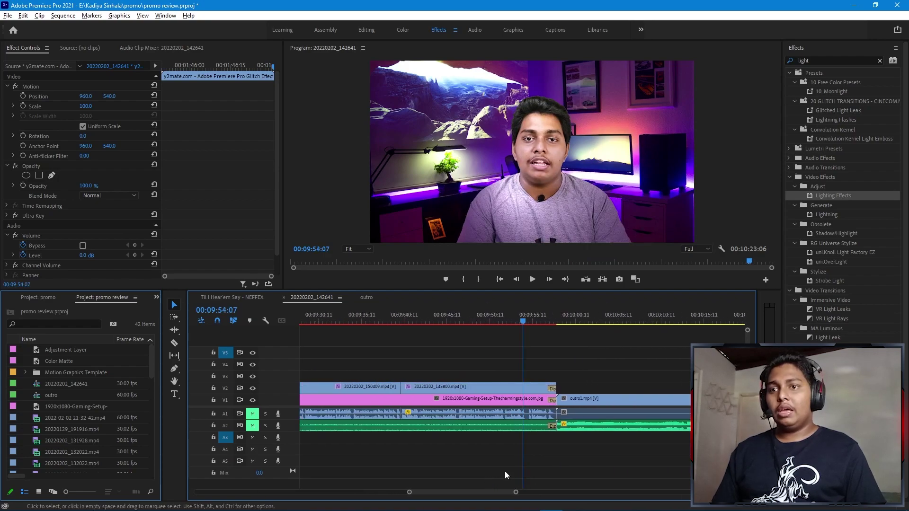
pyautogui.press('space')
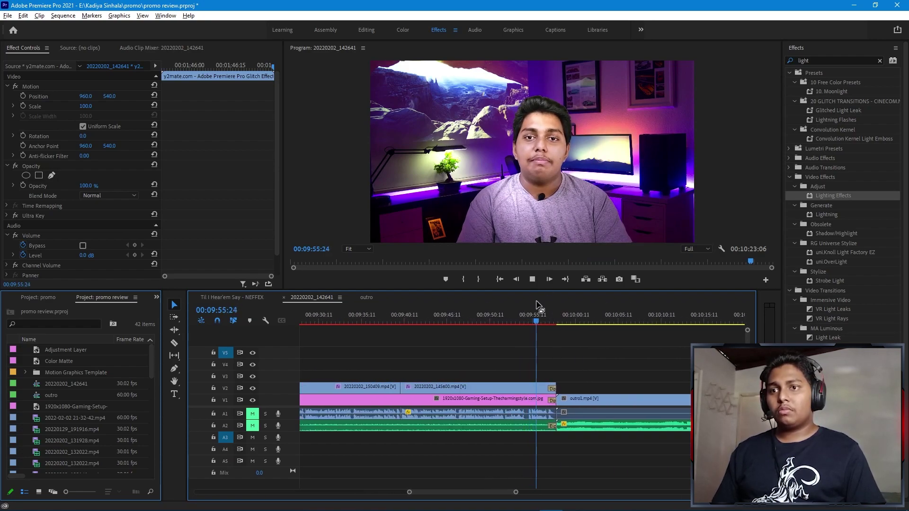
pyautogui.moveTo(540, 322); pyautogui.dragTo(592, 323)
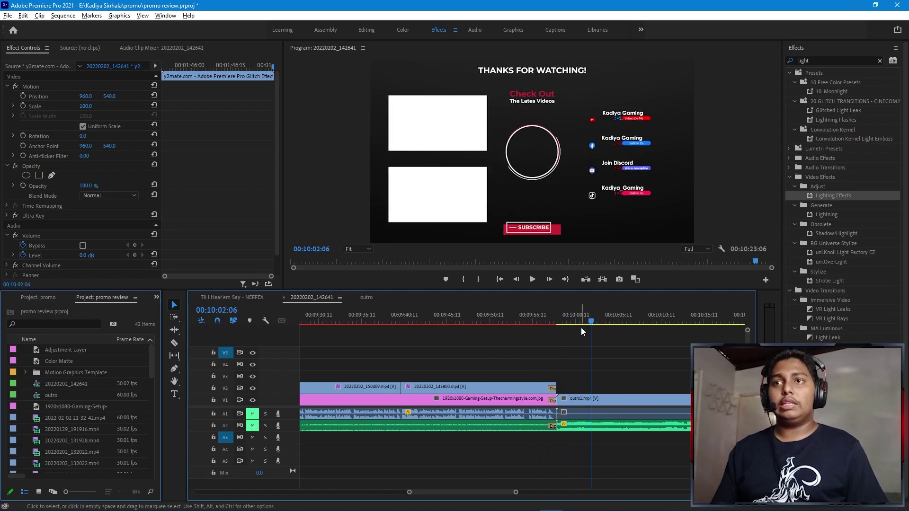
pyautogui.moveTo(516, 493); pyautogui.dragTo(746, 493)
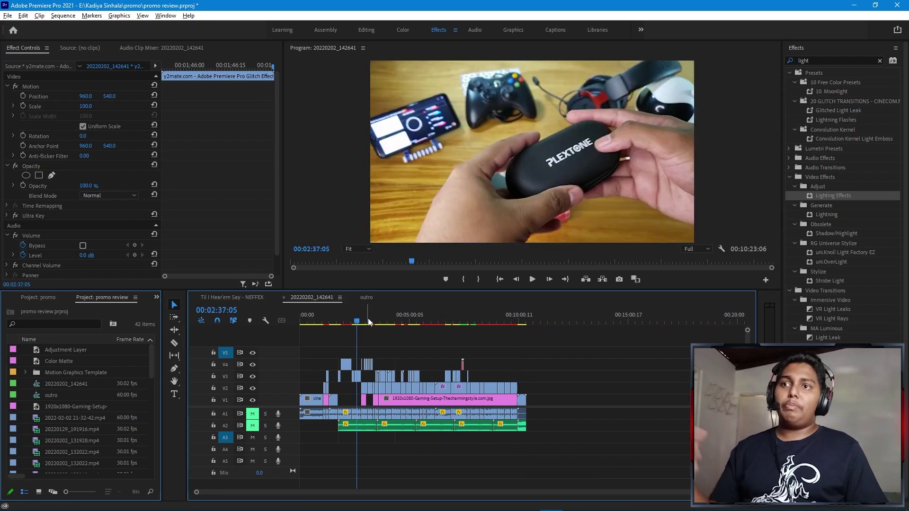
# Quit Premiere without saving either project and open thumbnail.psd in Photoshop
pyautogui.click(902, 6)
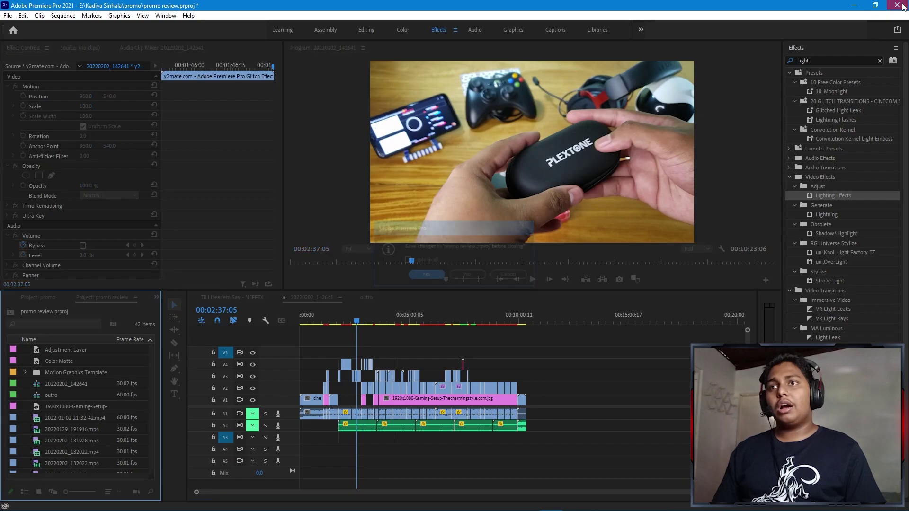
pyautogui.click(459, 277)
pyautogui.click(458, 278)
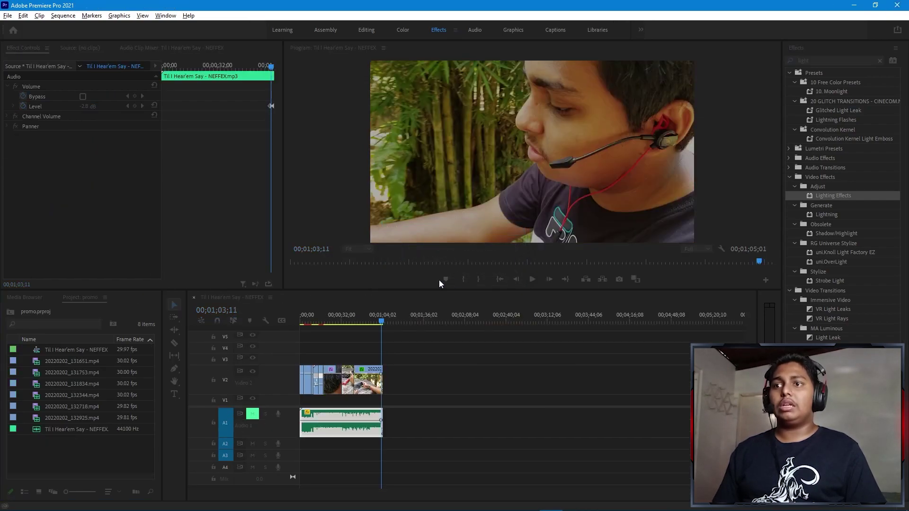
pyautogui.doubleClick(280, 201)
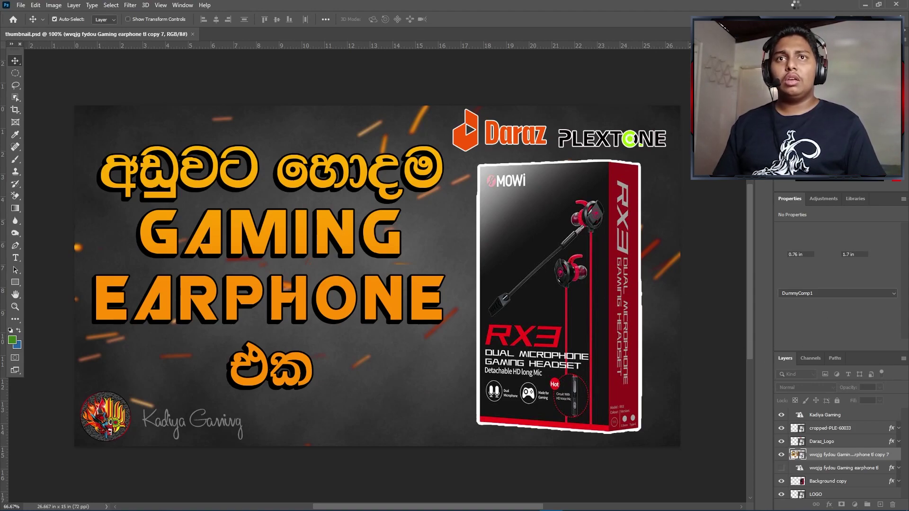
pyautogui.click(824, 415)
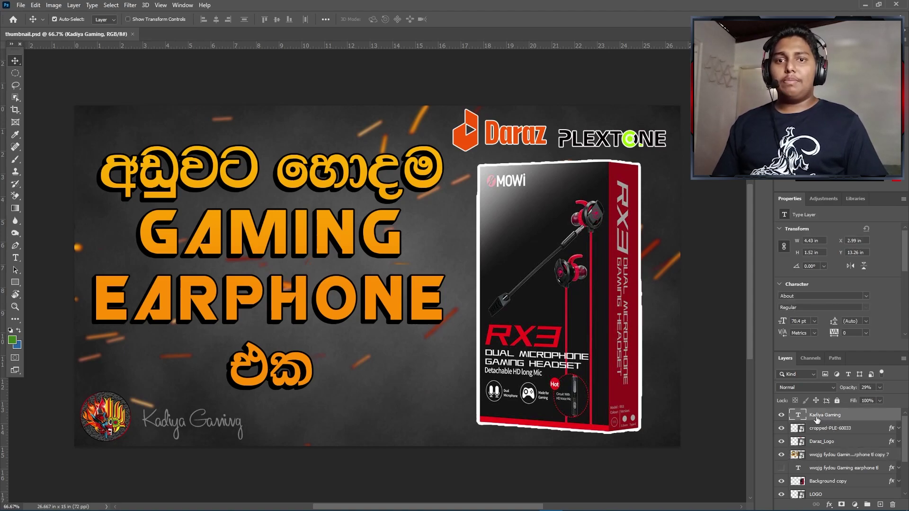
pyautogui.click(782, 415)
pyautogui.click(782, 416)
pyautogui.click(782, 416)
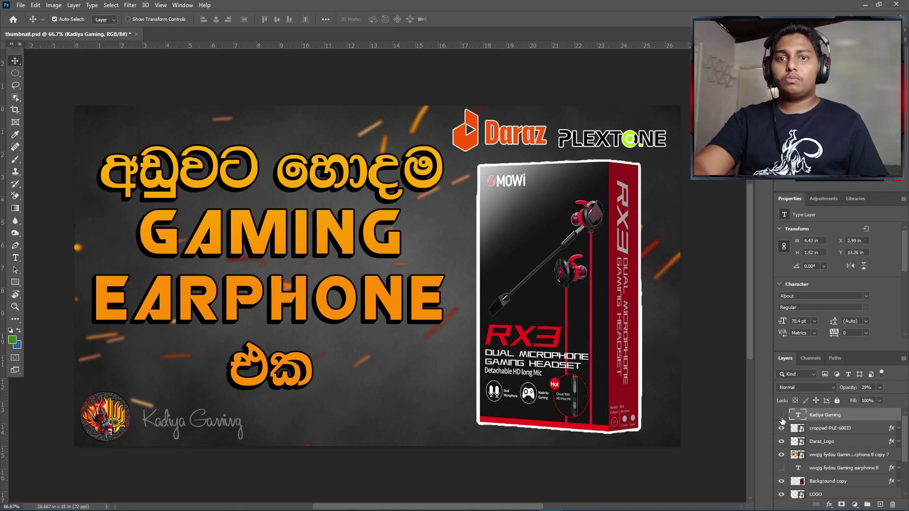
pyautogui.click(782, 415)
pyautogui.click(782, 415)
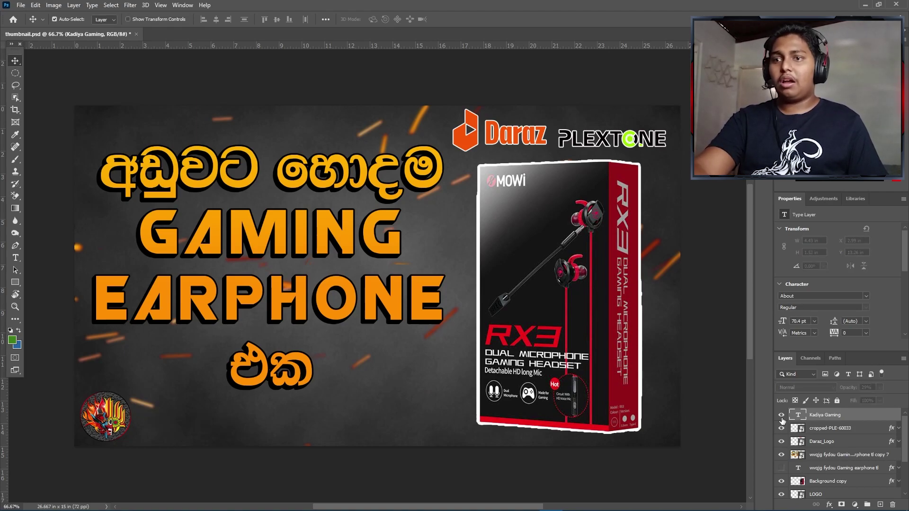
pyautogui.click(782, 416)
pyautogui.click(783, 429)
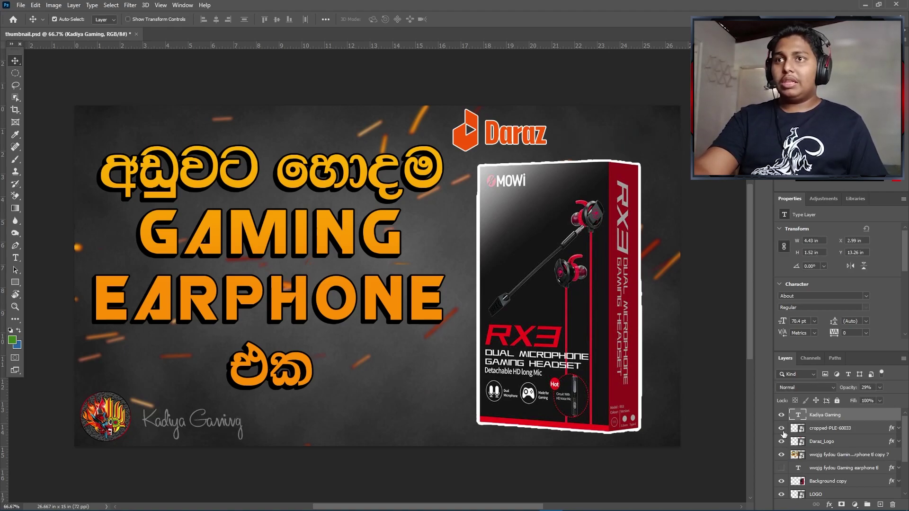
pyautogui.click(783, 429)
pyautogui.click(782, 429)
pyautogui.click(782, 428)
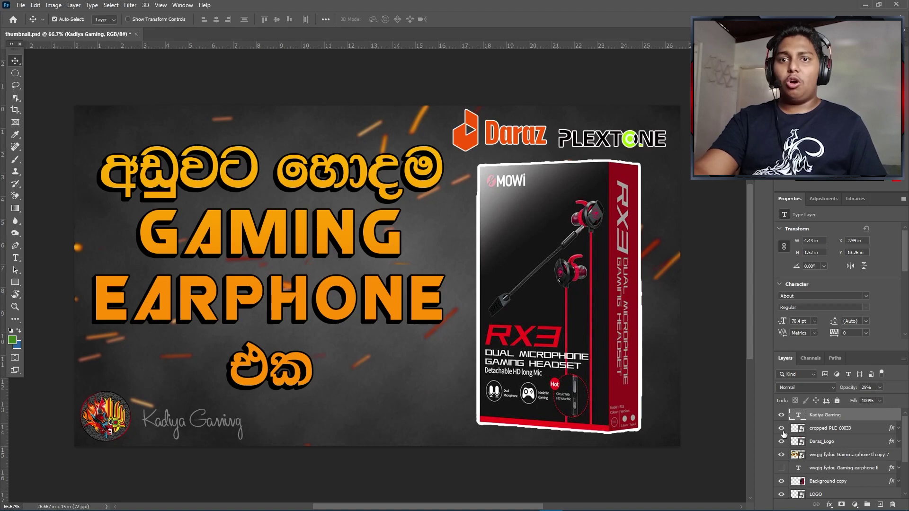
pyautogui.click(782, 442)
pyautogui.click(782, 442)
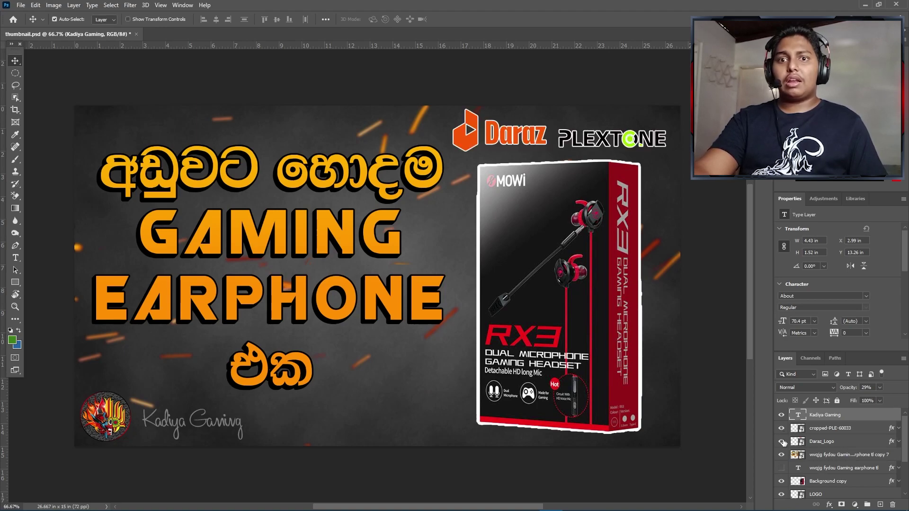
pyautogui.click(782, 455)
pyautogui.click(782, 455)
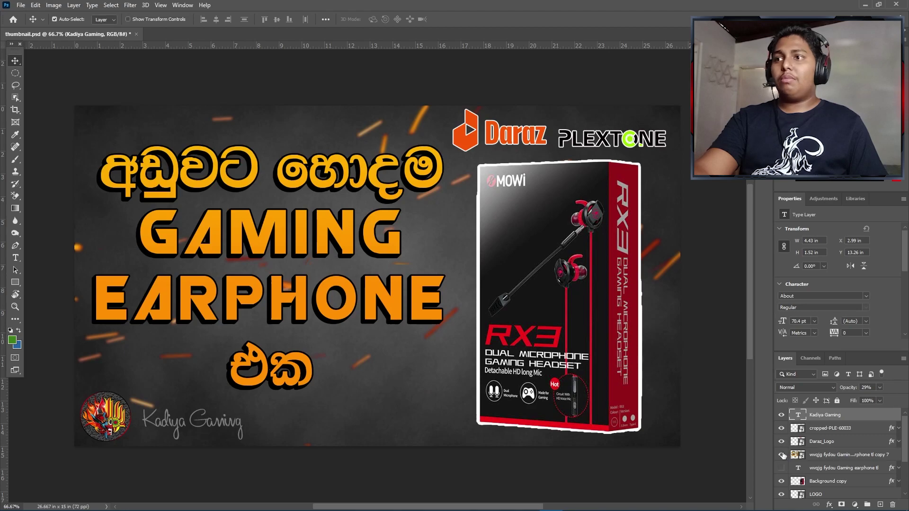
pyautogui.click(782, 455)
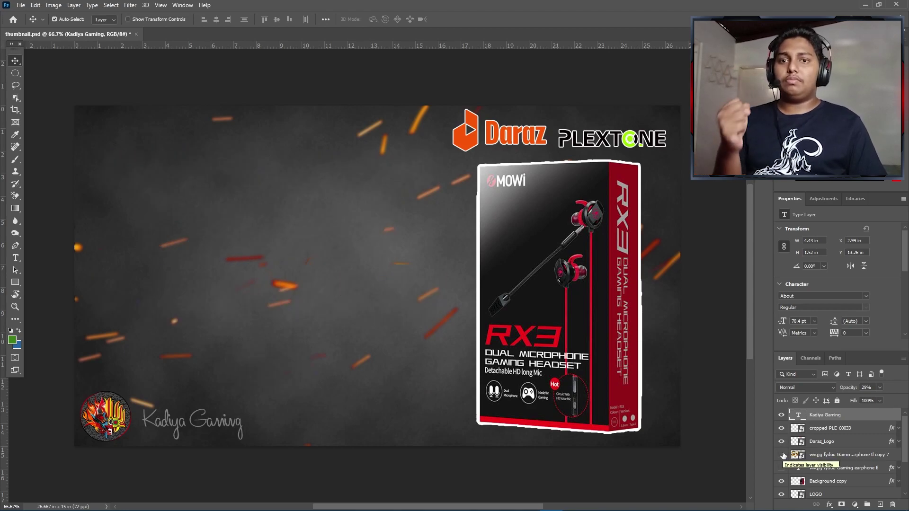
pyautogui.click(782, 468)
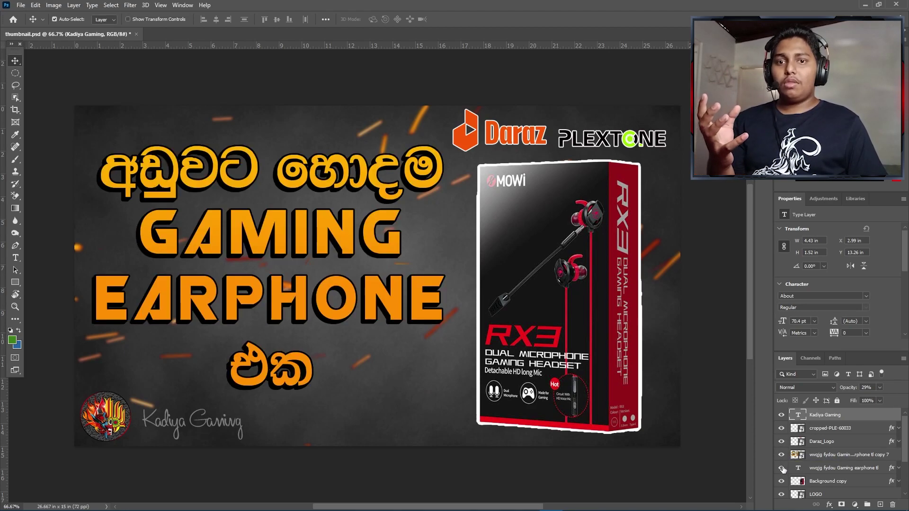
pyautogui.click(782, 456)
pyautogui.click(782, 456)
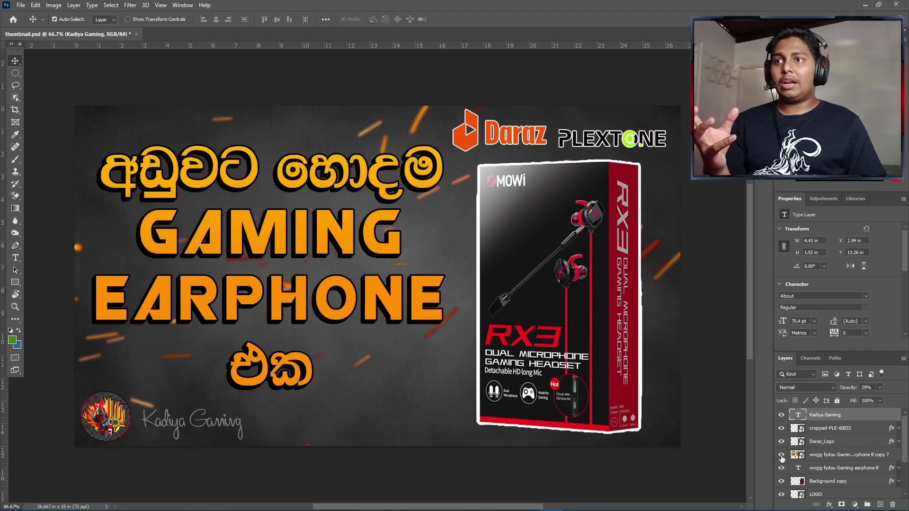
pyautogui.click(782, 456)
pyautogui.click(782, 456)
pyautogui.click(781, 456)
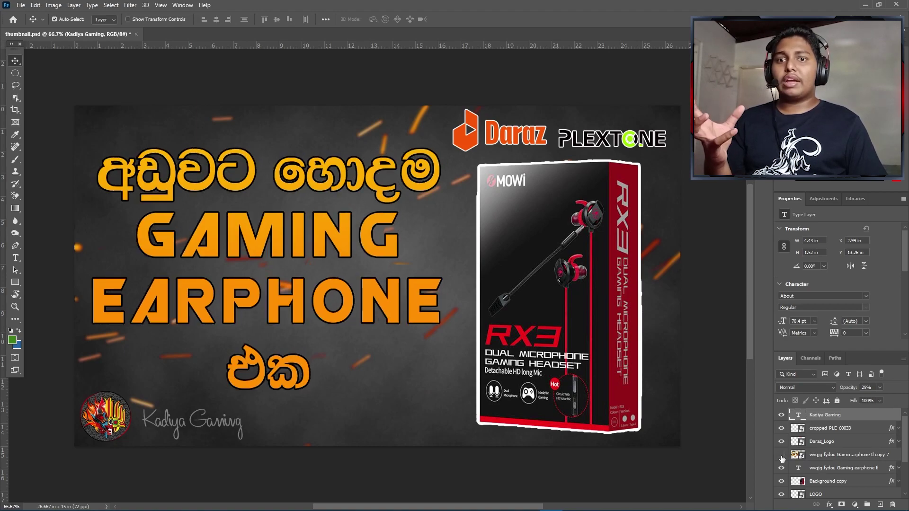
pyautogui.click(782, 468)
pyautogui.click(782, 456)
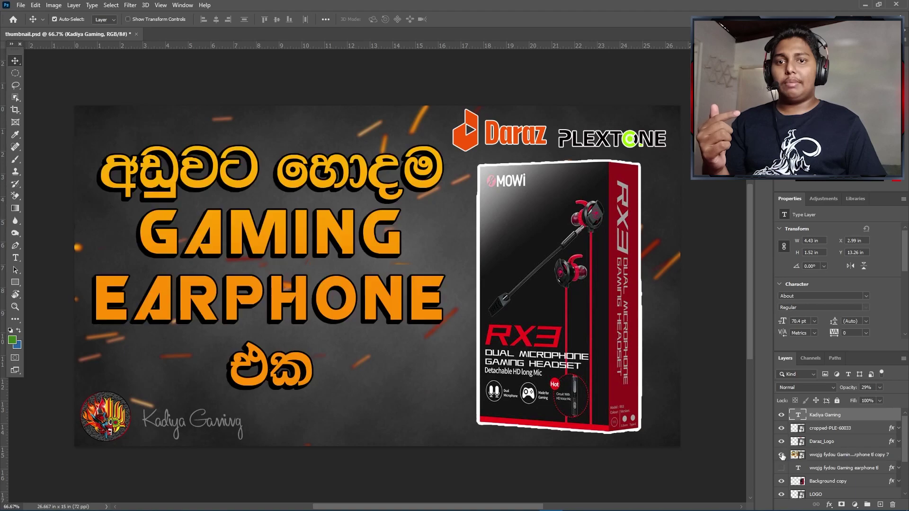
pyautogui.scroll(-2, 782, 456)
pyautogui.click(782, 456)
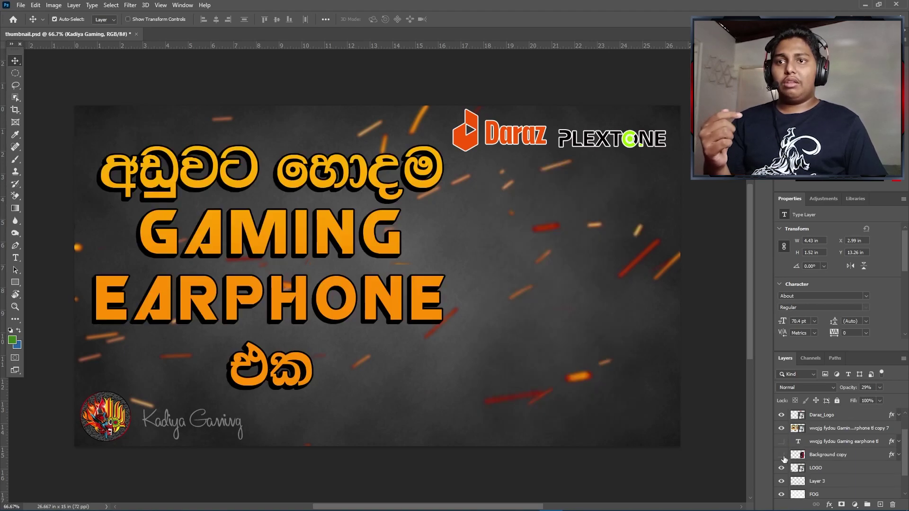
pyautogui.click(782, 455)
pyautogui.click(782, 456)
pyautogui.click(782, 455)
pyautogui.scroll(-2, 783, 458)
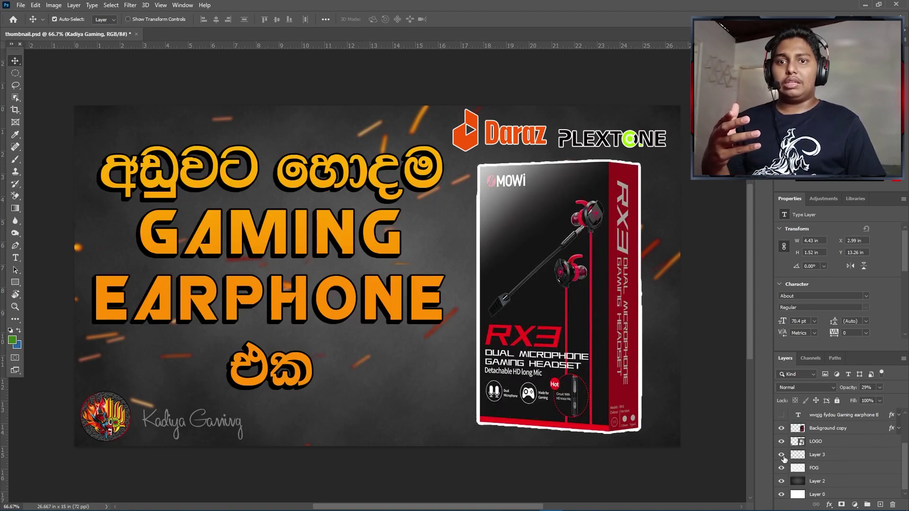
pyautogui.click(783, 447)
pyautogui.click(782, 447)
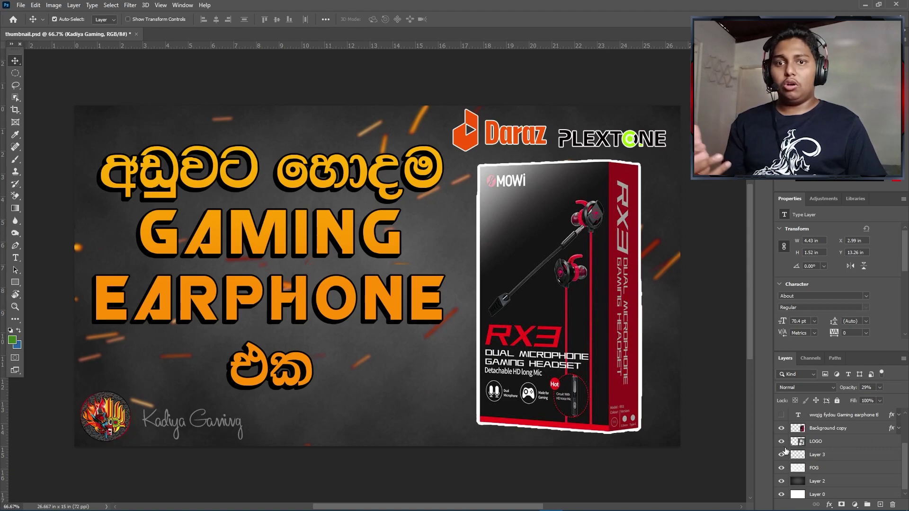
pyautogui.click(782, 456)
pyautogui.click(782, 455)
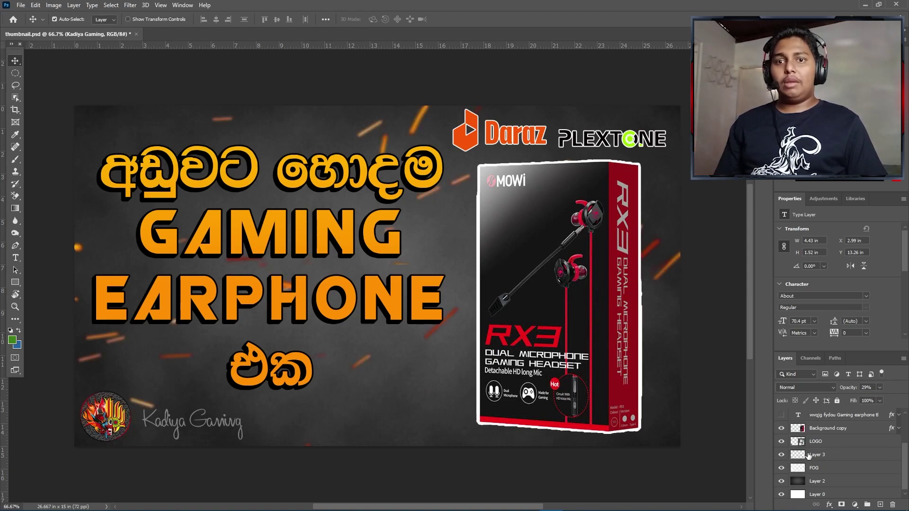
pyautogui.click(824, 455)
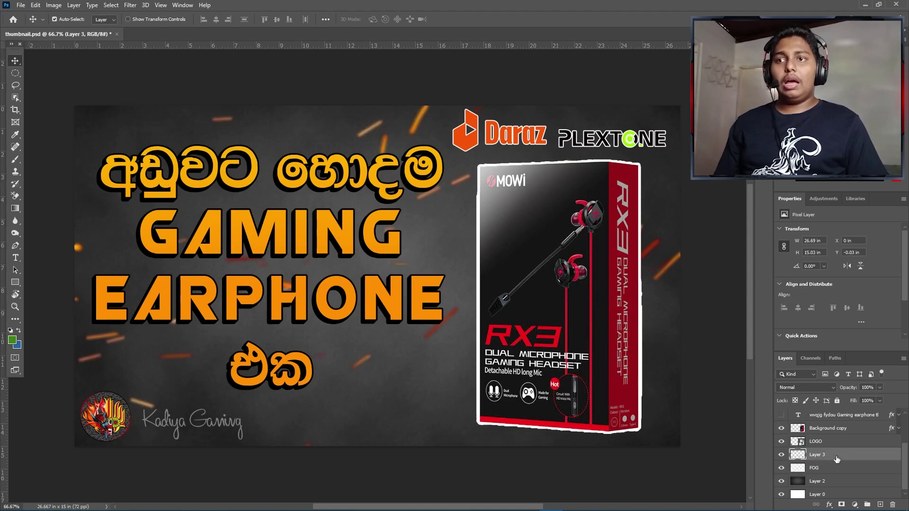
pyautogui.click(782, 455)
pyautogui.click(782, 455)
pyautogui.click(782, 455)
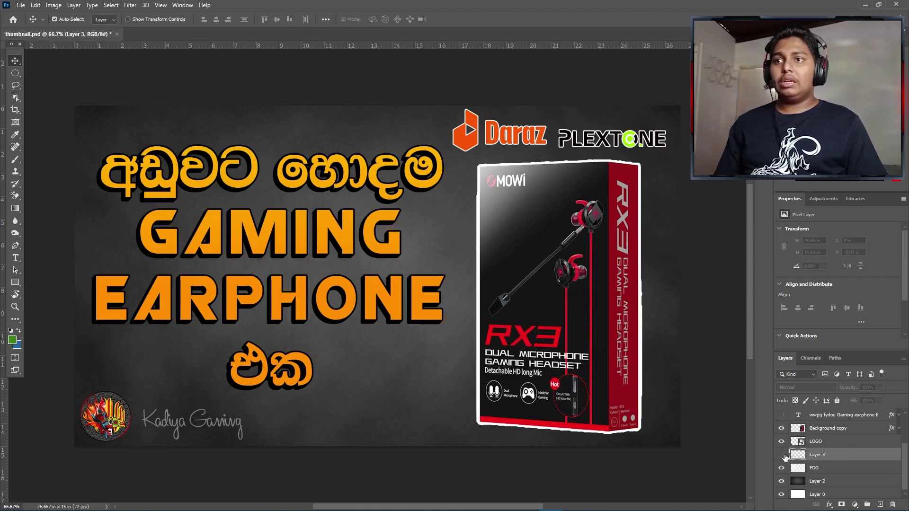
pyautogui.click(782, 455)
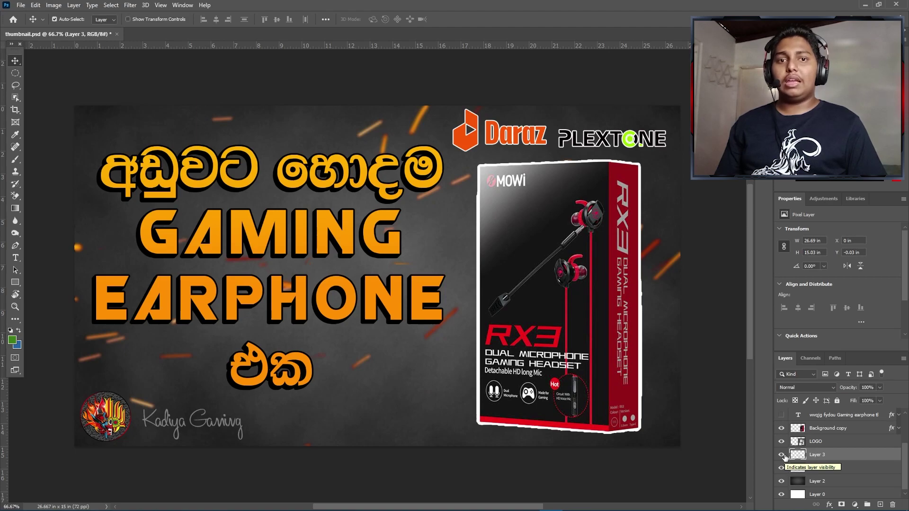
pyautogui.click(782, 455)
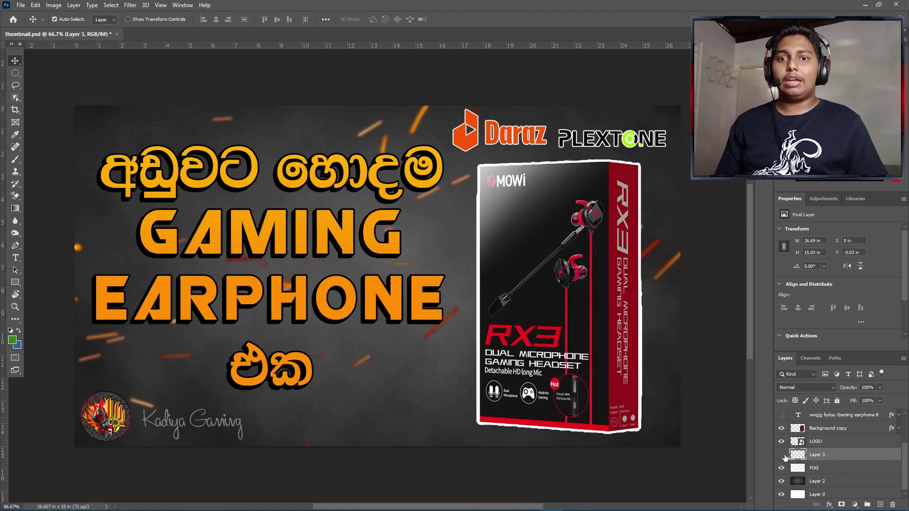
pyautogui.click(782, 455)
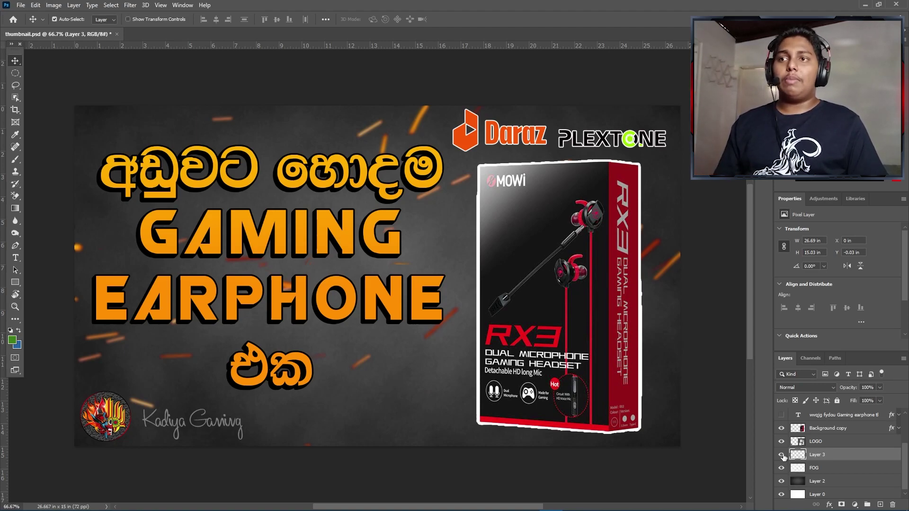
pyautogui.click(781, 468)
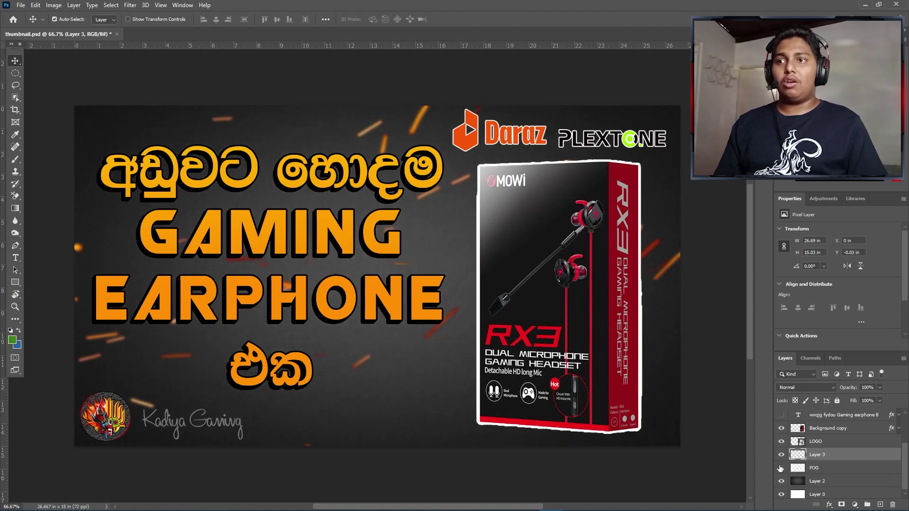
pyautogui.click(781, 468)
pyautogui.click(781, 469)
pyautogui.click(781, 468)
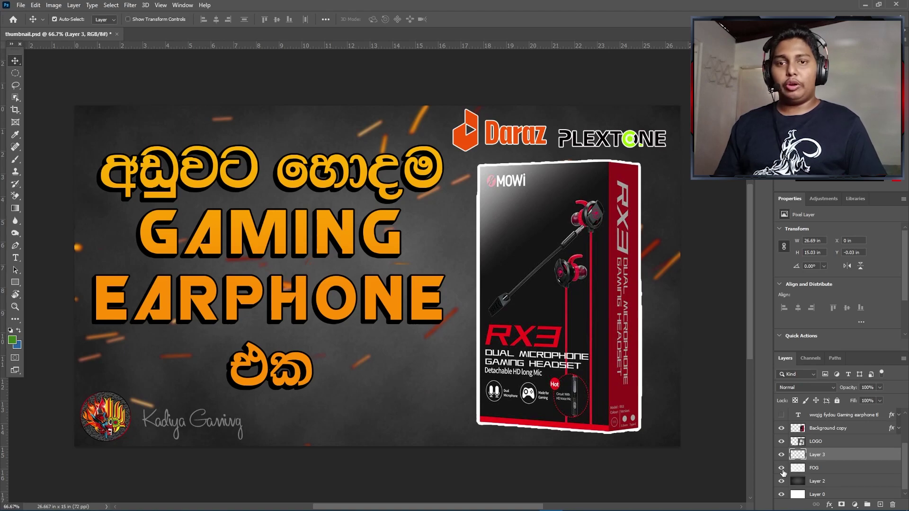
pyautogui.click(782, 469)
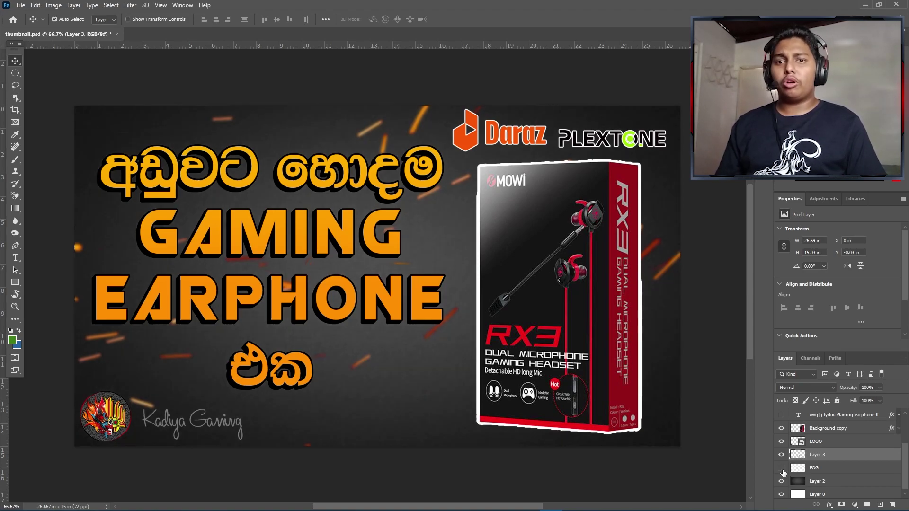
pyautogui.click(782, 471)
pyautogui.click(781, 481)
pyautogui.click(782, 481)
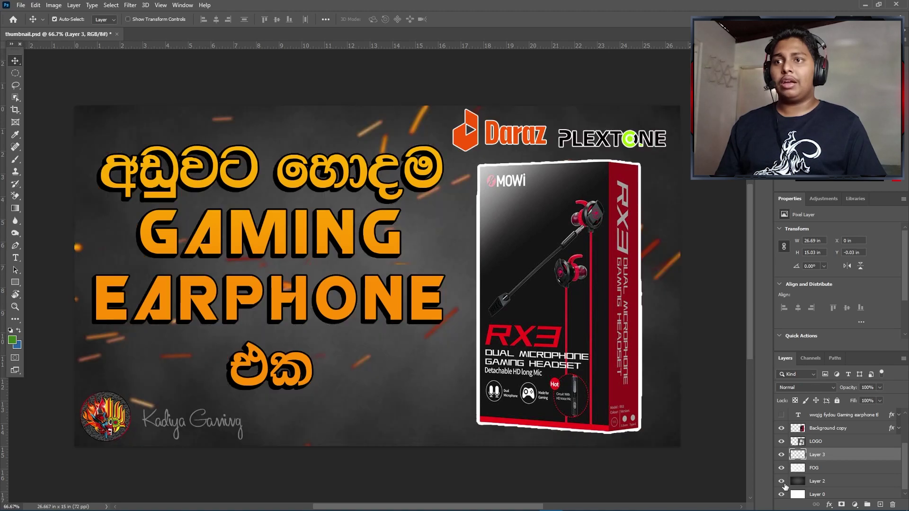
pyautogui.click(782, 481)
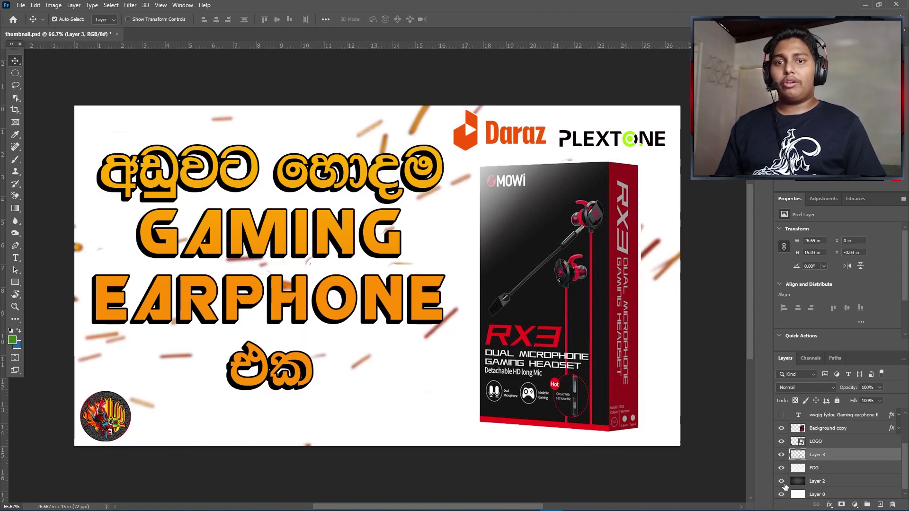
pyautogui.click(782, 482)
pyautogui.click(820, 480)
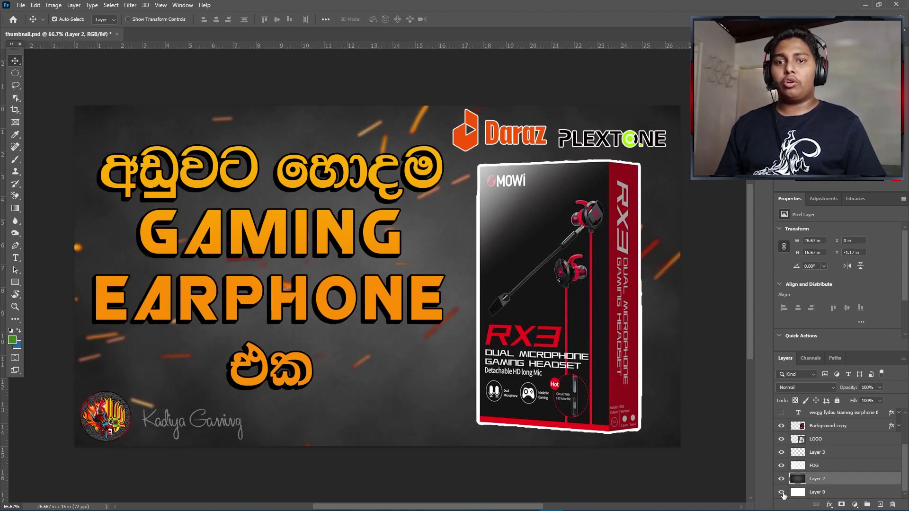
# Toggle the dark background layer off and back on to check it
pyautogui.scroll(1, 828, 496)
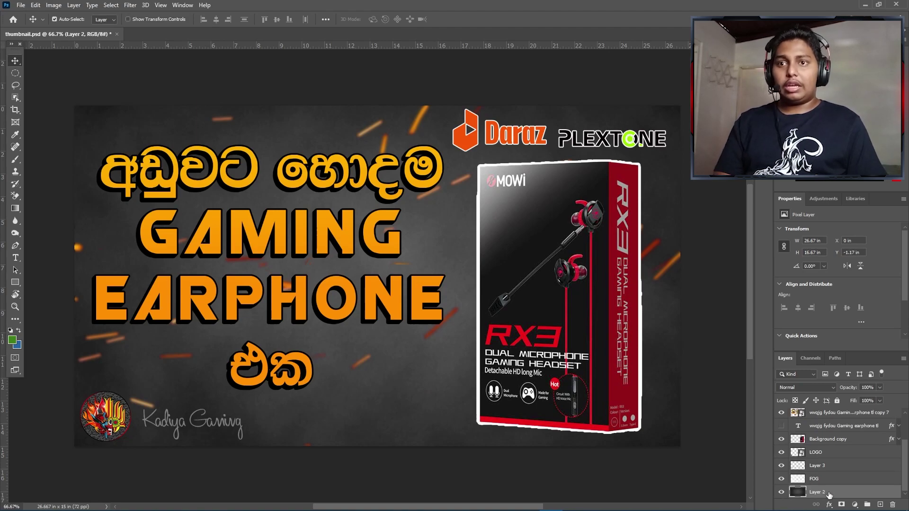
pyautogui.click(782, 493)
pyautogui.click(782, 493)
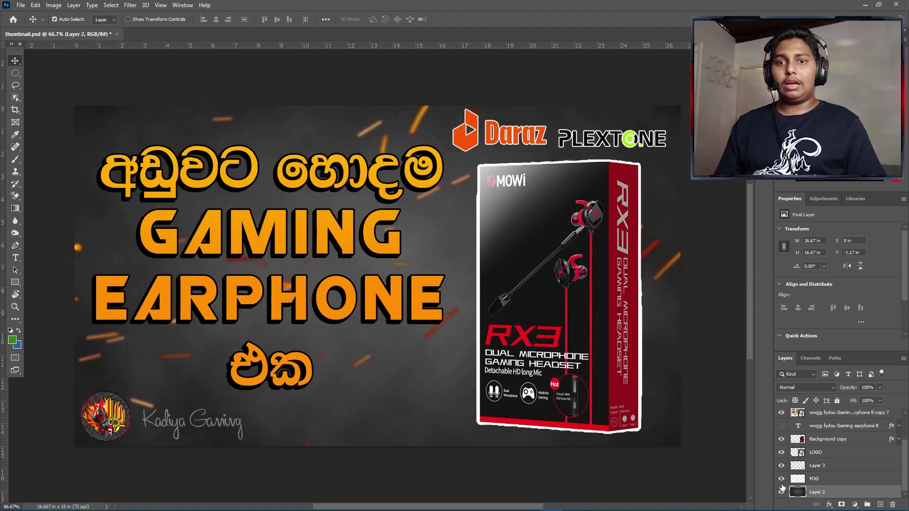
pyautogui.scroll(3, 808, 464)
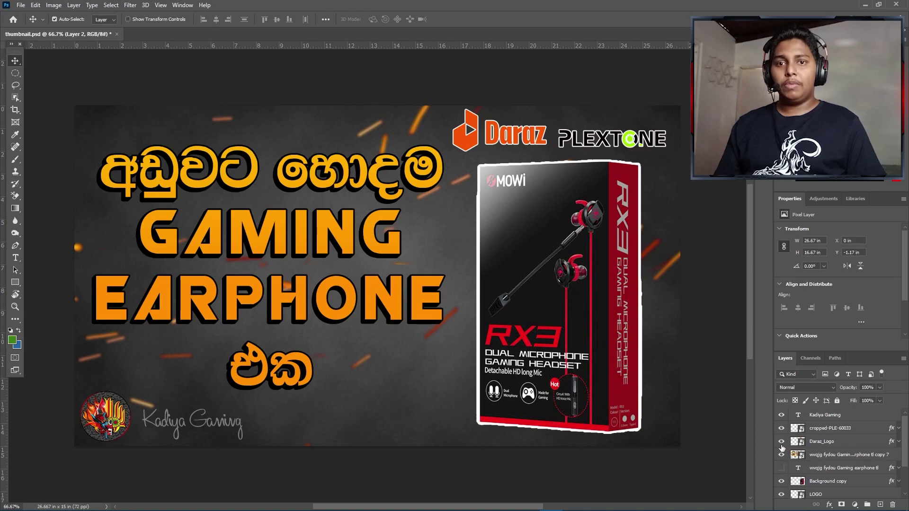
# Hide the extruded copy 7 title layer and show the original Gaming earphone text layer
pyautogui.click(782, 455)
pyautogui.click(782, 455)
pyautogui.click(782, 468)
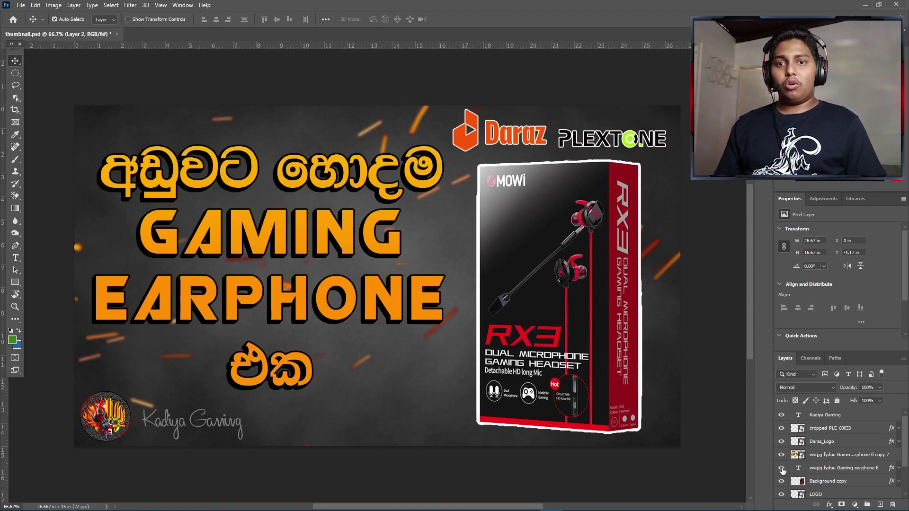
pyautogui.click(781, 455)
pyautogui.click(782, 455)
pyautogui.click(783, 456)
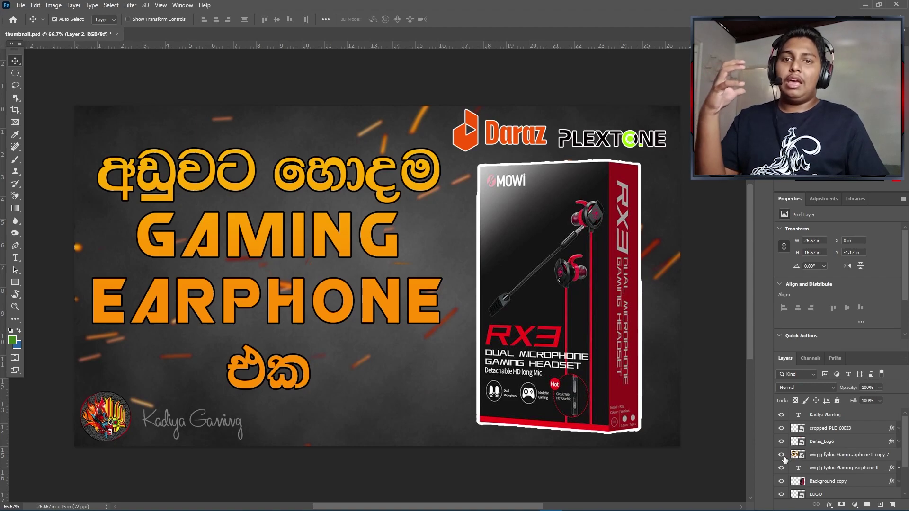
pyautogui.click(782, 456)
pyautogui.click(782, 456)
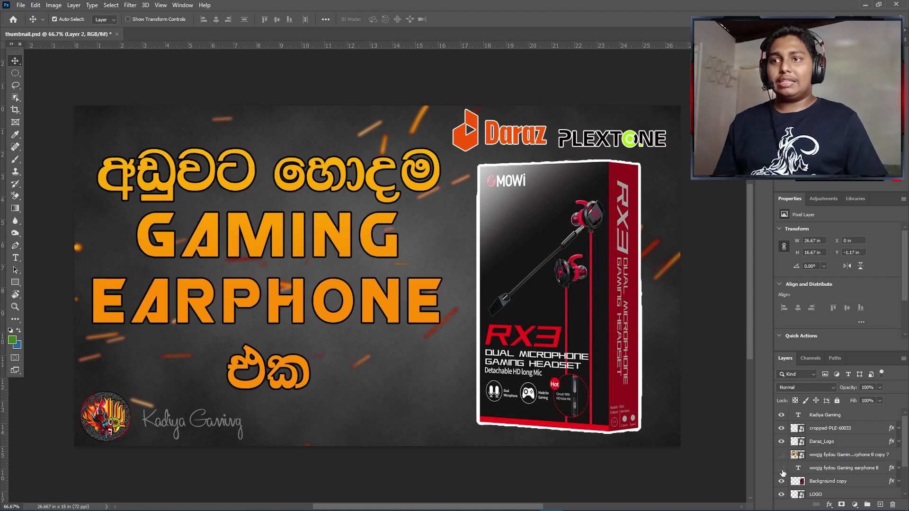
# Check the title fonts in the Character panel: ROBO for English, 0KDNAMAL for Sinhala
pyautogui.click(782, 469)
pyautogui.click(782, 469)
pyautogui.click(818, 469)
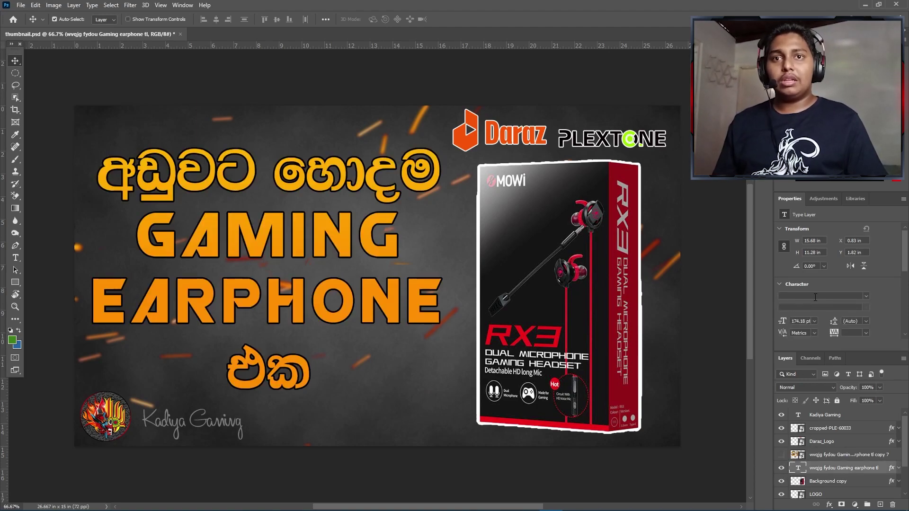
pyautogui.click(700, 59)
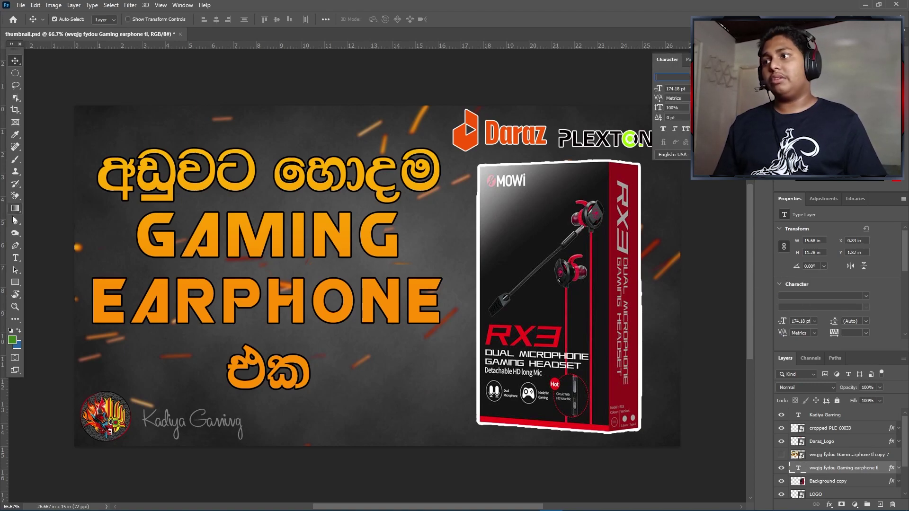
pyautogui.click(15, 258)
pyautogui.click(286, 251)
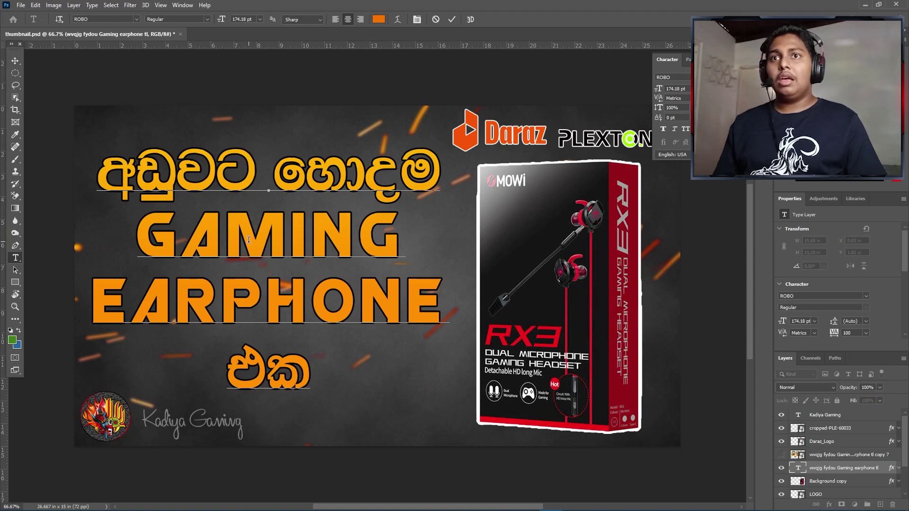
pyautogui.moveTo(228, 235); pyautogui.dragTo(314, 234)
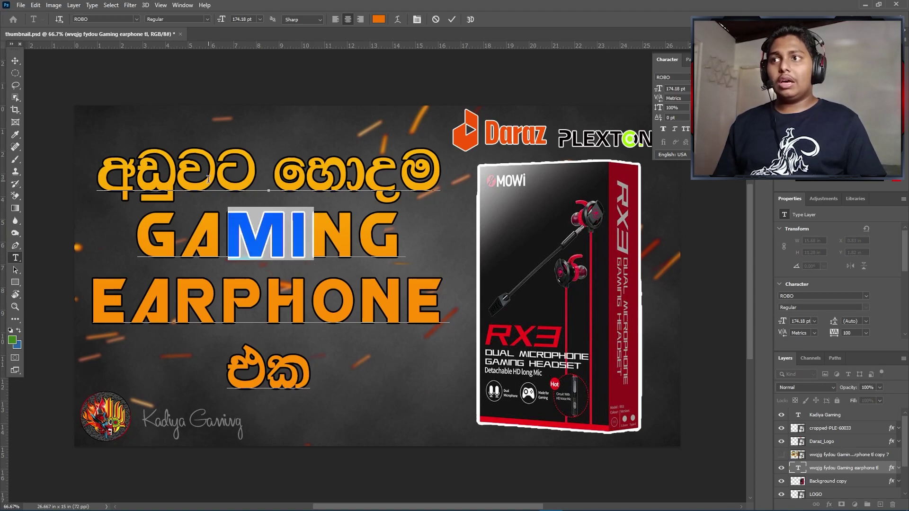
pyautogui.moveTo(217, 173); pyautogui.dragTo(294, 169)
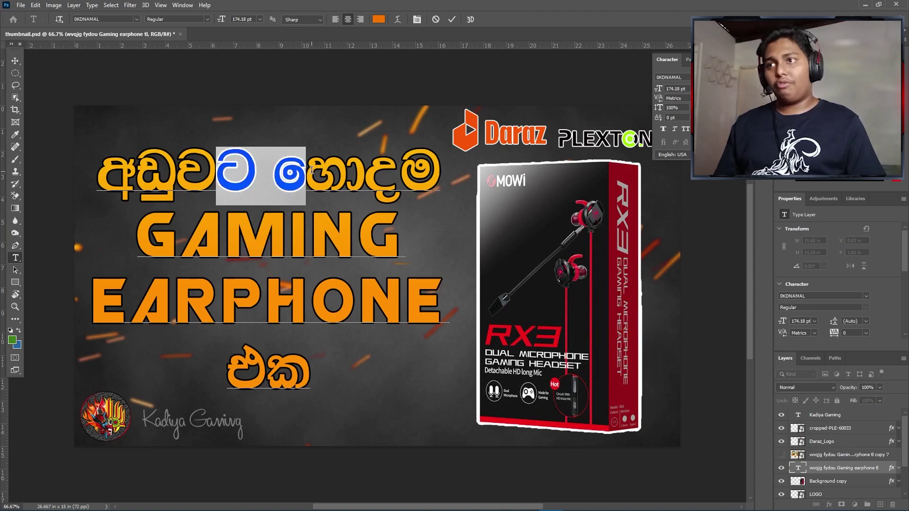
pyautogui.click(285, 311)
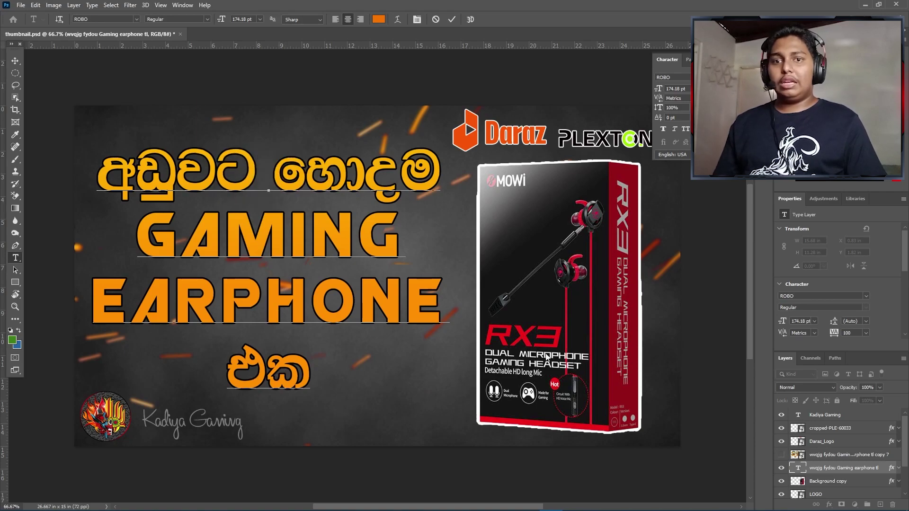
# Commit the text edit and keep the copy 7 title layer hidden
pyautogui.click(782, 456)
pyautogui.click(782, 455)
pyautogui.click(781, 455)
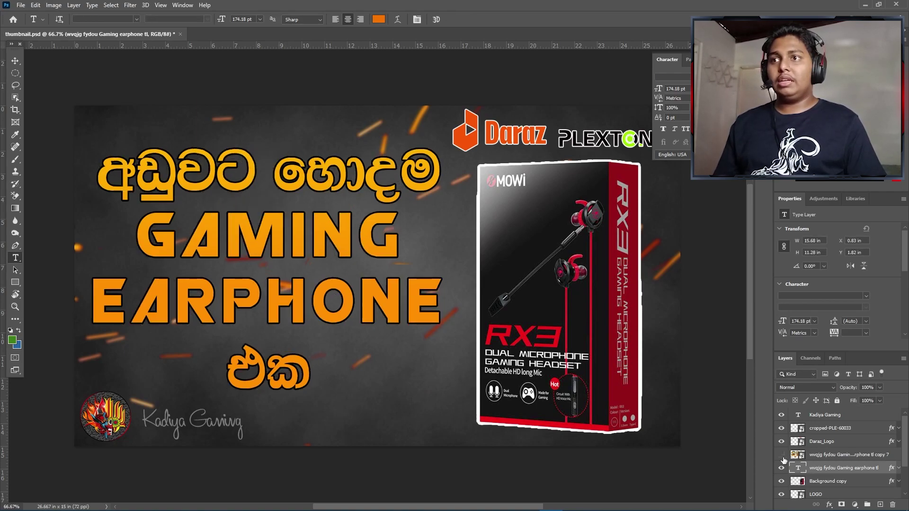
pyautogui.click(782, 455)
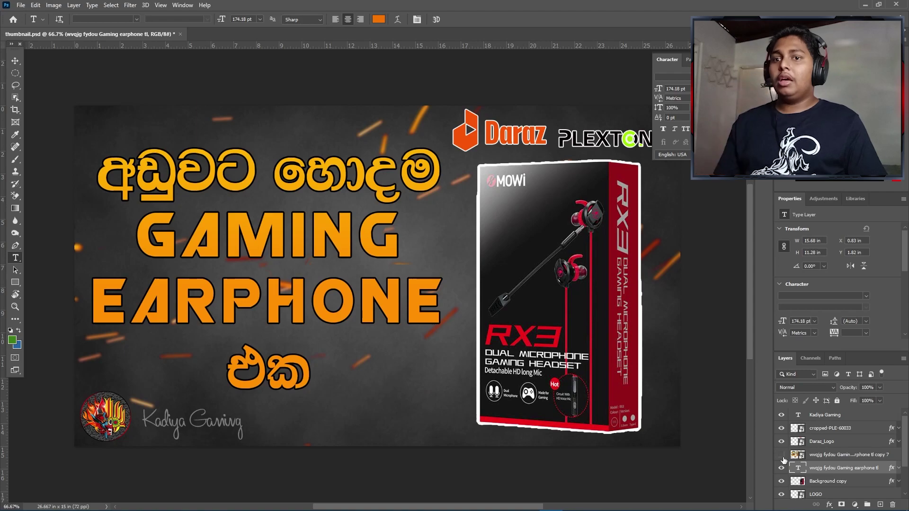
# Compare the dark title shadow, then duplicate the title text layer twice (copy, copy 2)
pyautogui.click(782, 455)
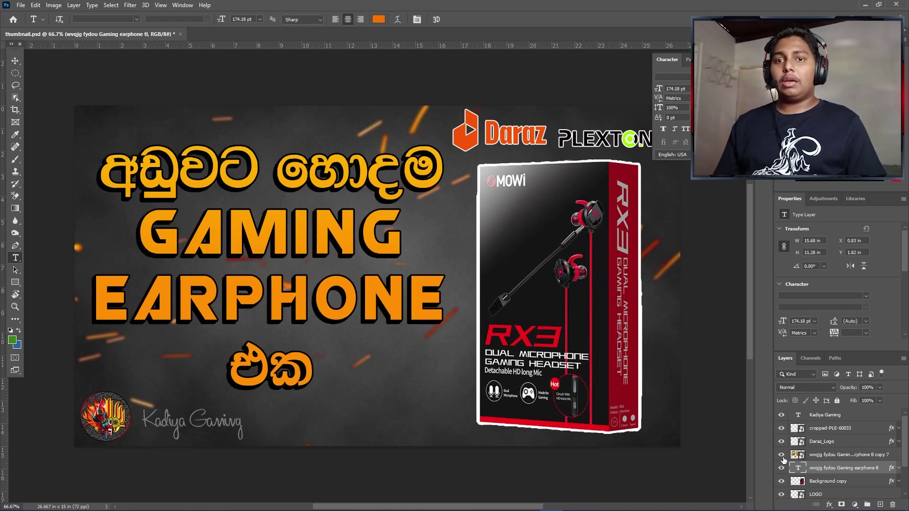
pyautogui.click(782, 456)
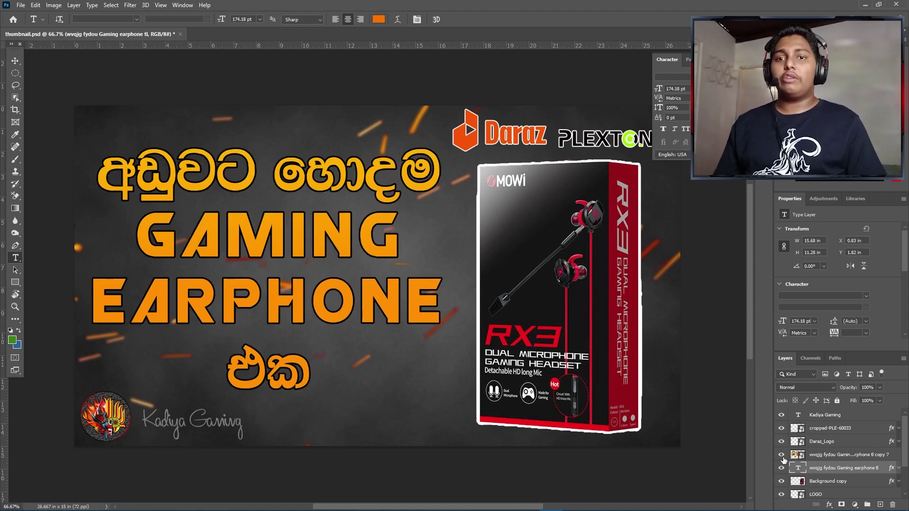
pyautogui.click(782, 455)
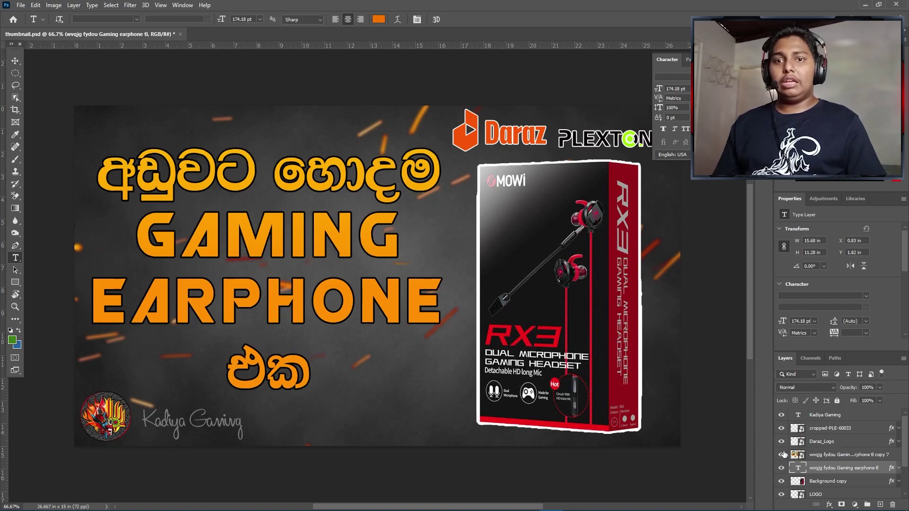
pyautogui.click(781, 456)
pyautogui.click(782, 455)
pyautogui.moveTo(828, 469); pyautogui.dragTo(881, 505)
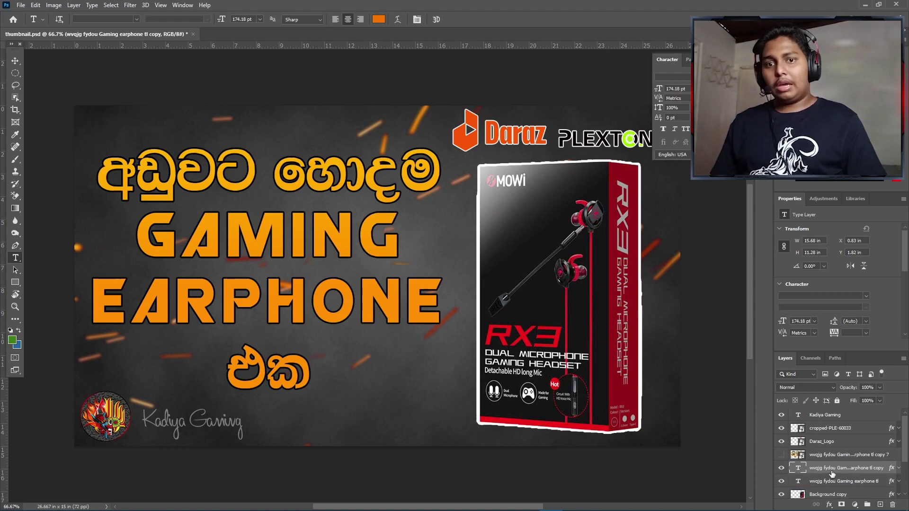
pyautogui.moveTo(832, 473); pyautogui.dragTo(880, 505)
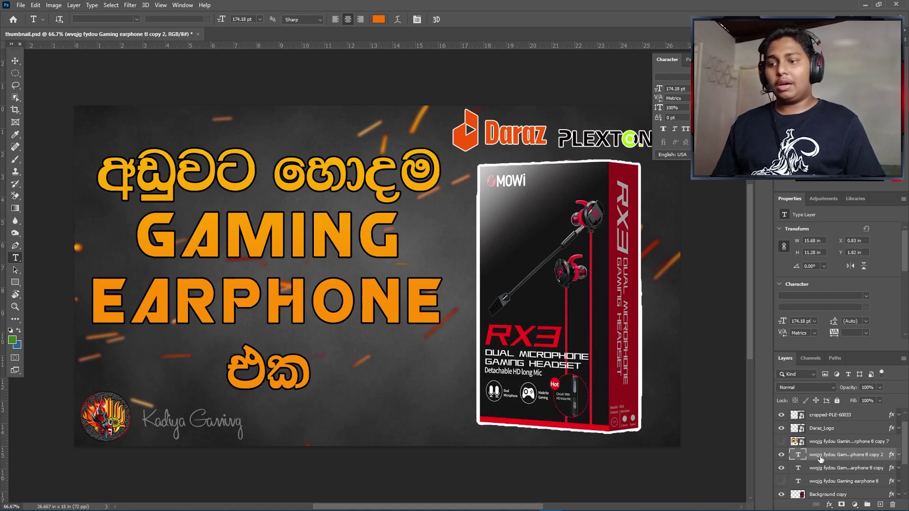
# Set up a one-pixel offset transform on the duplicated title text
pyautogui.hotkey('ctrl', 't')
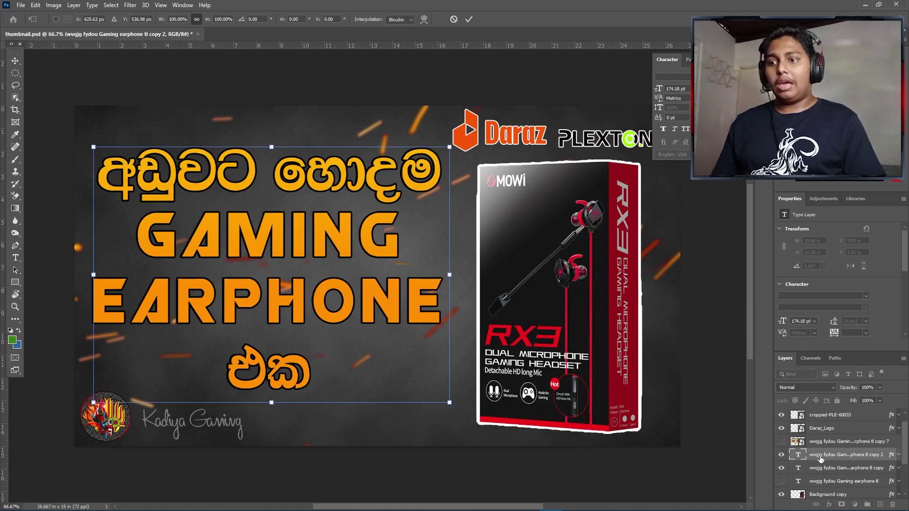
pyautogui.press('Left')
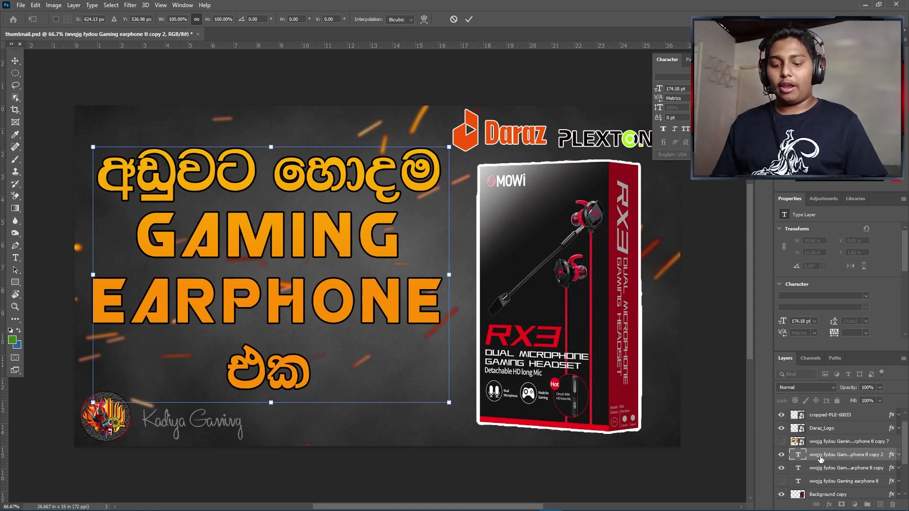
pyautogui.press('Right')
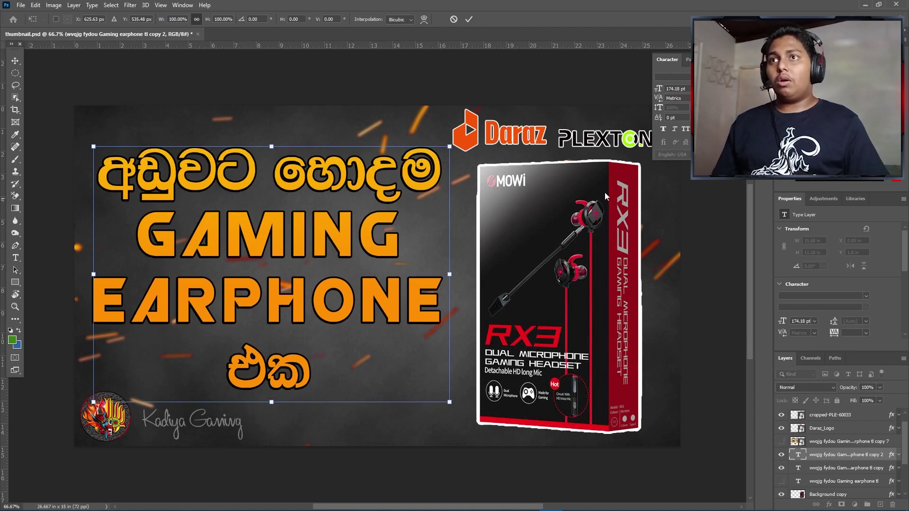
pyautogui.click(469, 19)
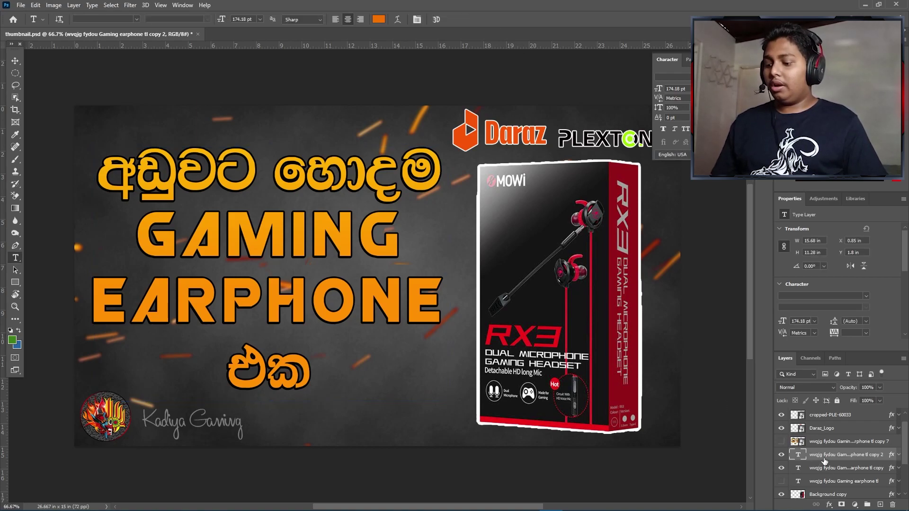
pyautogui.hotkey('ctrl', 't')
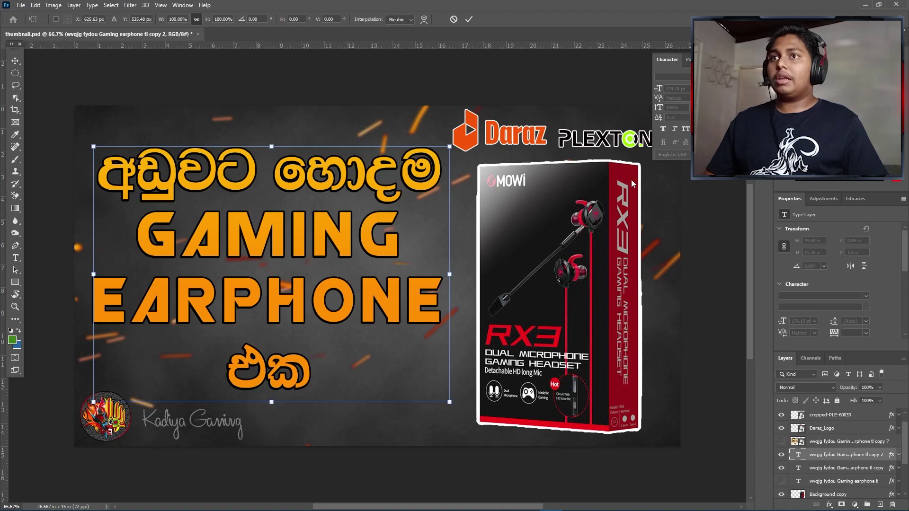
pyautogui.click(468, 21)
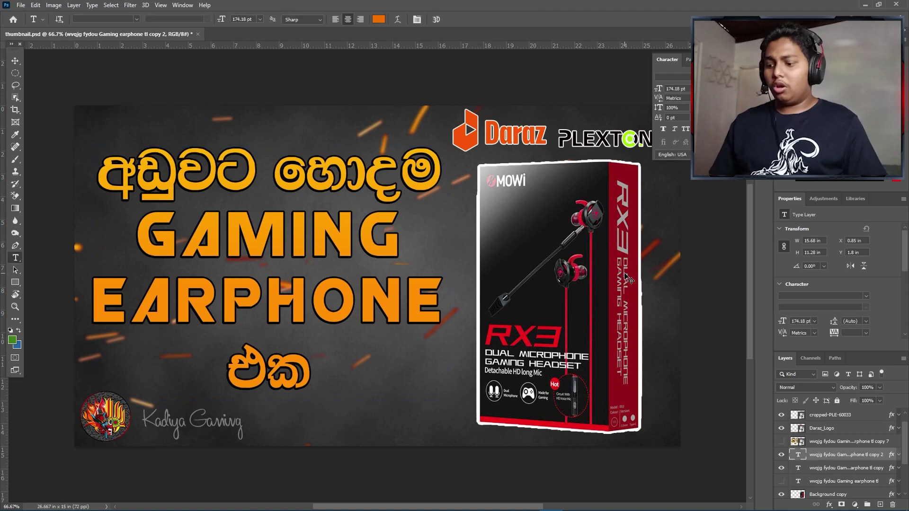
# Stack repeated offset title copies up to copy 16 to build the extruded edge
pyautogui.hotkey('ctrl', 'j')
pyautogui.hotkey('ctrl', 'alt', 'Right')
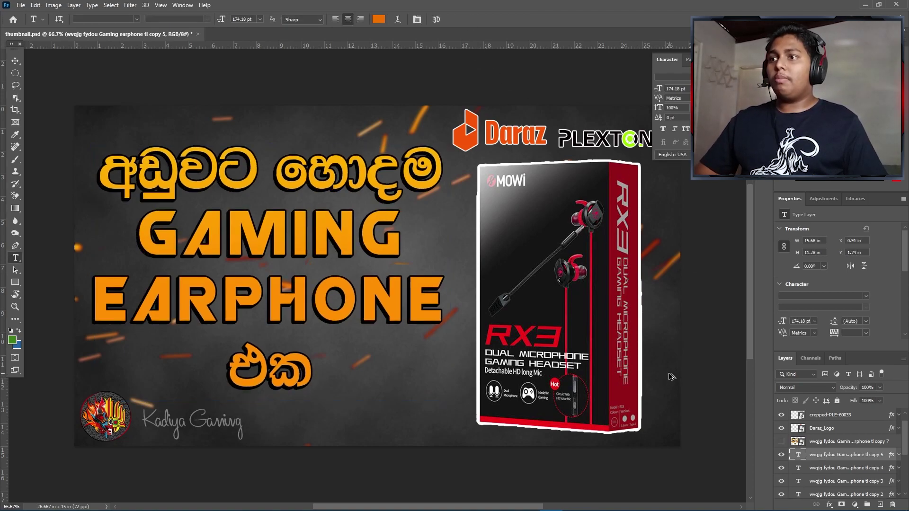
pyautogui.hotkey('ctrl', 'alt', 'Up')
pyautogui.hotkey('ctrl', 'alt', 'Right')
pyautogui.hotkey('ctrl', 'alt', 'Up')
pyautogui.hotkey('ctrl', 'alt', 'Right')
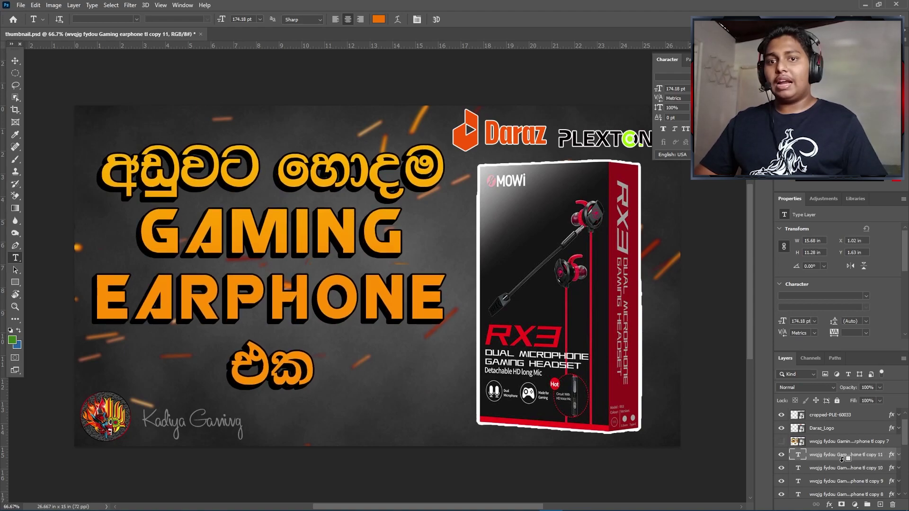
pyautogui.hotkey('ctrl', 'alt', 'Up')
pyautogui.hotkey('ctrl', 'alt', 'Right')
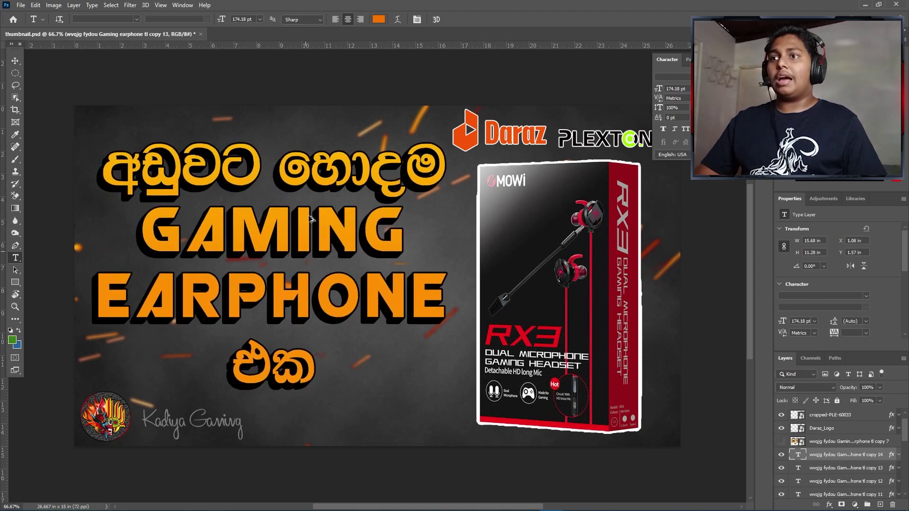
pyautogui.hotkey('ctrl', 'alt', 'Up')
pyautogui.hotkey('ctrl', 'alt', 'Right')
pyautogui.hotkey('ctrl', 'alt', 'Up')
pyautogui.scroll(-3, 857, 473)
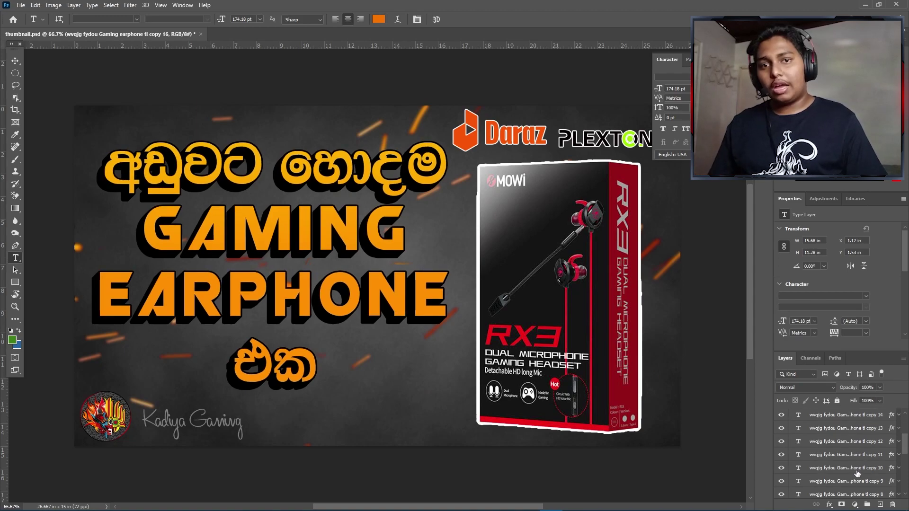
# Delete the extra title copies from copy 16 down to copy 5
pyautogui.scroll(3, 857, 472)
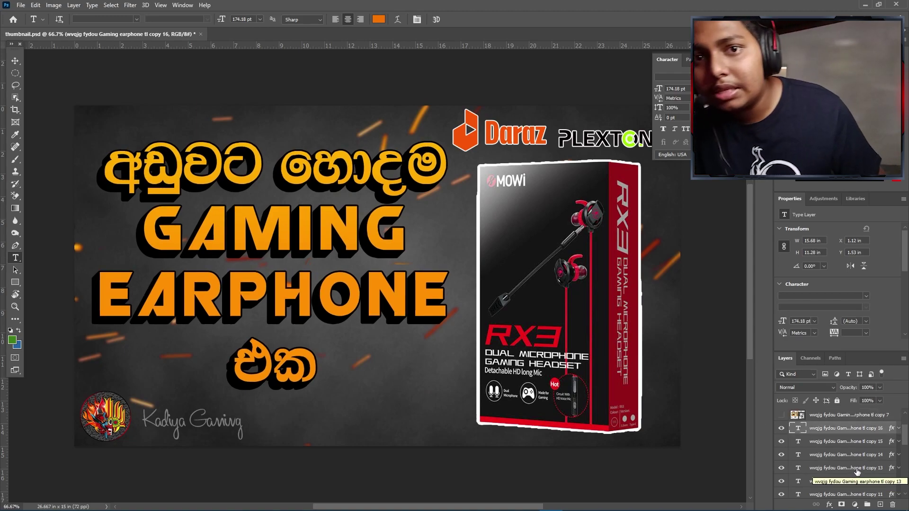
pyautogui.scroll(1, 858, 472)
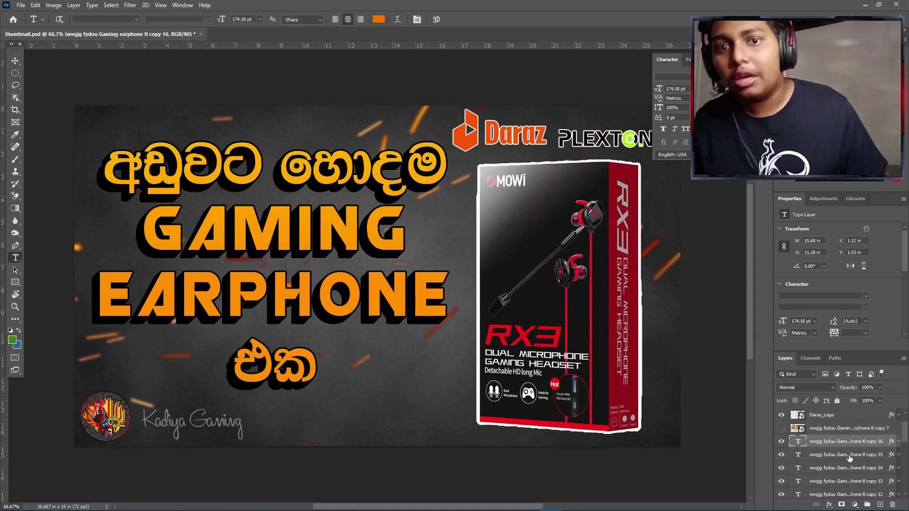
pyautogui.press('Delete')
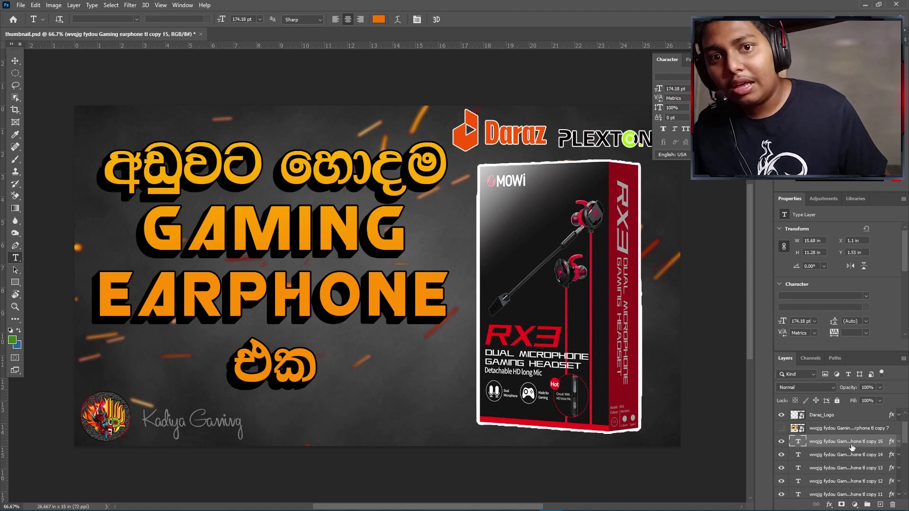
pyautogui.press('Delete')
pyautogui.press('Delete')
pyautogui.press('Delete')
pyautogui.press('Delete')
pyautogui.press('Delete')
pyautogui.press('Delete')
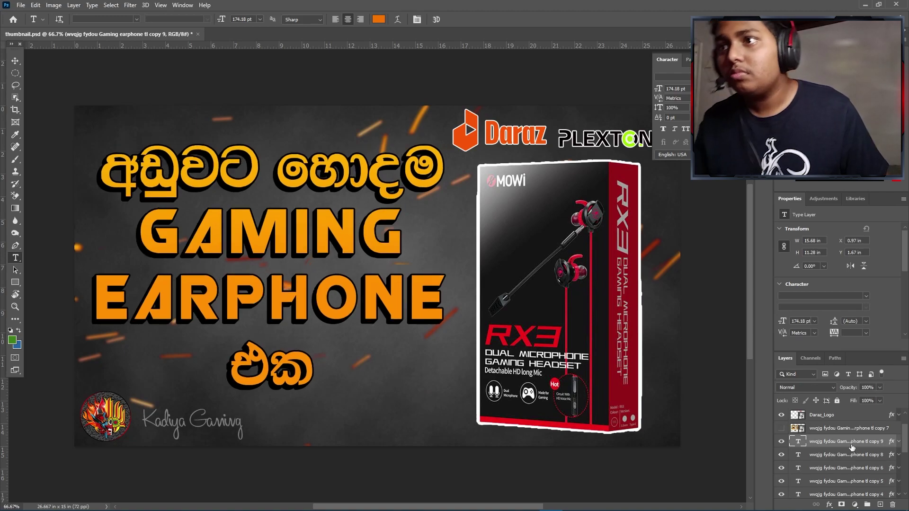
pyautogui.press('Delete')
pyautogui.press('Delete')
pyautogui.press('Delete')
pyautogui.press('Delete')
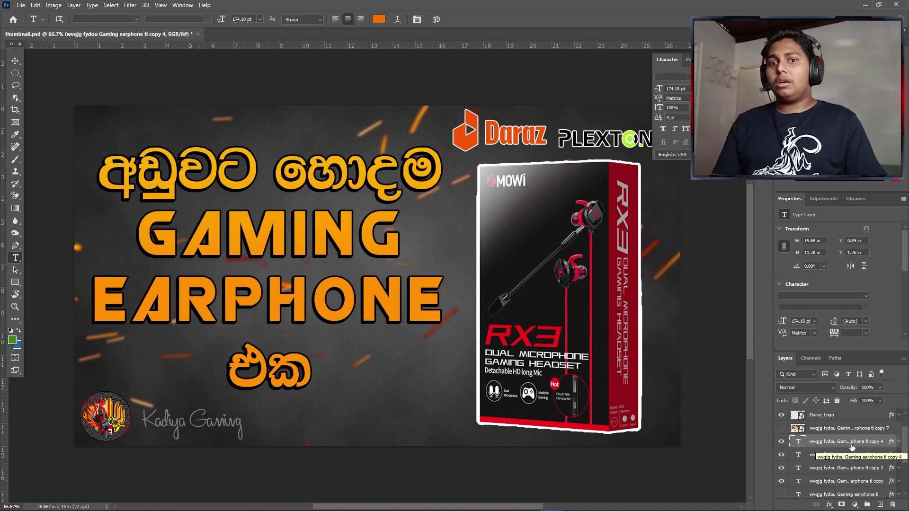
# Compare against the copy 7 layer, then select title copies from copy 4 down to copy
pyautogui.click(782, 429)
pyautogui.click(782, 429)
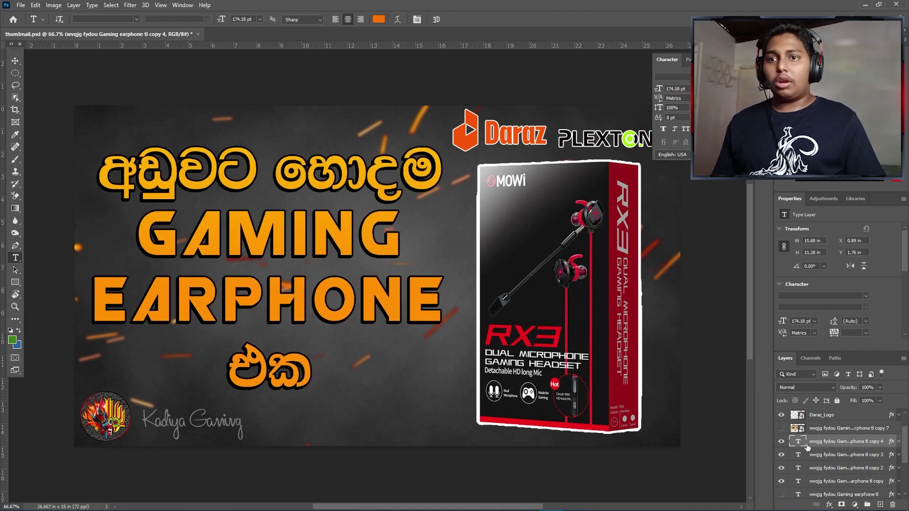
pyautogui.click(781, 429)
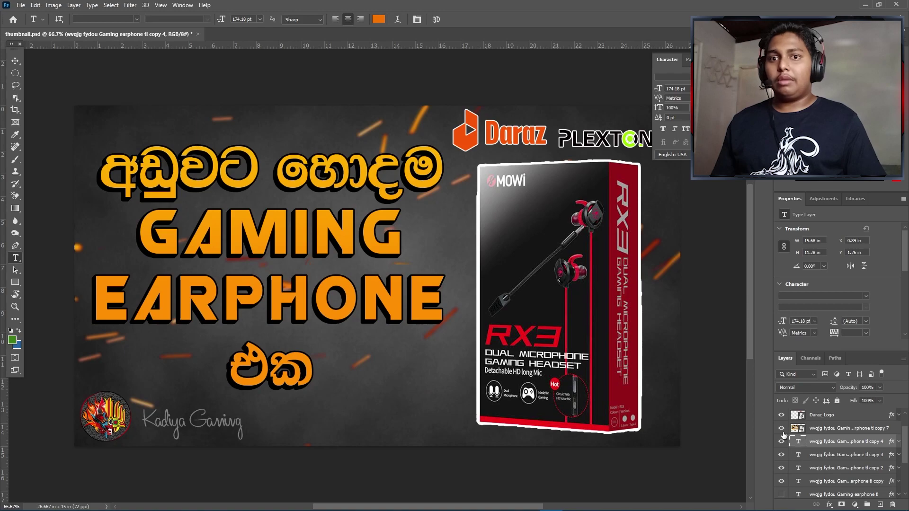
pyautogui.click(782, 431)
pyautogui.scroll(-1, 826, 467)
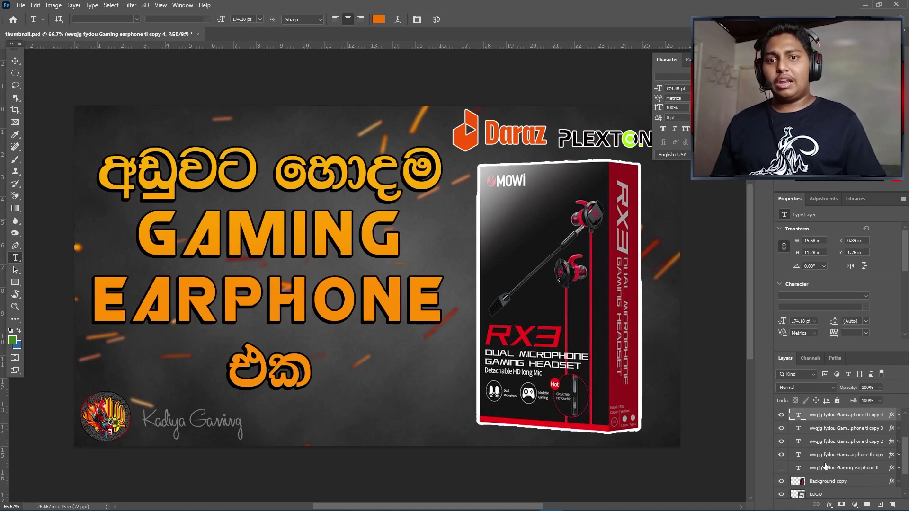
pyautogui.keyDown('shift'); pyautogui.click(821, 469); pyautogui.keyUp('shift')
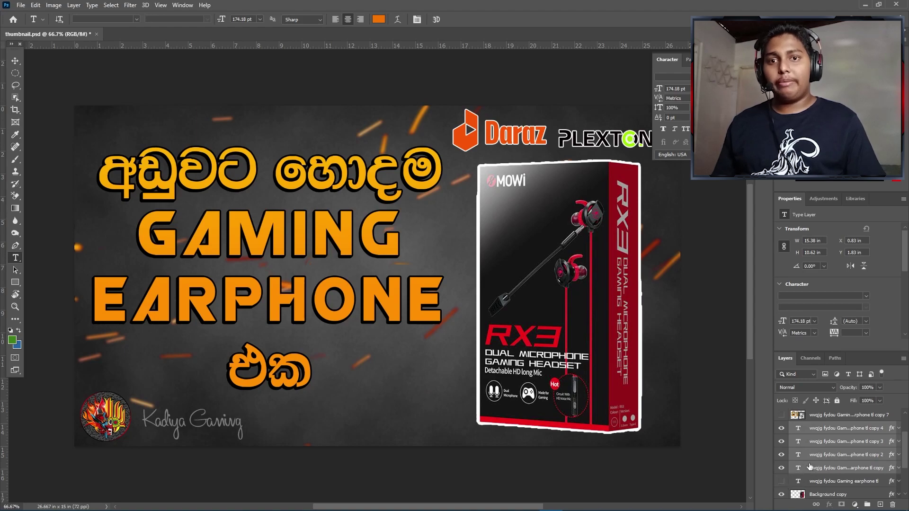
# Convert the selected title copies into one smart object and realign it in place
pyautogui.rightClick(823, 448)
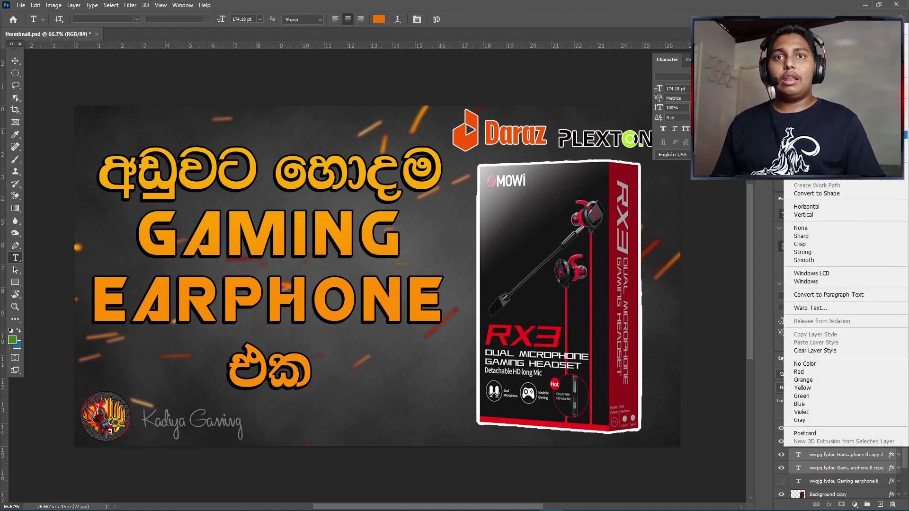
pyautogui.click(815, 142)
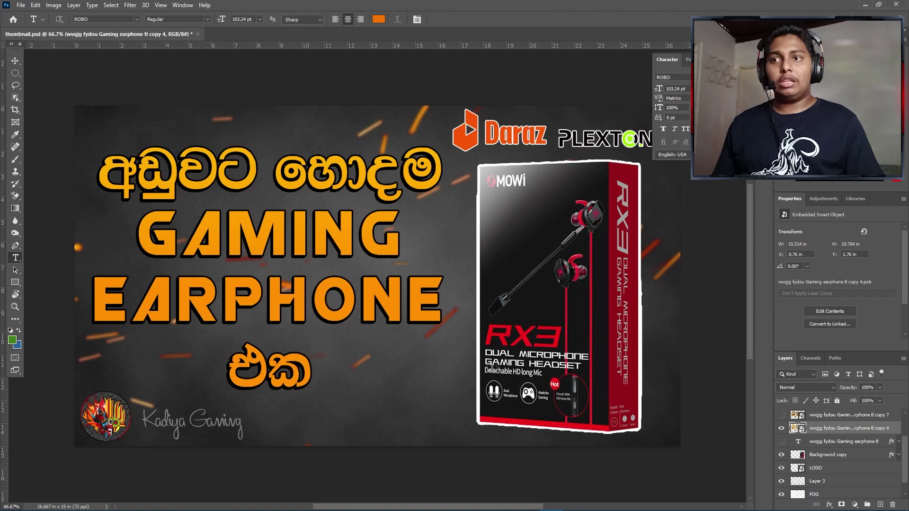
pyautogui.click(15, 61)
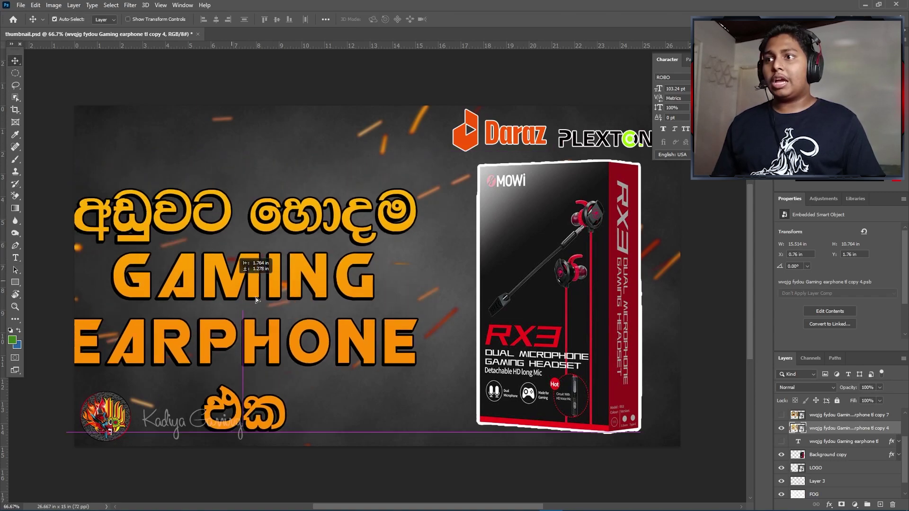
pyautogui.moveTo(261, 242)
pyautogui.mouseDown()
pyautogui.moveTo(271, 242)
pyautogui.moveTo(259, 244)
pyautogui.mouseUp()
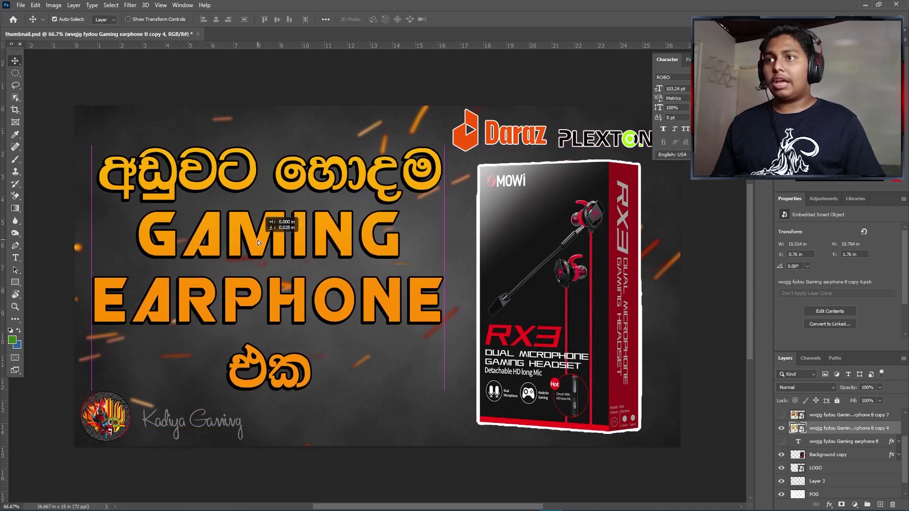
# Scale the title smart object up to about 107% (16.639 × 11.556 in)
pyautogui.hotkey('ctrl', 't')
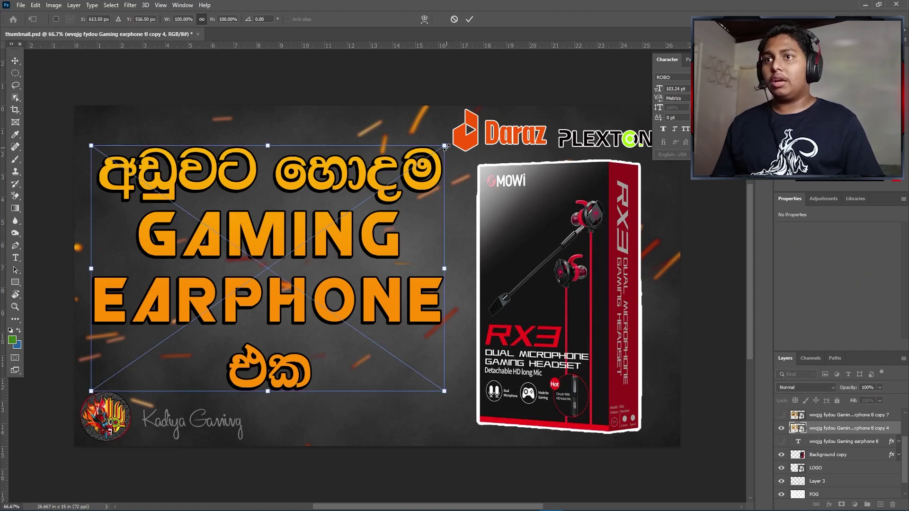
pyautogui.moveTo(445, 145)
pyautogui.mouseDown()
pyautogui.moveTo(421, 159)
pyautogui.moveTo(457, 137)
pyautogui.mouseUp()
pyautogui.moveTo(307, 184); pyautogui.dragTo(309, 176)
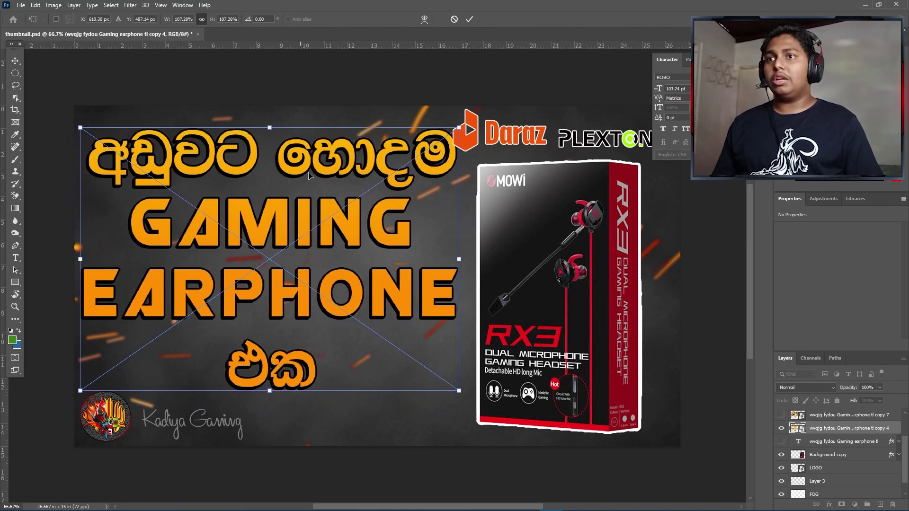
pyautogui.click(469, 20)
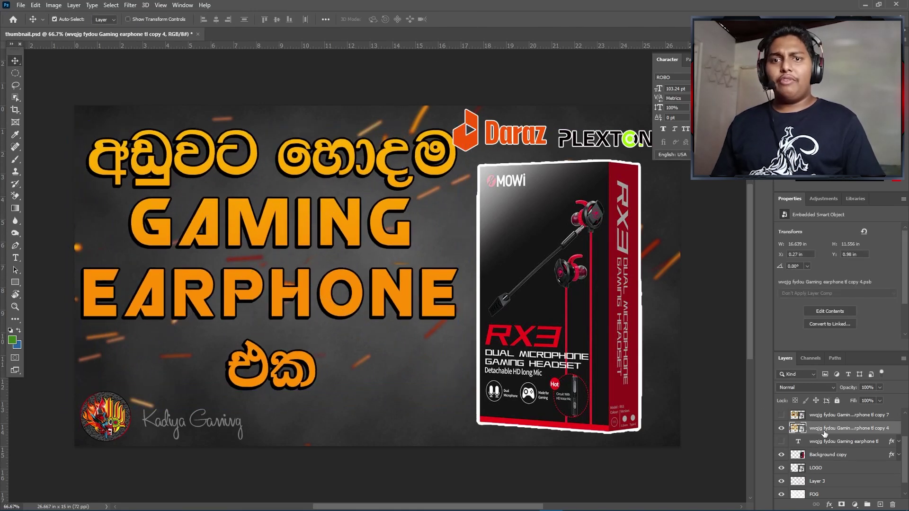
# Delete the title smart object, restore the copy 7 title, and close thumbnail.psd unsaved
pyautogui.press('Delete')
pyautogui.click(781, 415)
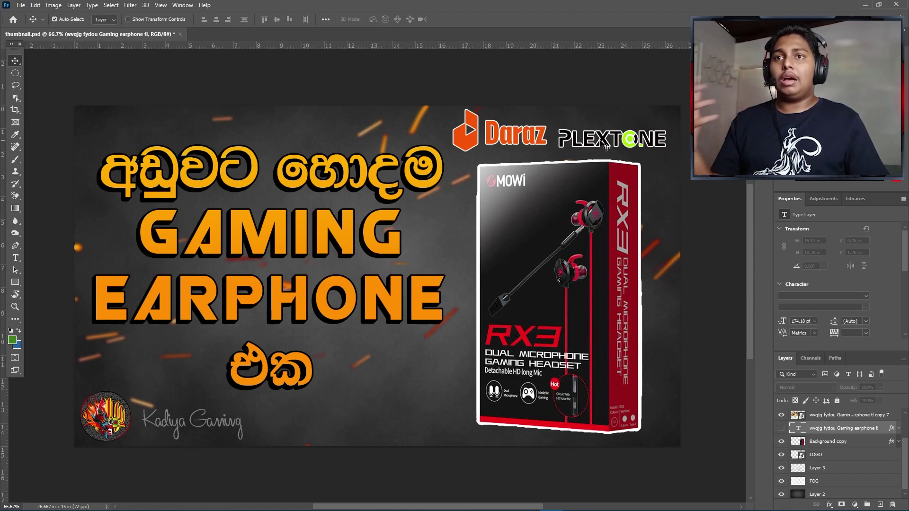
pyautogui.moveTo(611, 142); pyautogui.dragTo(607, 137)
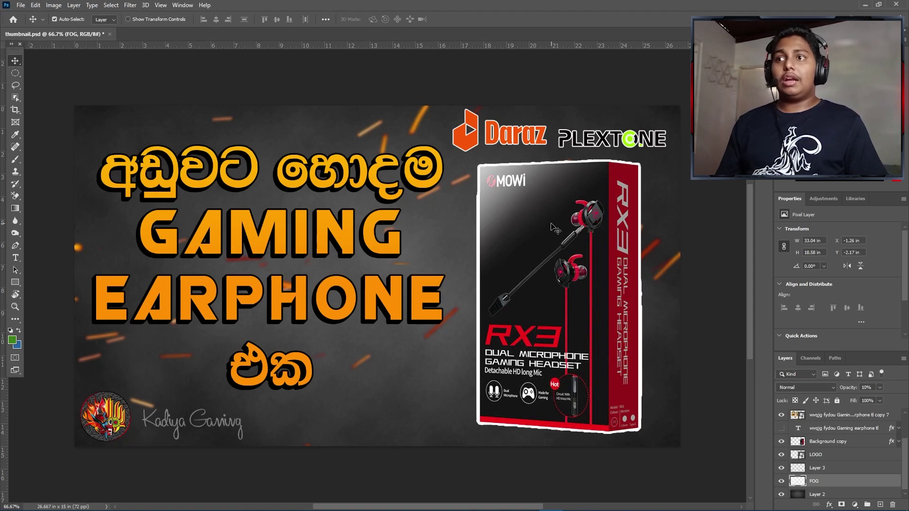
pyautogui.click(895, 5)
pyautogui.click(449, 194)
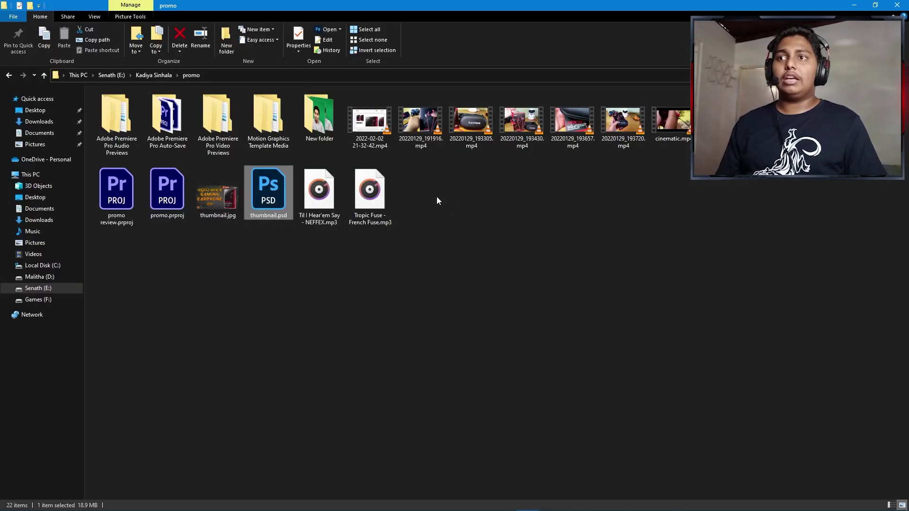